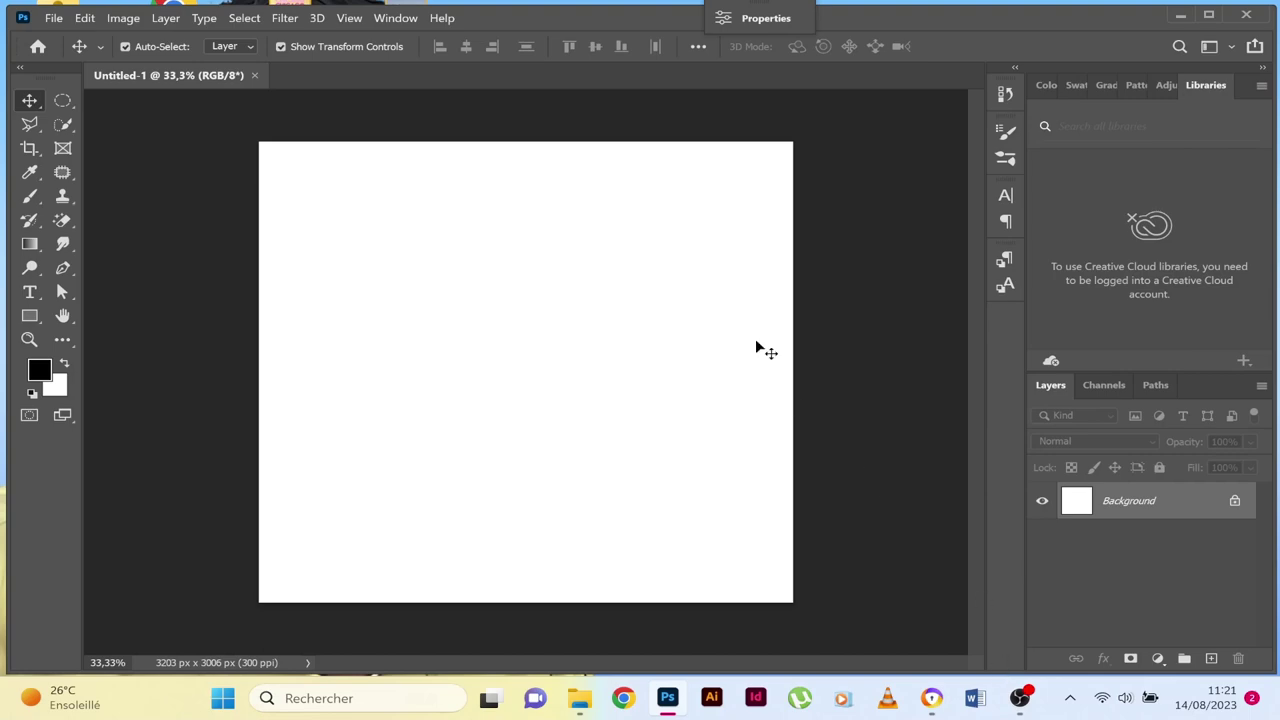
# Place the white mug photo into the canvas as an embedded layer and commit it.
pyautogui.click(54, 18)
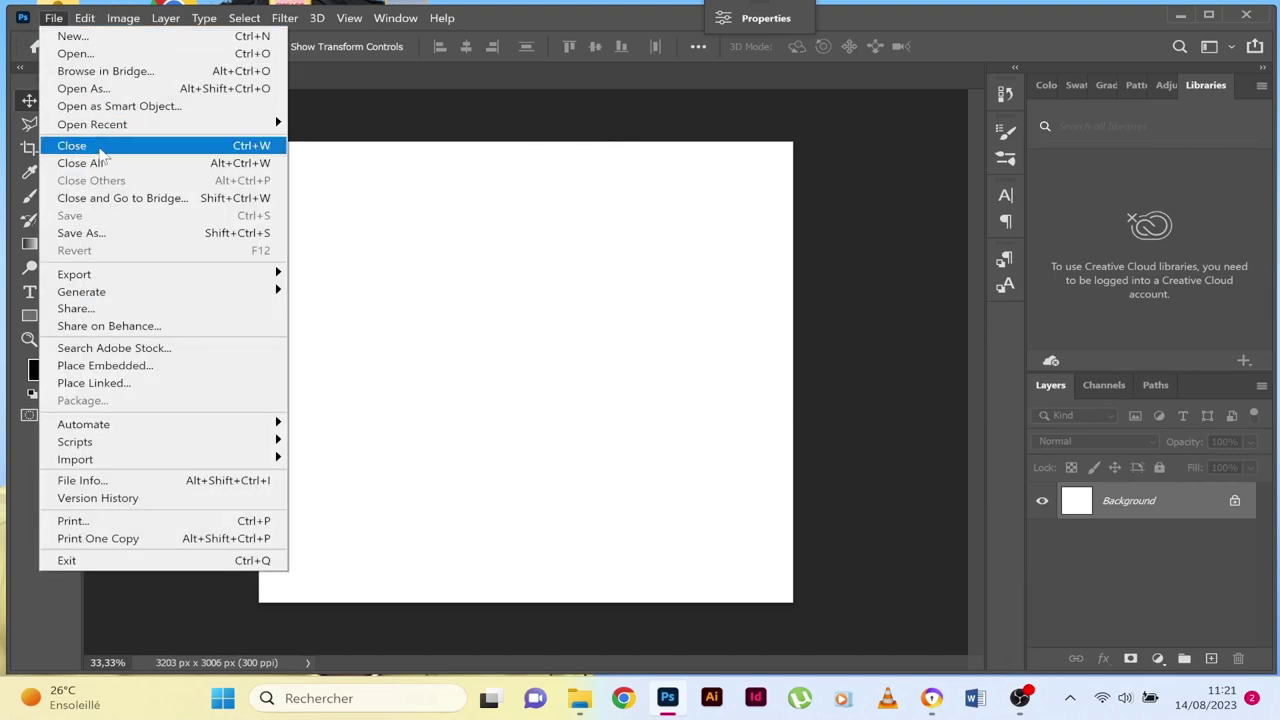
pyautogui.click(146, 367)
pyautogui.click(224, 295)
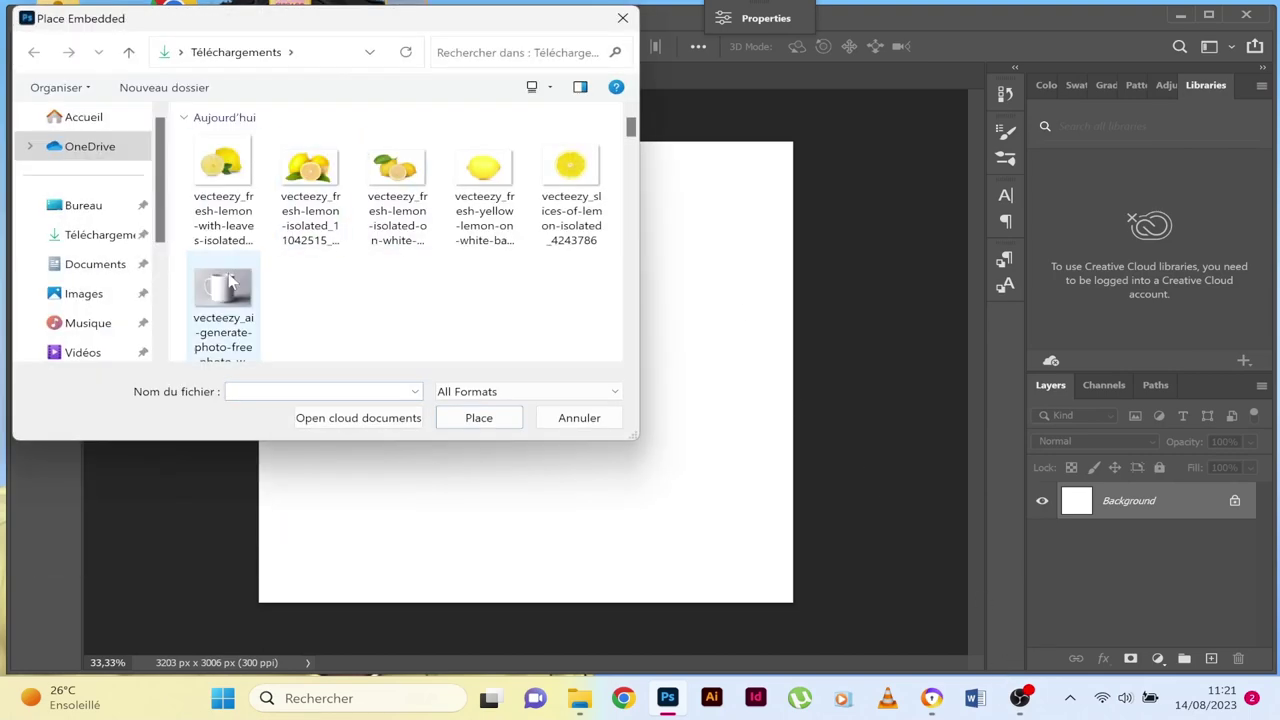
pyautogui.doubleClick(229, 275)
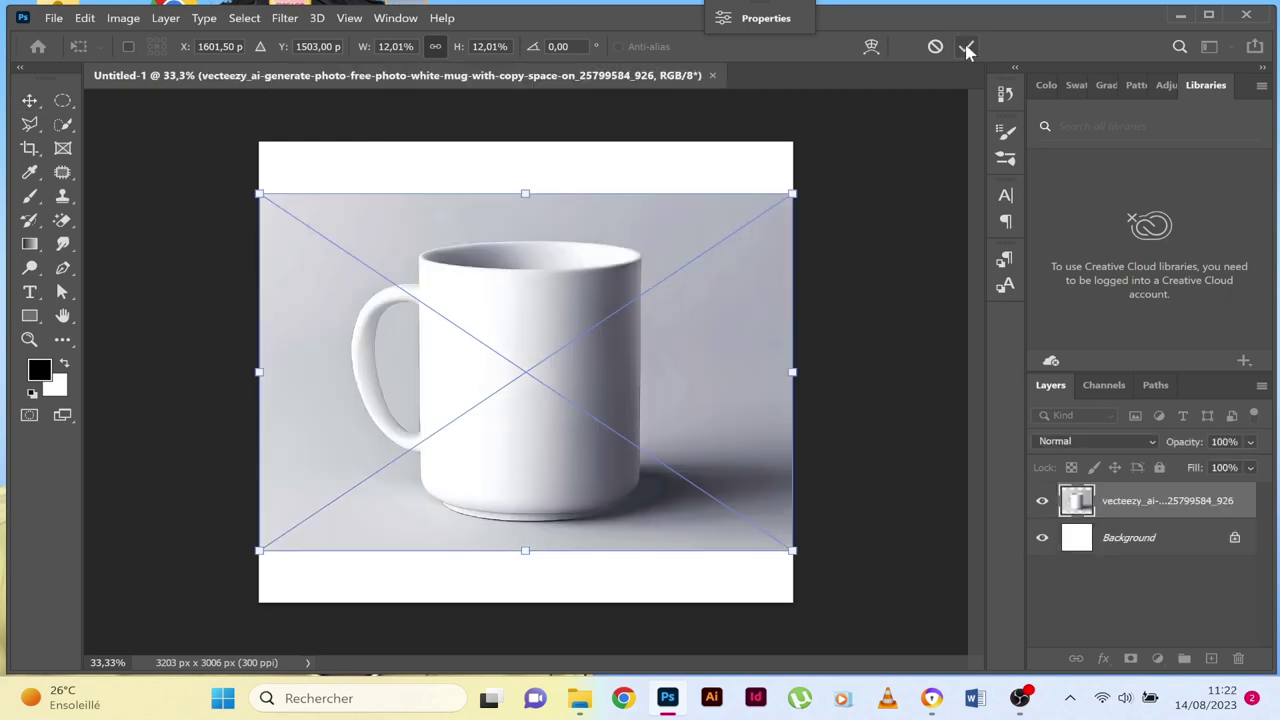
pyautogui.click(966, 46)
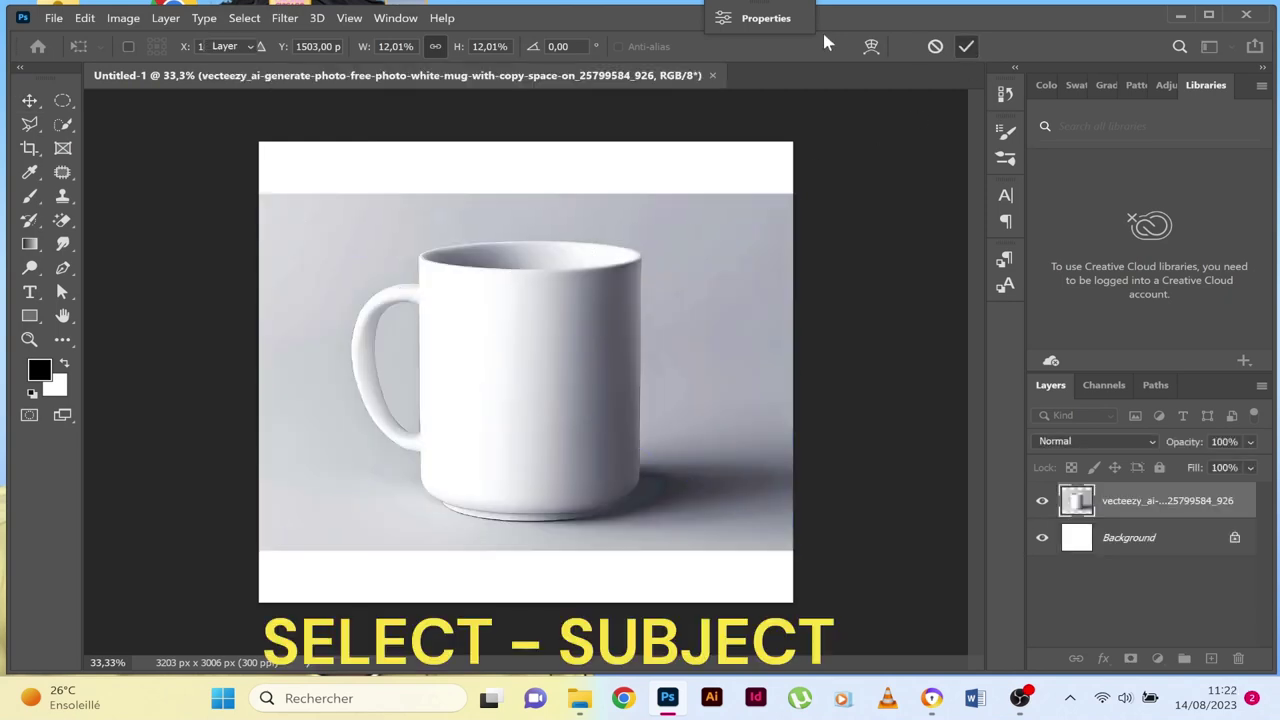
# Select the mug as subject, copy it to Layer 1, and delete the original photo layer.
pyautogui.click(244, 18)
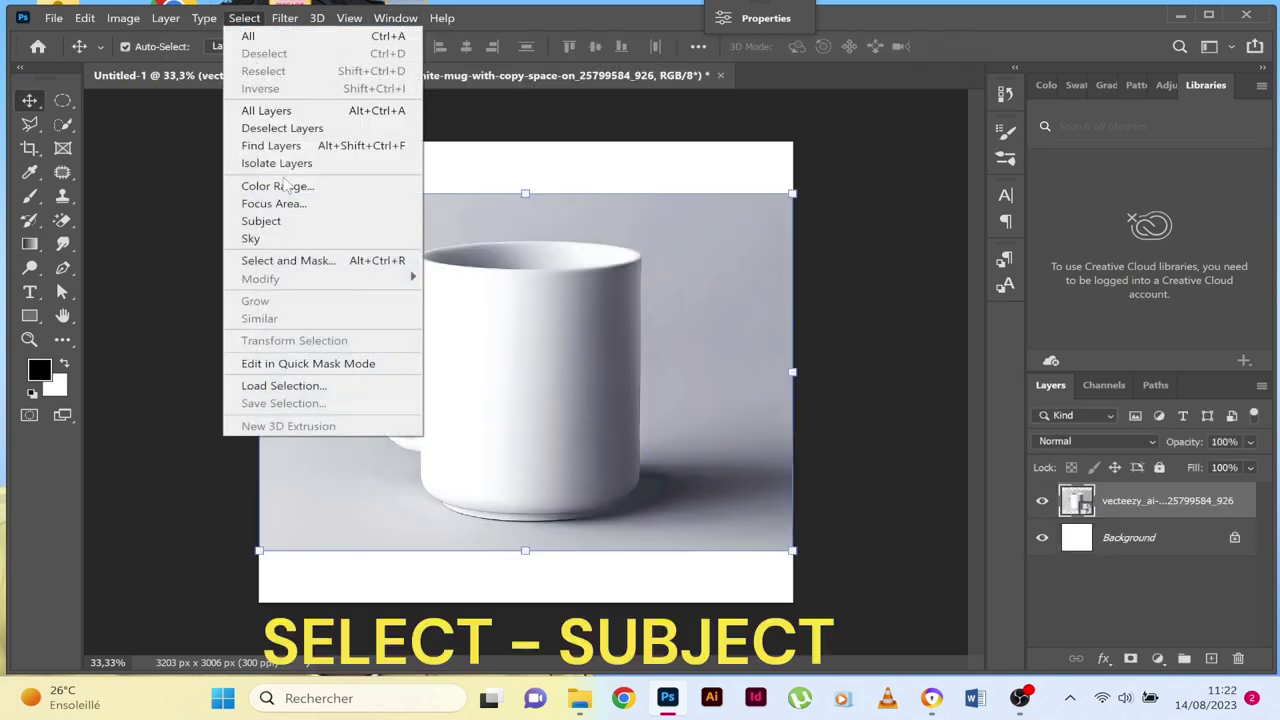
pyautogui.click(308, 226)
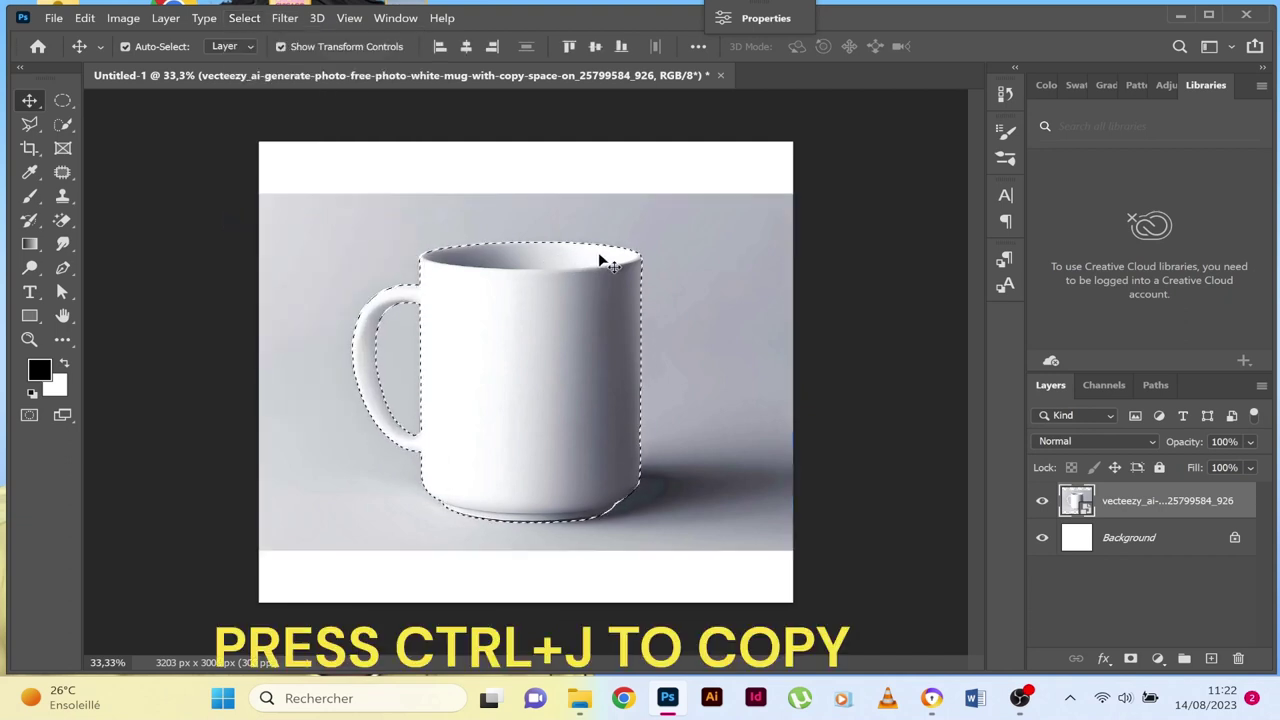
pyautogui.hotkey('ctrl', 'j')
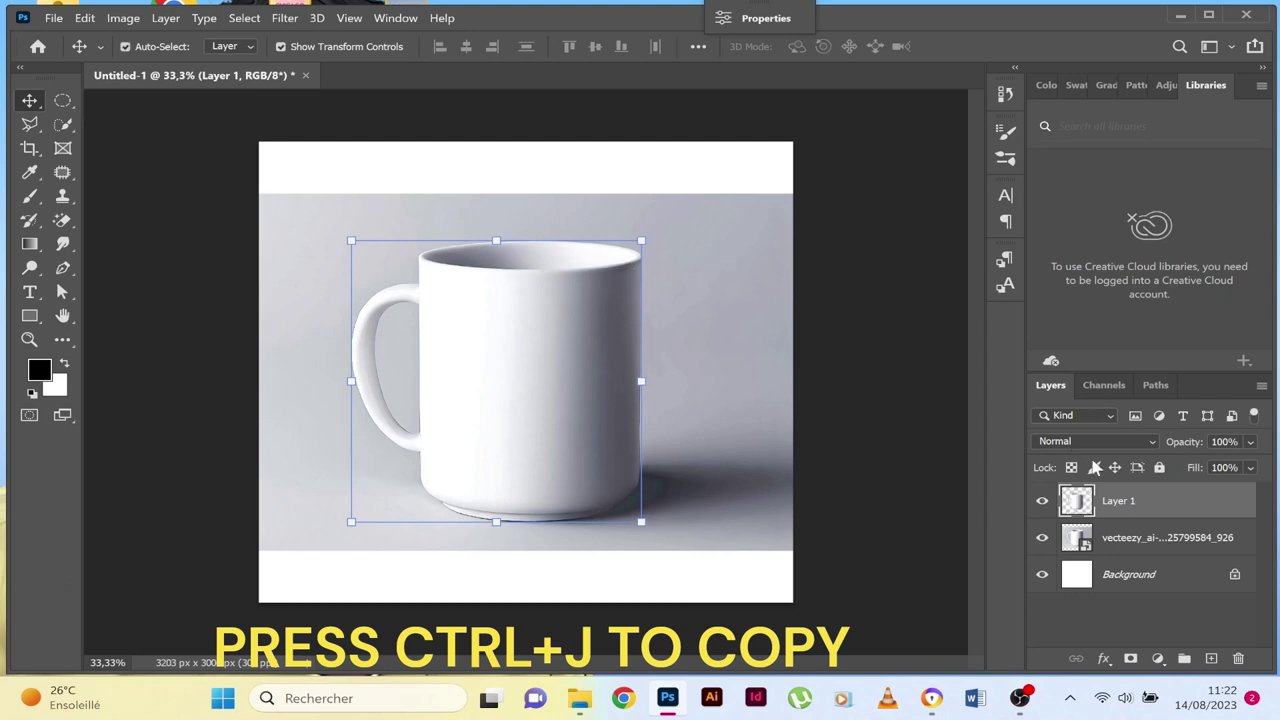
pyautogui.click(1150, 540)
pyautogui.click(1237, 657)
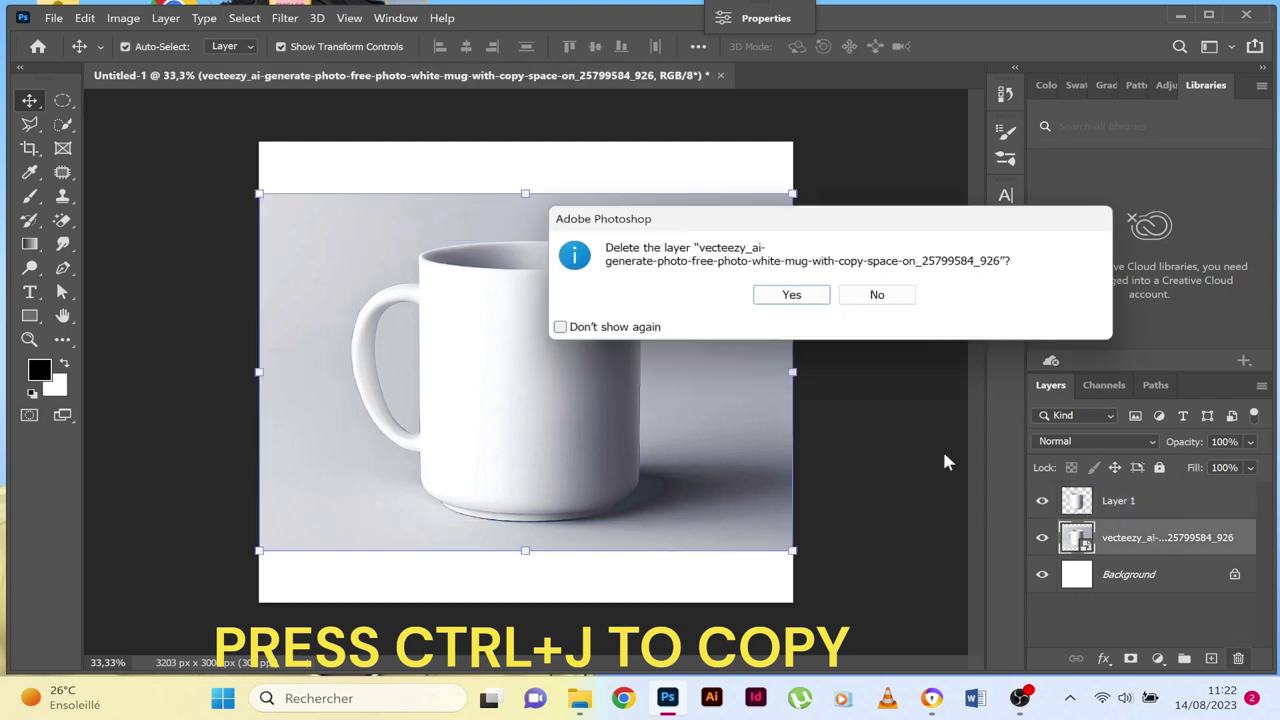
pyautogui.click(795, 298)
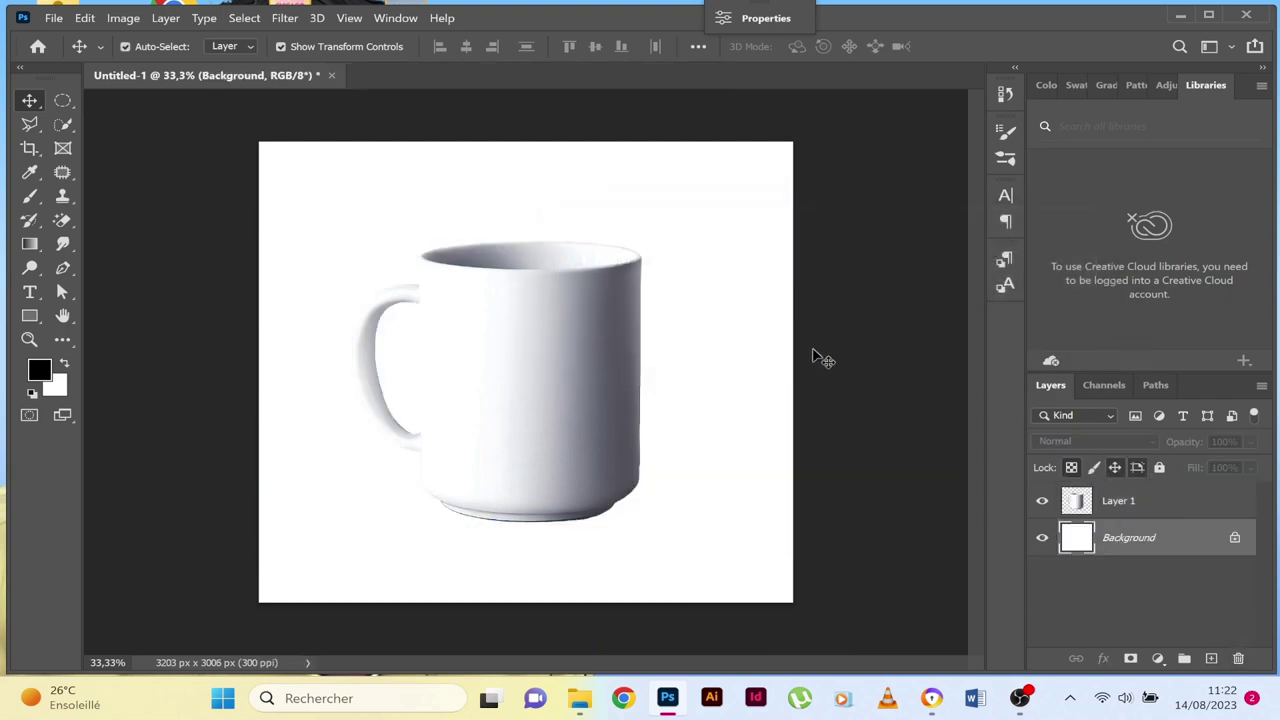
# Add a cyan #42d2df solid colour fill layer behind the cut-out mug.
pyautogui.click(1159, 658)
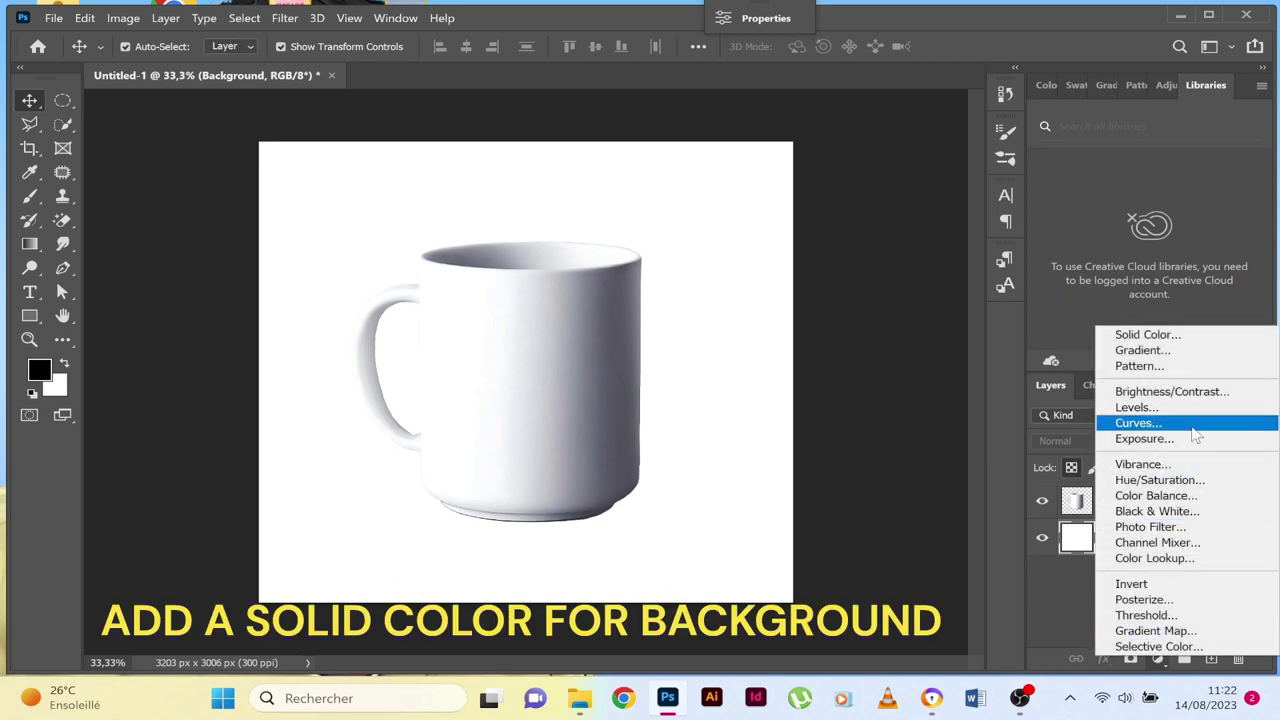
pyautogui.click(1189, 334)
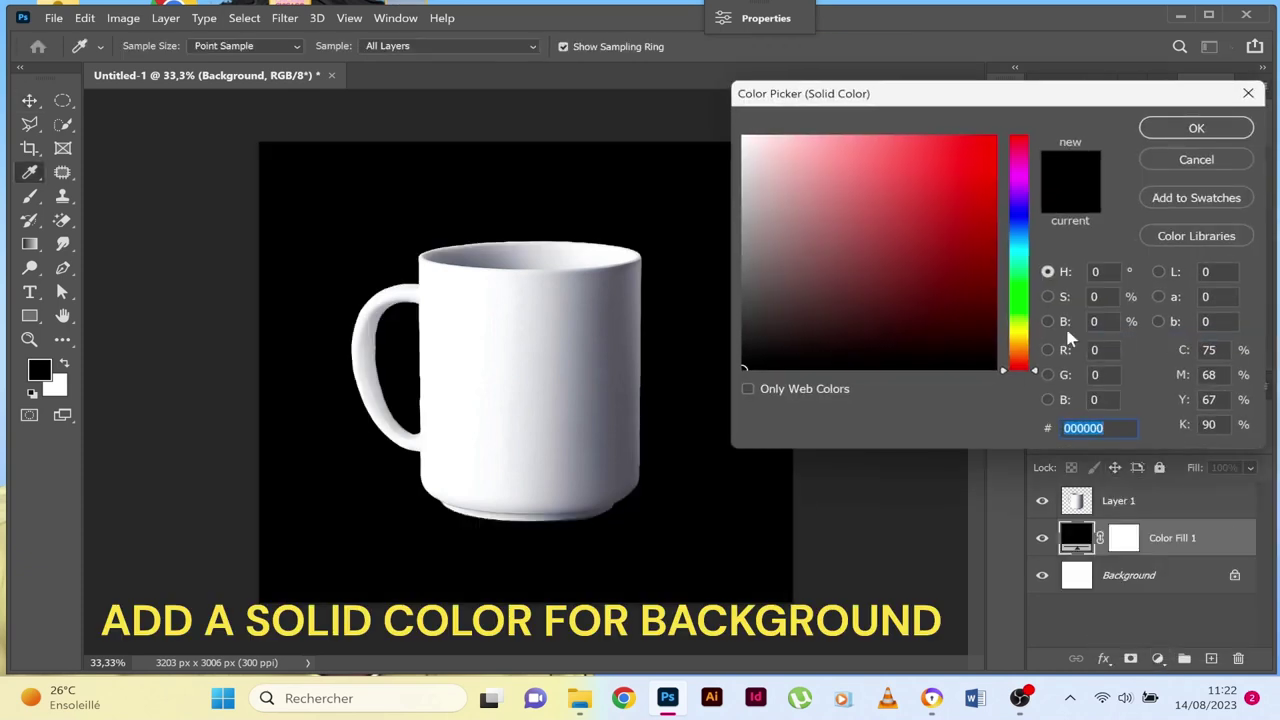
pyautogui.click(1018, 250)
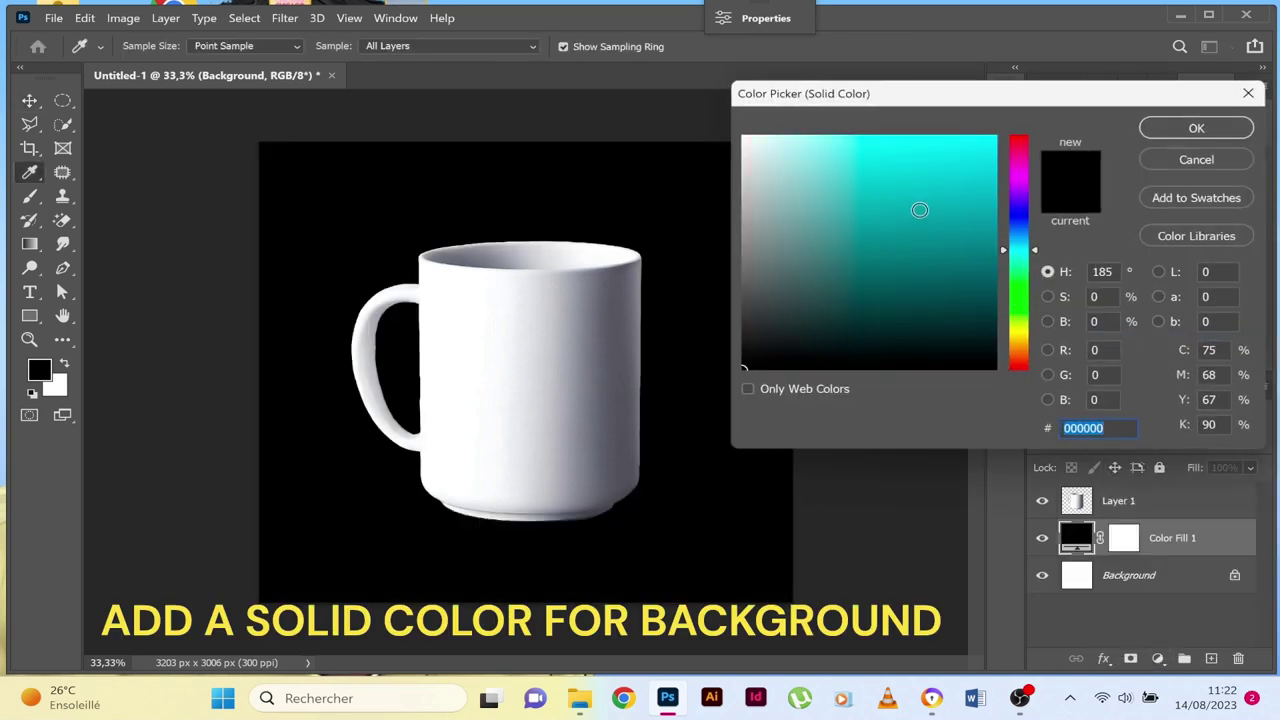
pyautogui.click(922, 165)
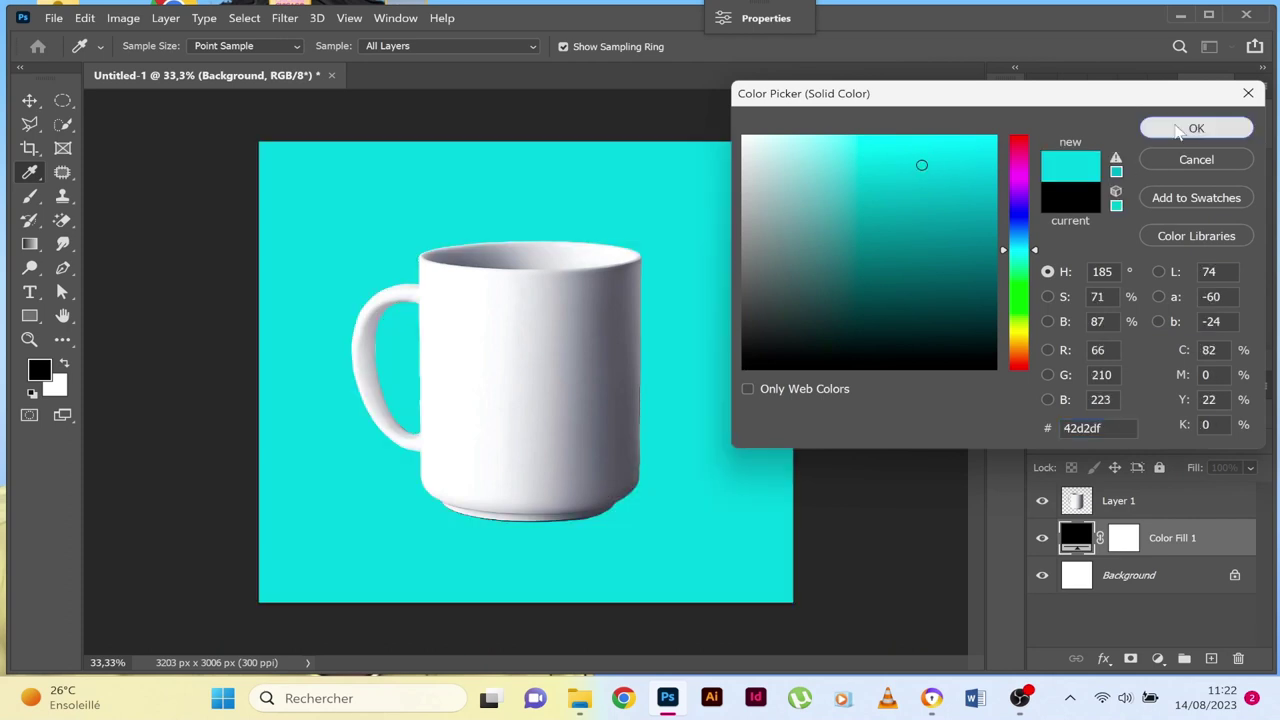
pyautogui.click(1190, 129)
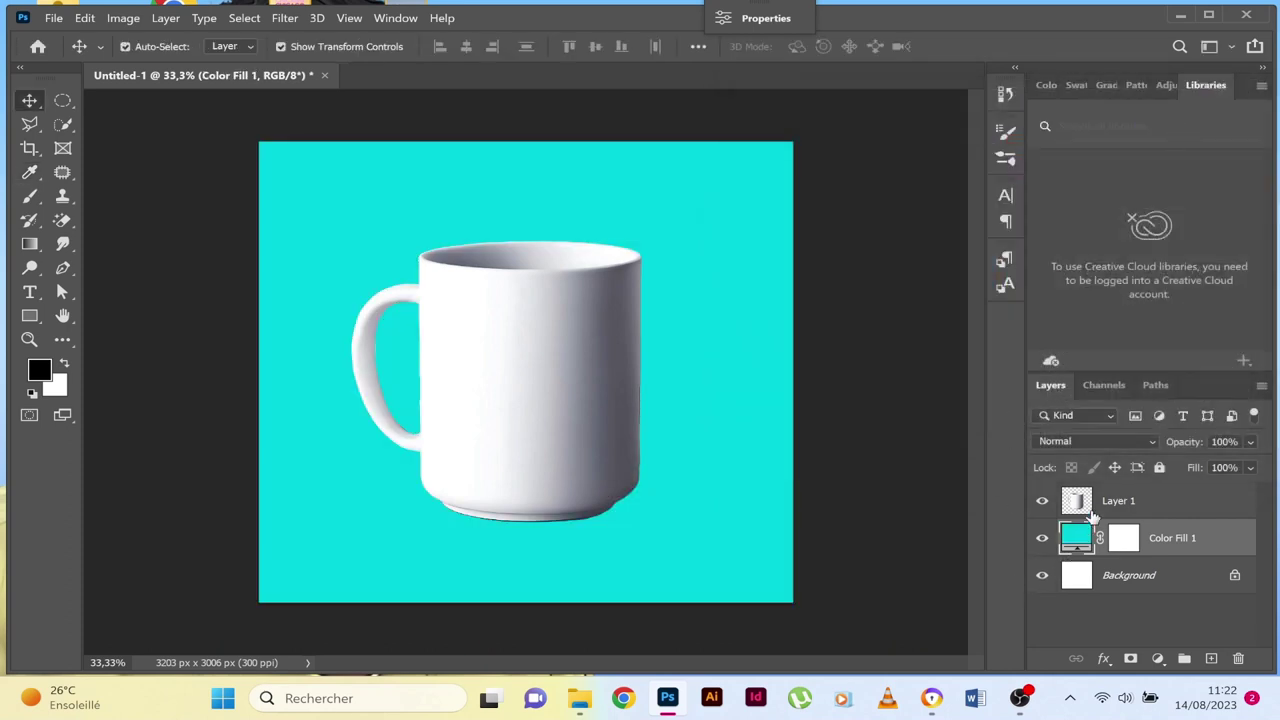
pyautogui.click(514, 293)
# Place the whole-lemon photo as an embedded layer and commit it.
pyautogui.click(54, 18)
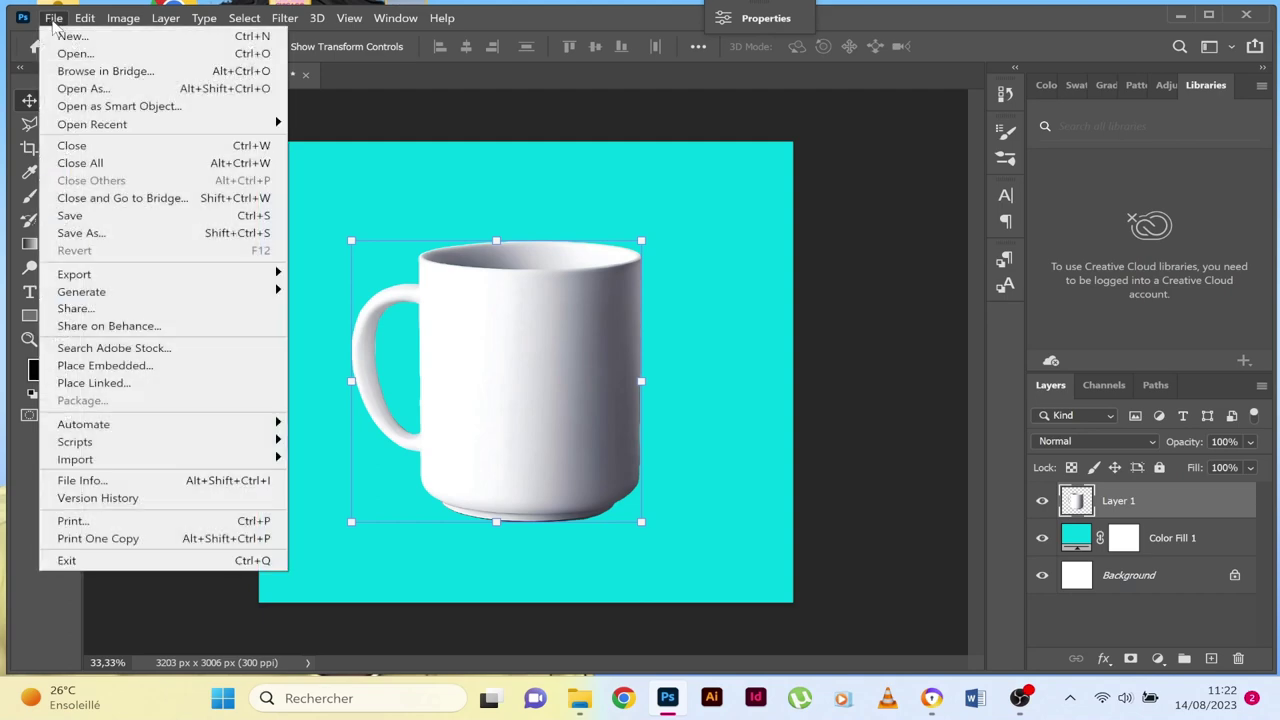
pyautogui.click(206, 365)
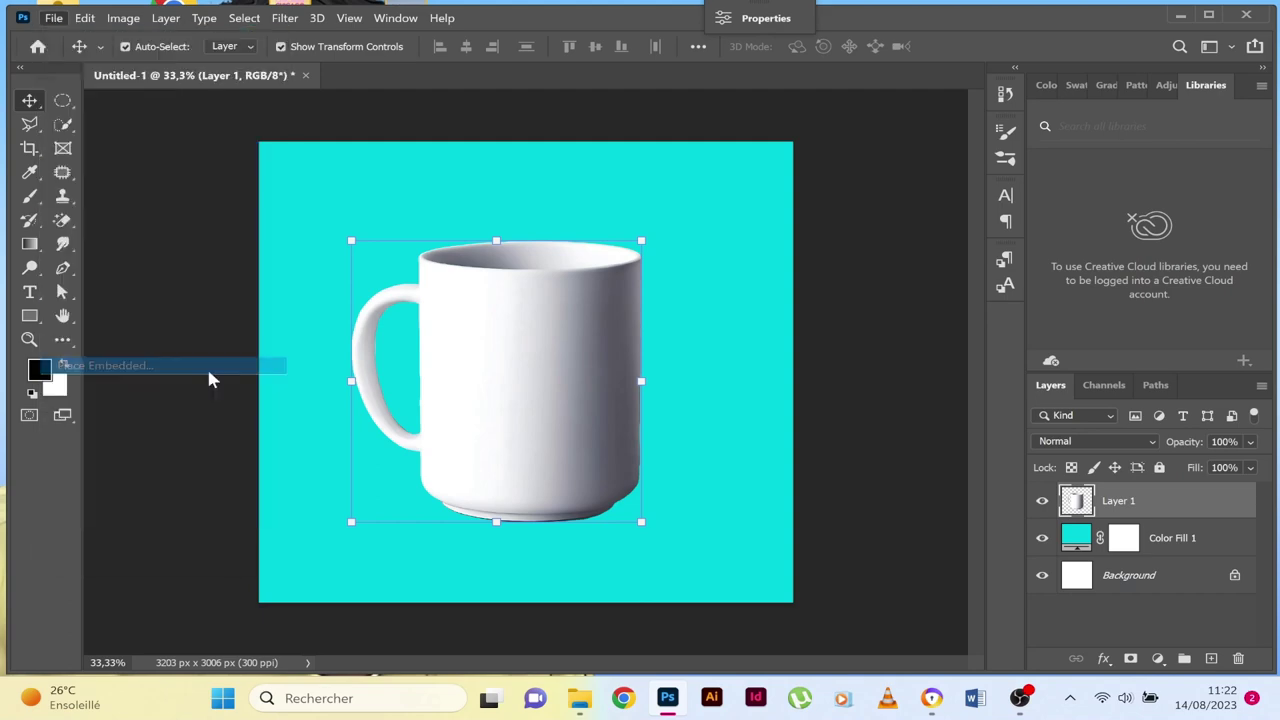
pyautogui.click(477, 176)
pyautogui.doubleClick(477, 178)
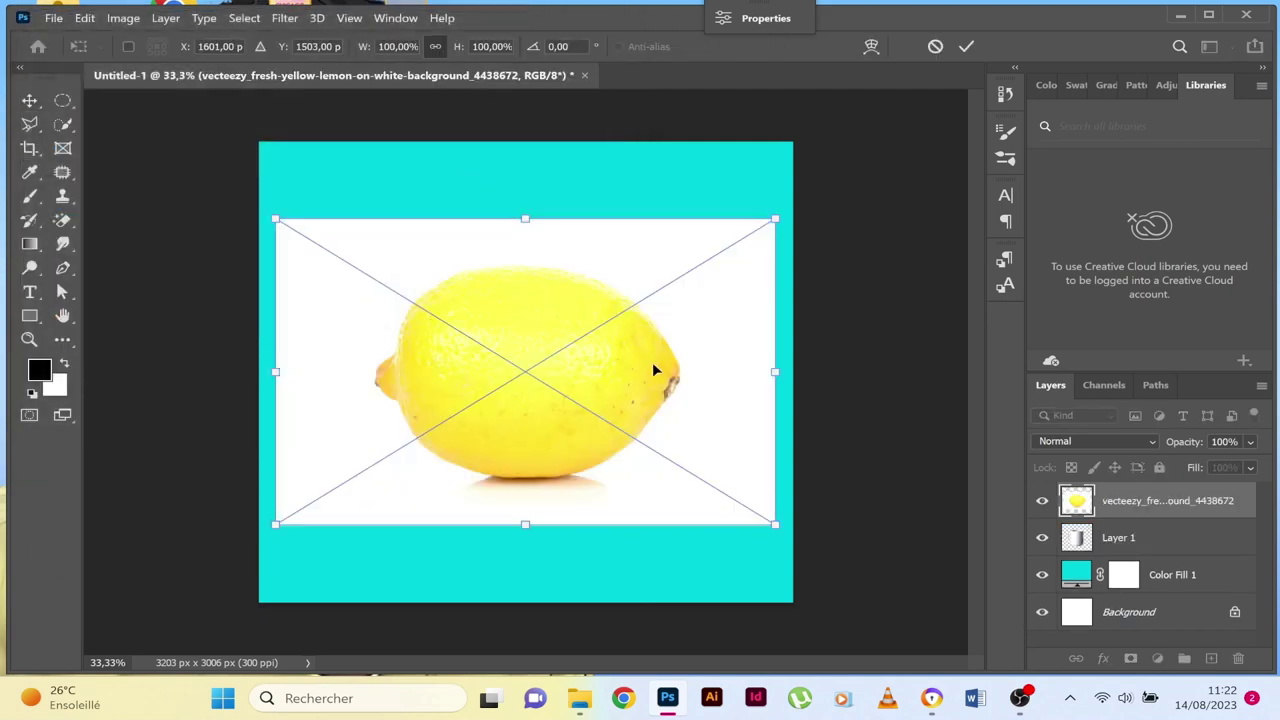
pyautogui.click(966, 47)
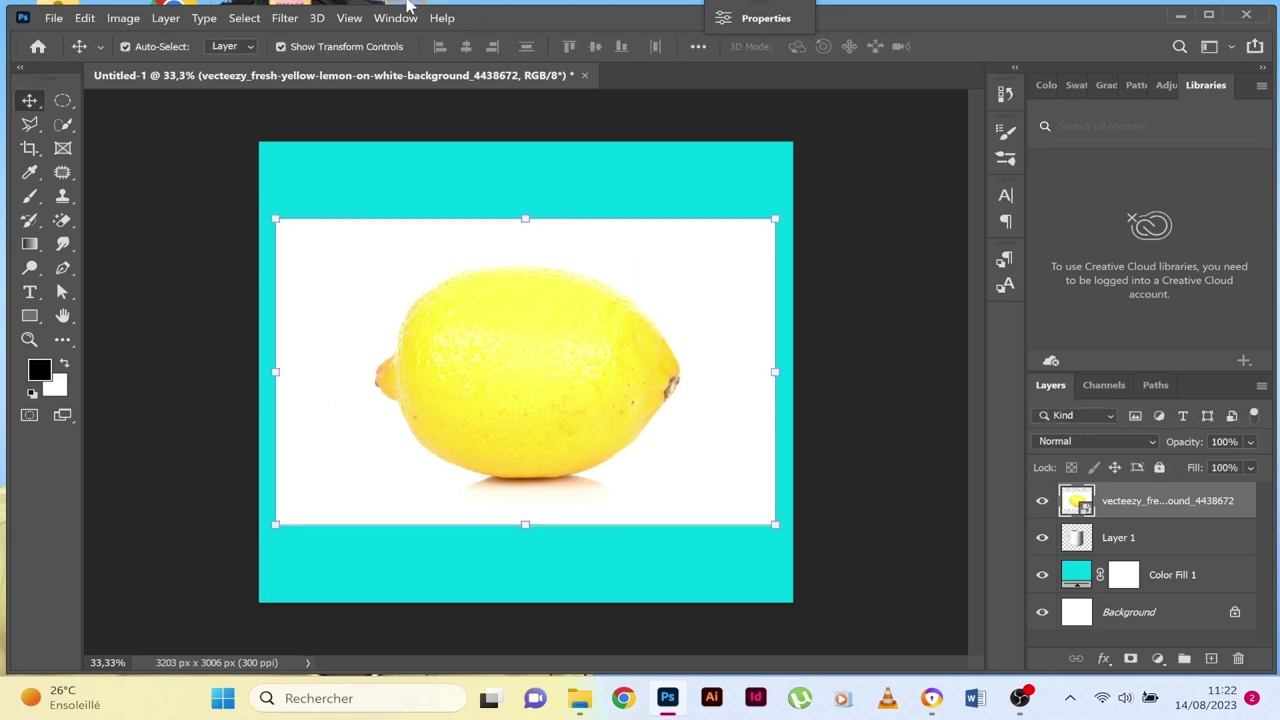
# Cut the lemon out onto Layer 2 and delete its original photo layer.
pyautogui.click(242, 18)
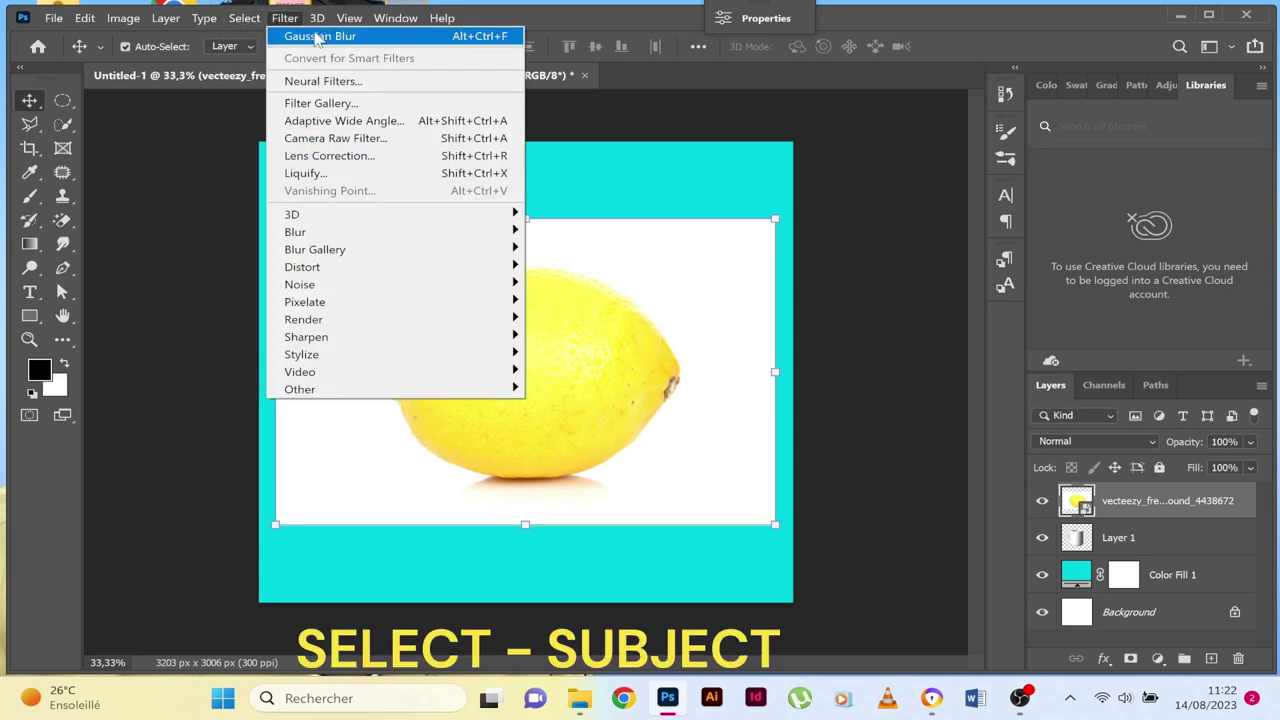
pyautogui.click(330, 223)
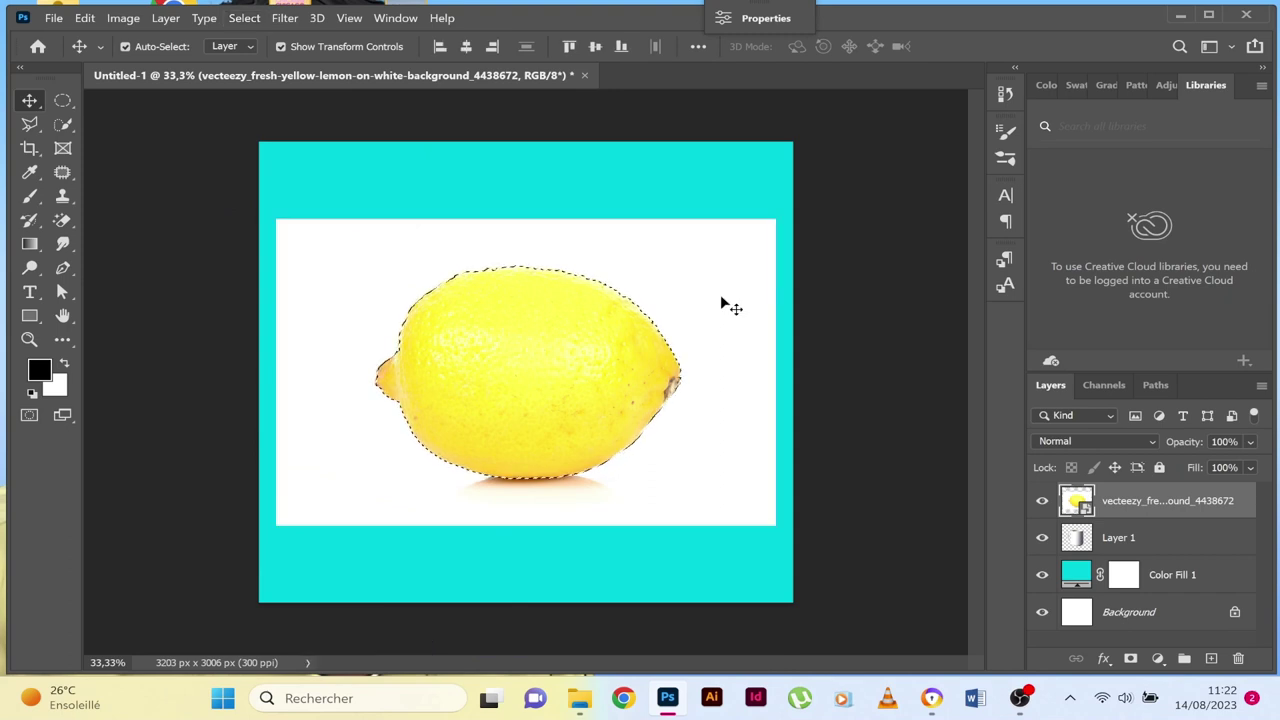
pyautogui.hotkey('ctrl', 'j')
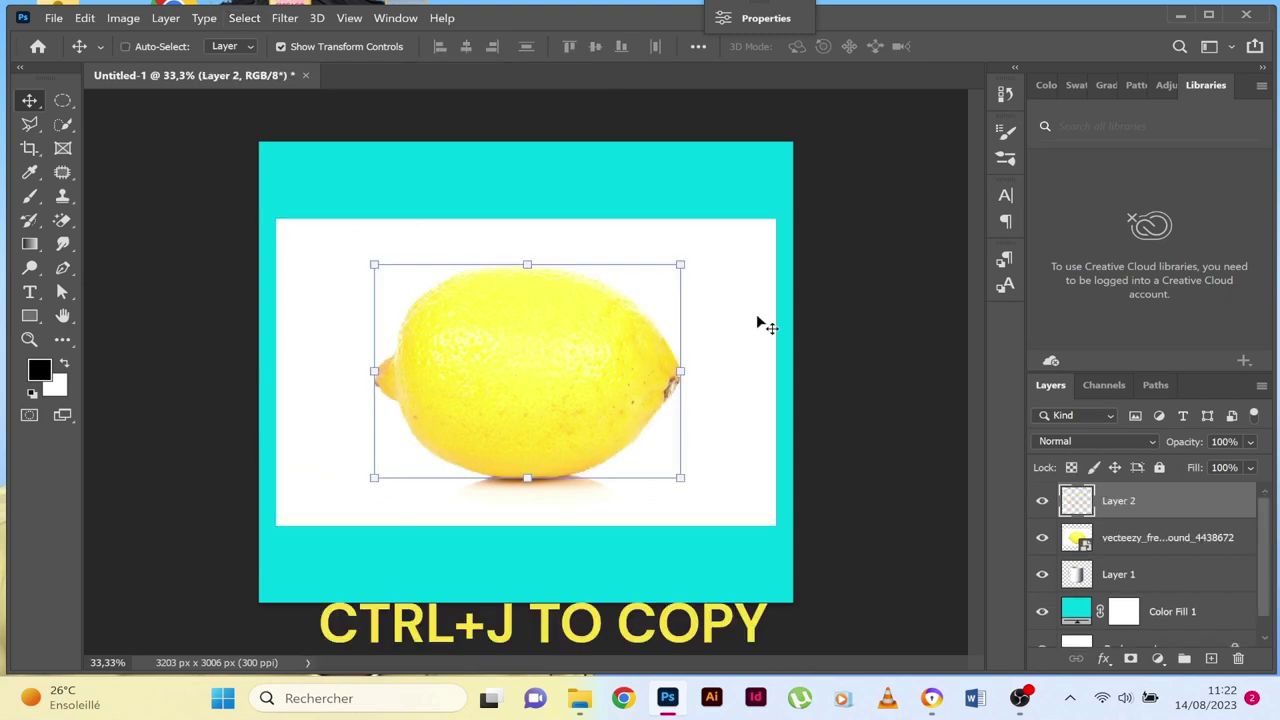
pyautogui.click(1190, 556)
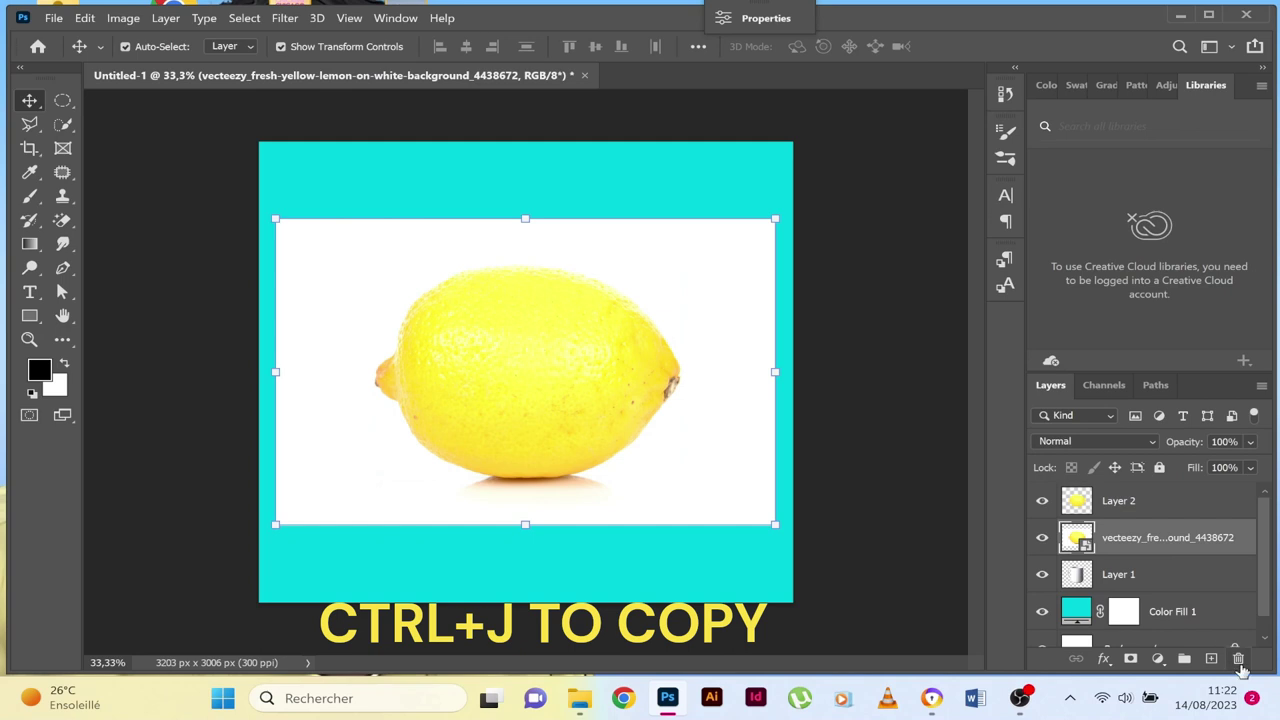
pyautogui.click(1240, 662)
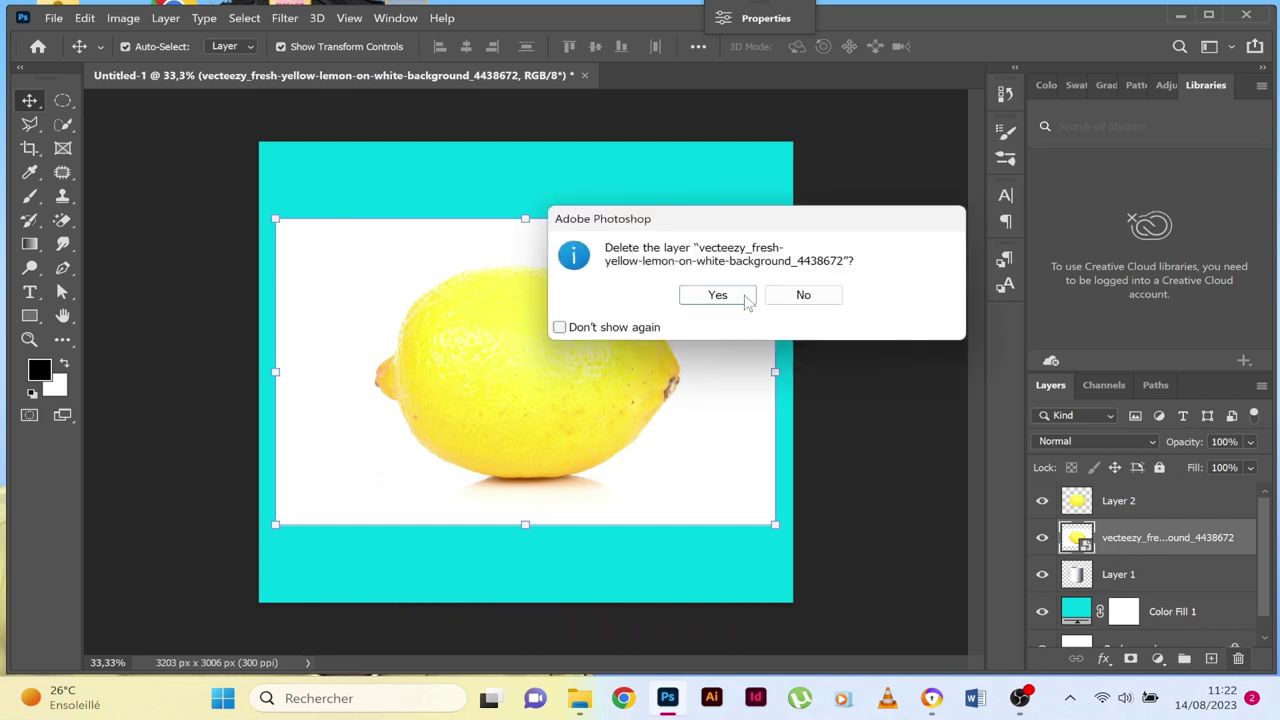
pyautogui.click(737, 294)
pyautogui.click(562, 306)
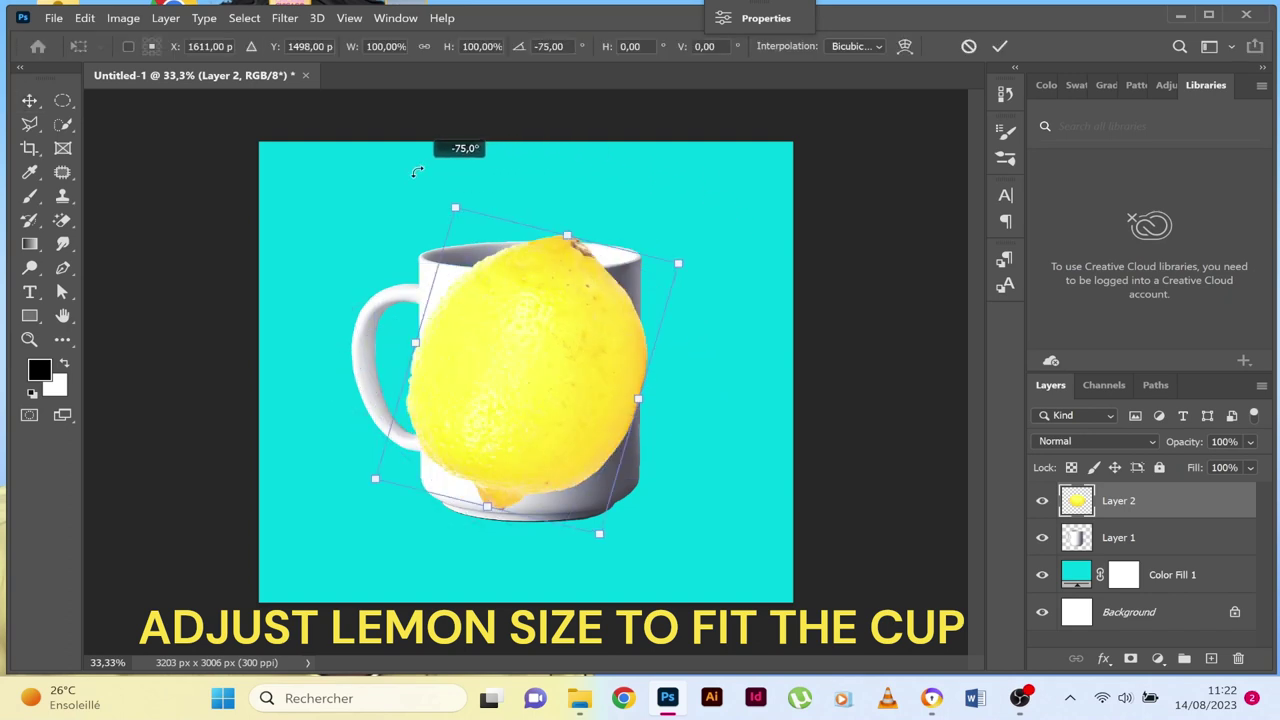
# Rotate the lemon -90° upright and scale it to about 144% to cover the mug.
pyautogui.moveTo(686, 254); pyautogui.dragTo(390, 175)
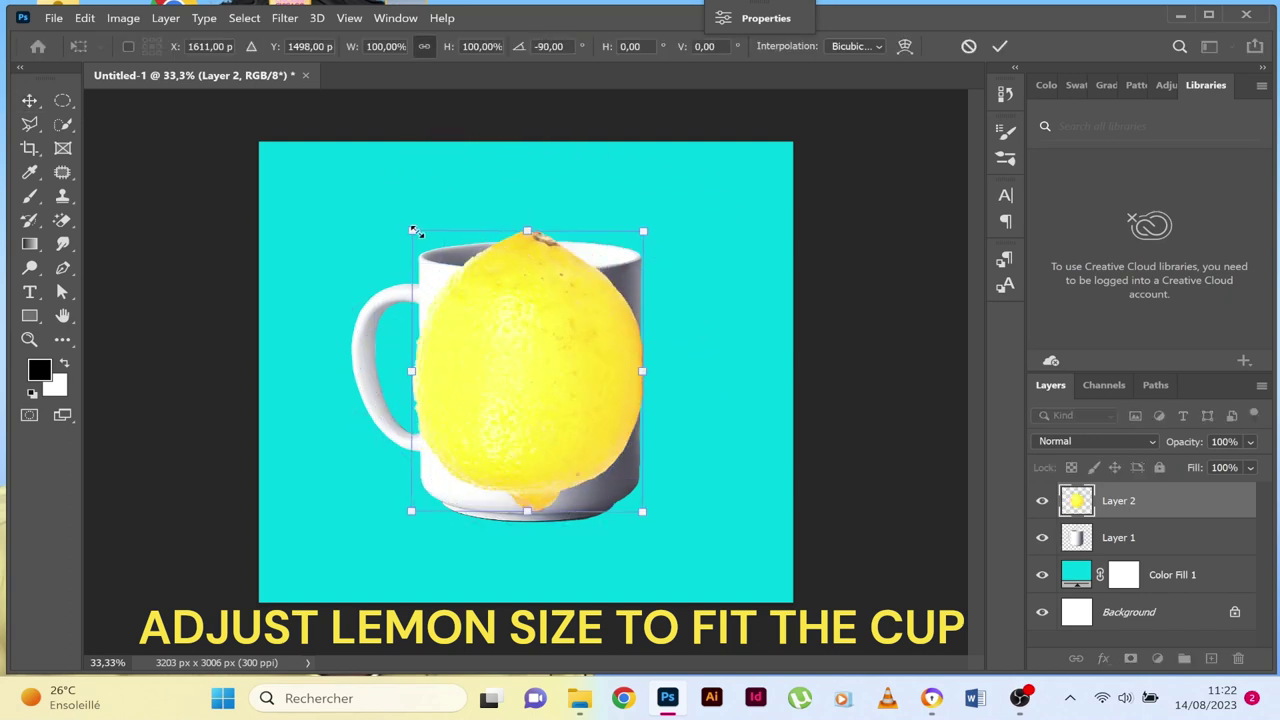
pyautogui.moveTo(413, 230); pyautogui.dragTo(386, 200)
pyautogui.moveTo(593, 369); pyautogui.dragTo(607, 415)
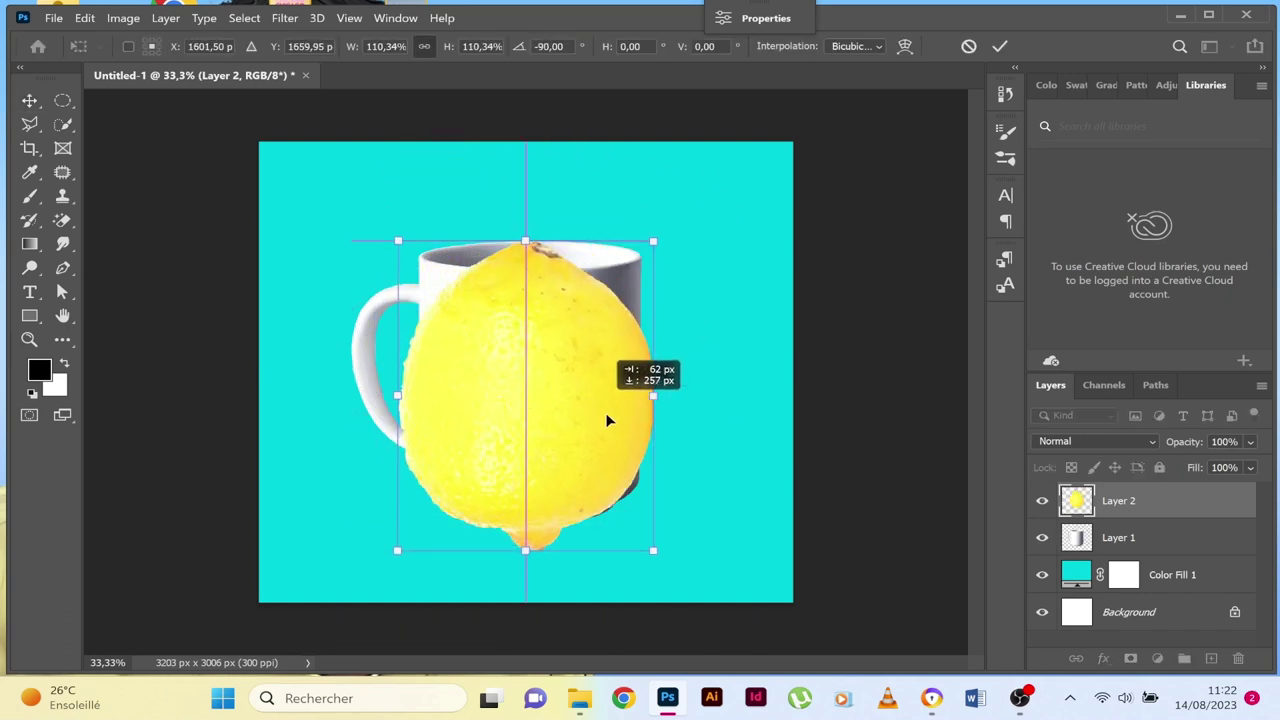
pyautogui.moveTo(653, 241); pyautogui.dragTo(684, 204)
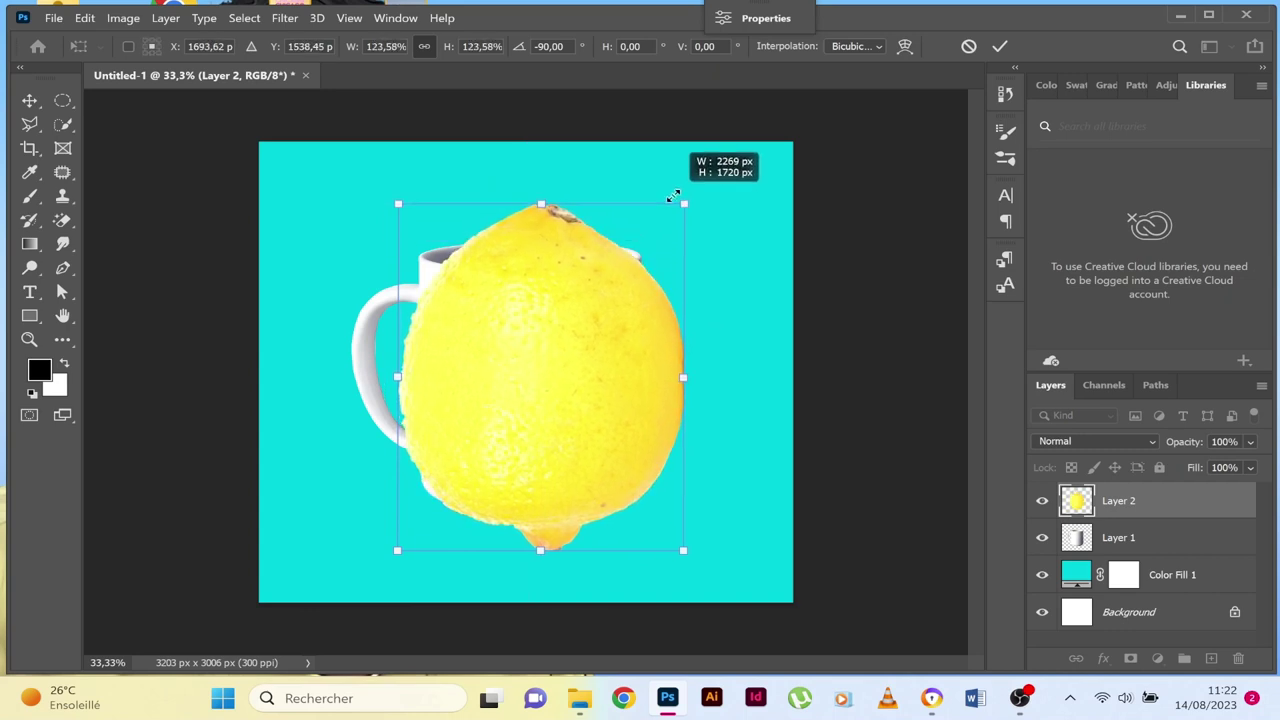
pyautogui.moveTo(616, 296); pyautogui.dragTo(585, 299)
pyautogui.moveTo(382, 208); pyautogui.dragTo(330, 170)
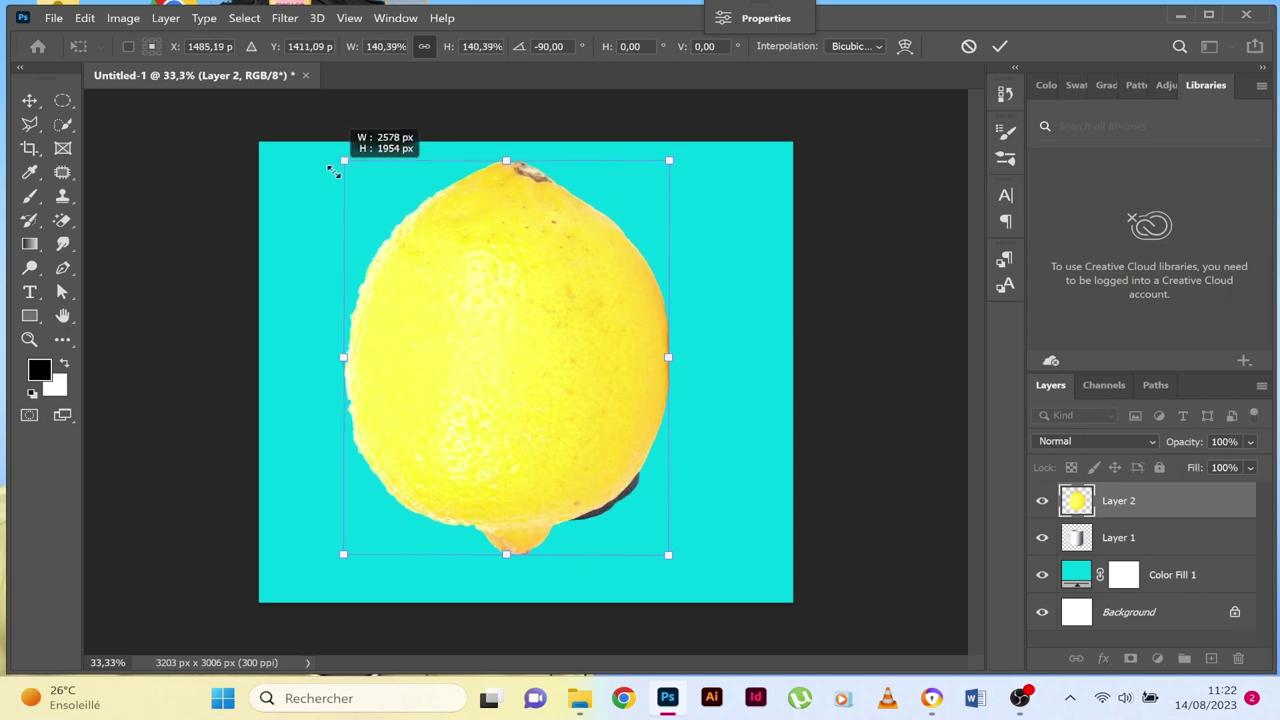
pyautogui.moveTo(670, 556); pyautogui.dragTo(678, 566)
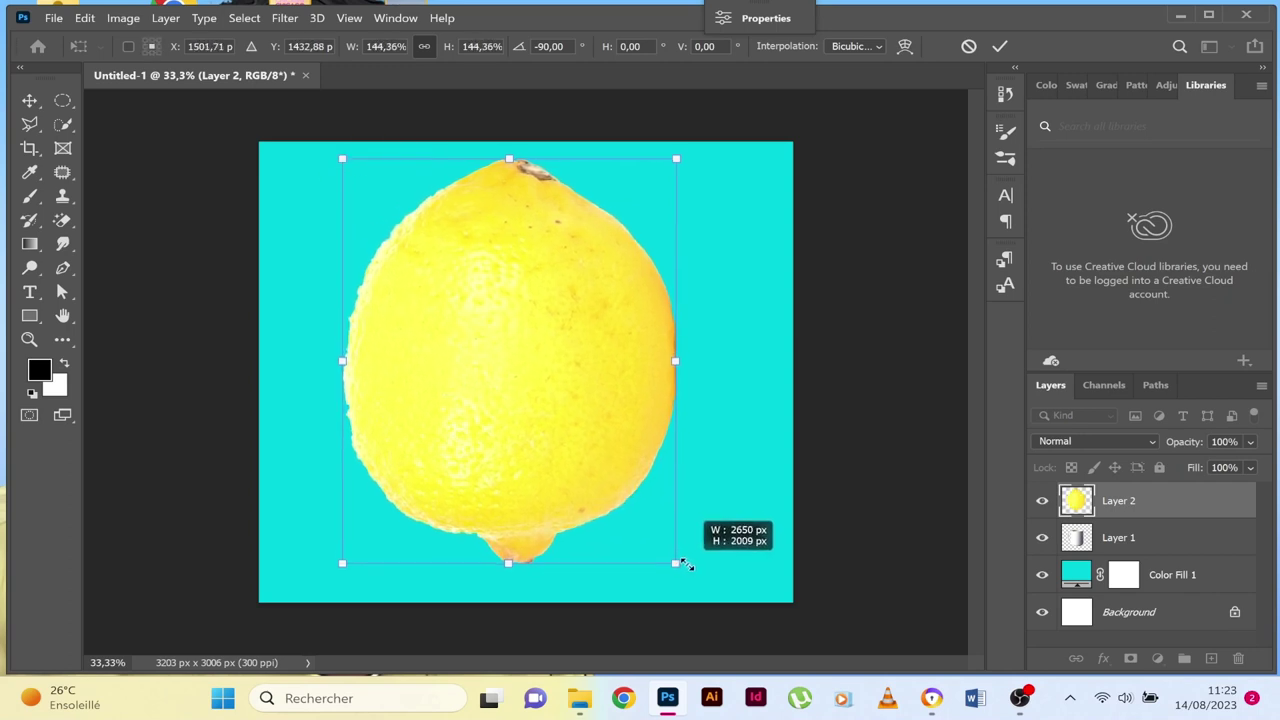
pyautogui.click(997, 48)
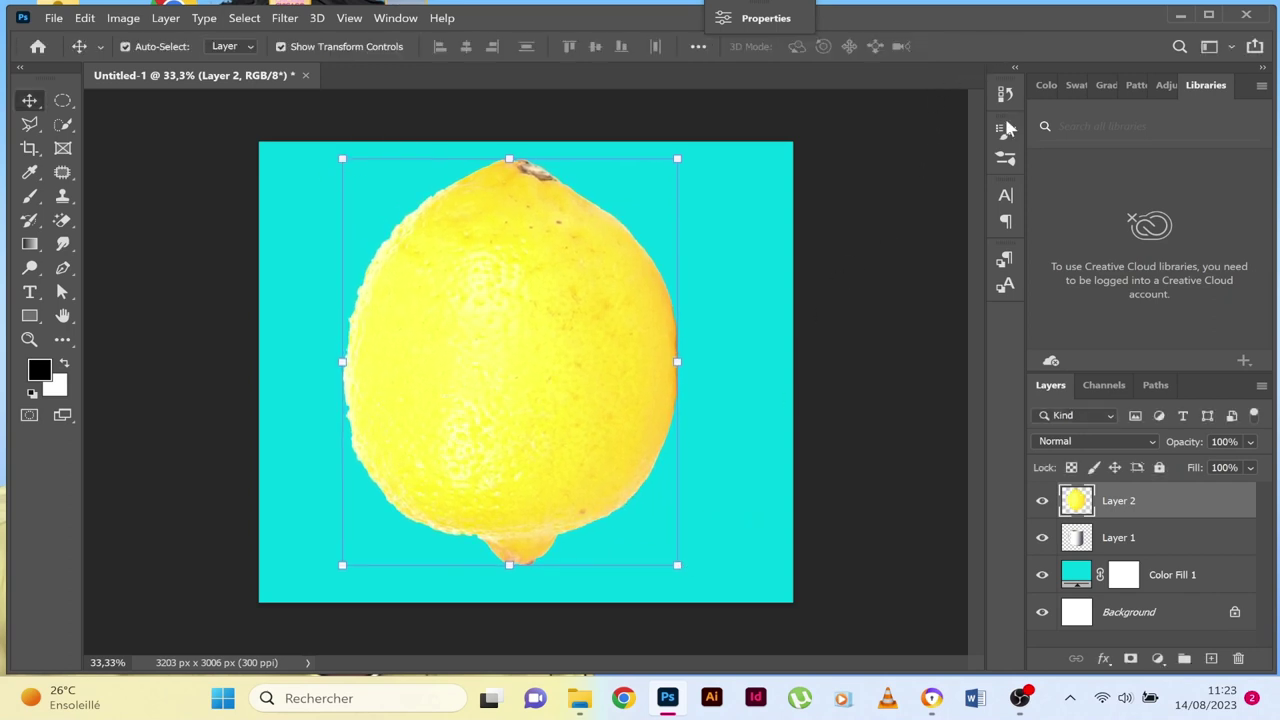
# Make Layer 2's lemon a clipping mask on the mug layer, then deselect.
pyautogui.rightClick(1174, 510)
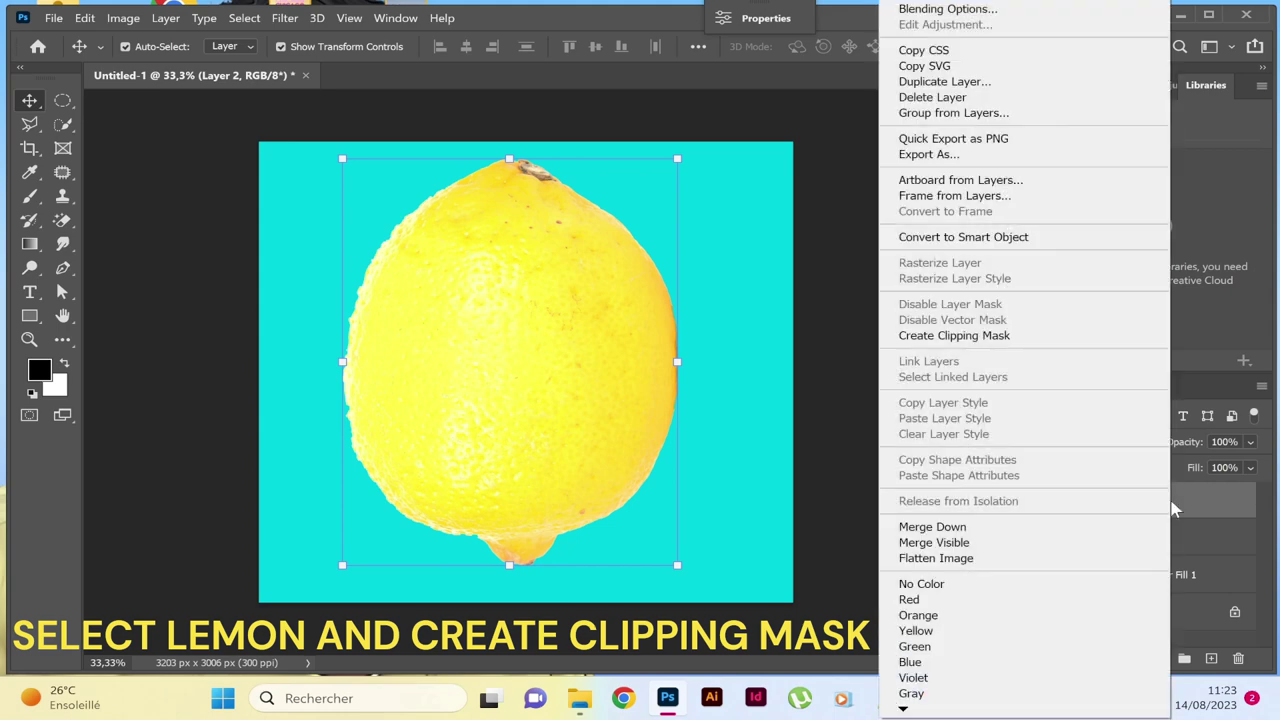
pyautogui.click(1052, 338)
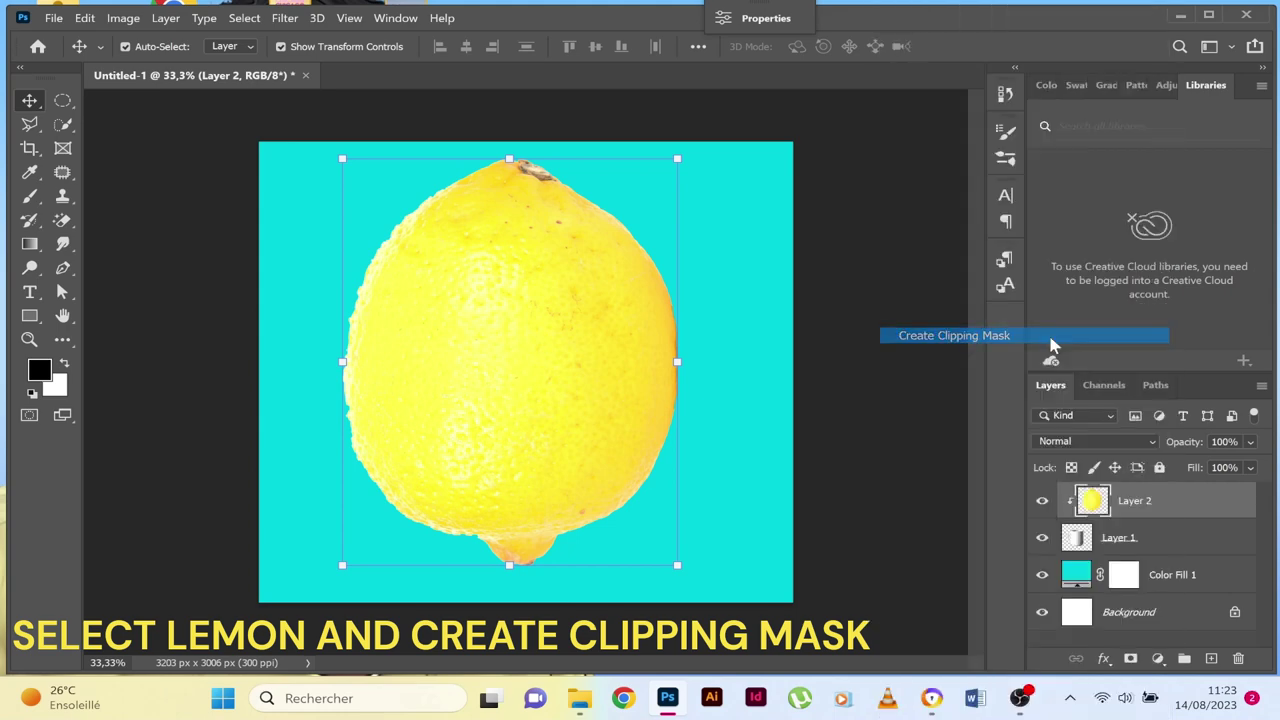
pyautogui.click(855, 318)
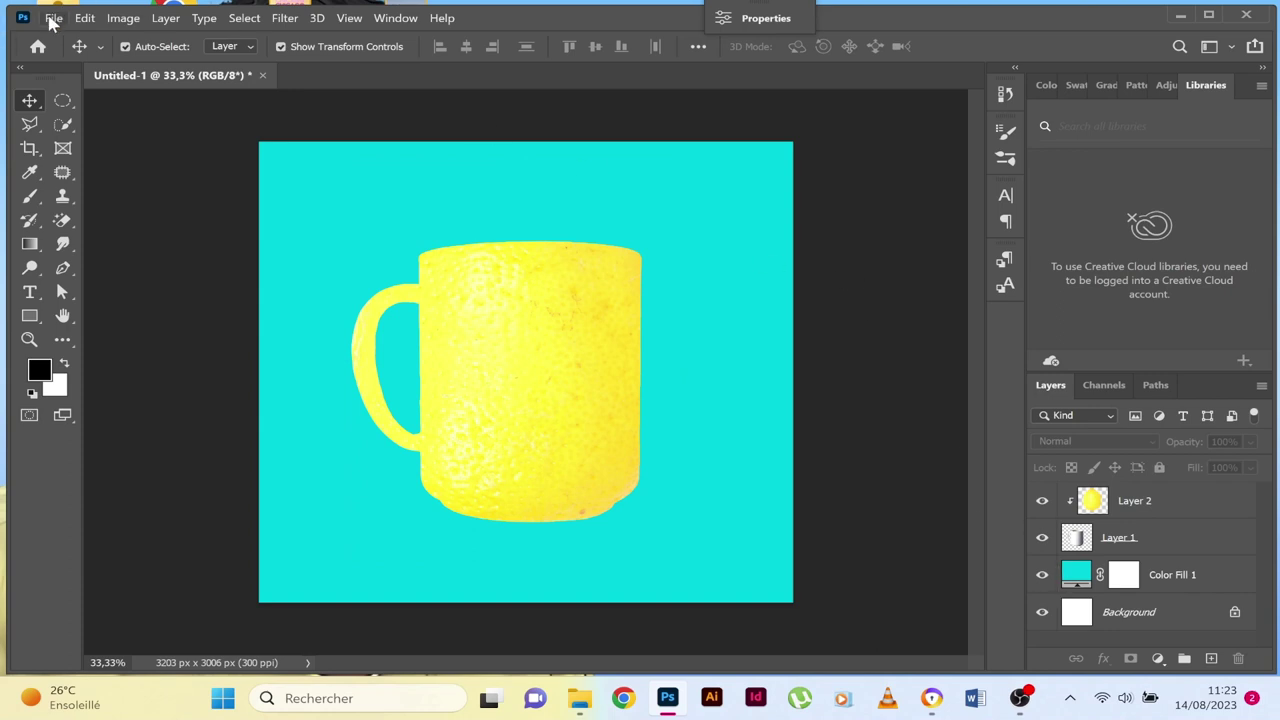
pyautogui.click(52, 18)
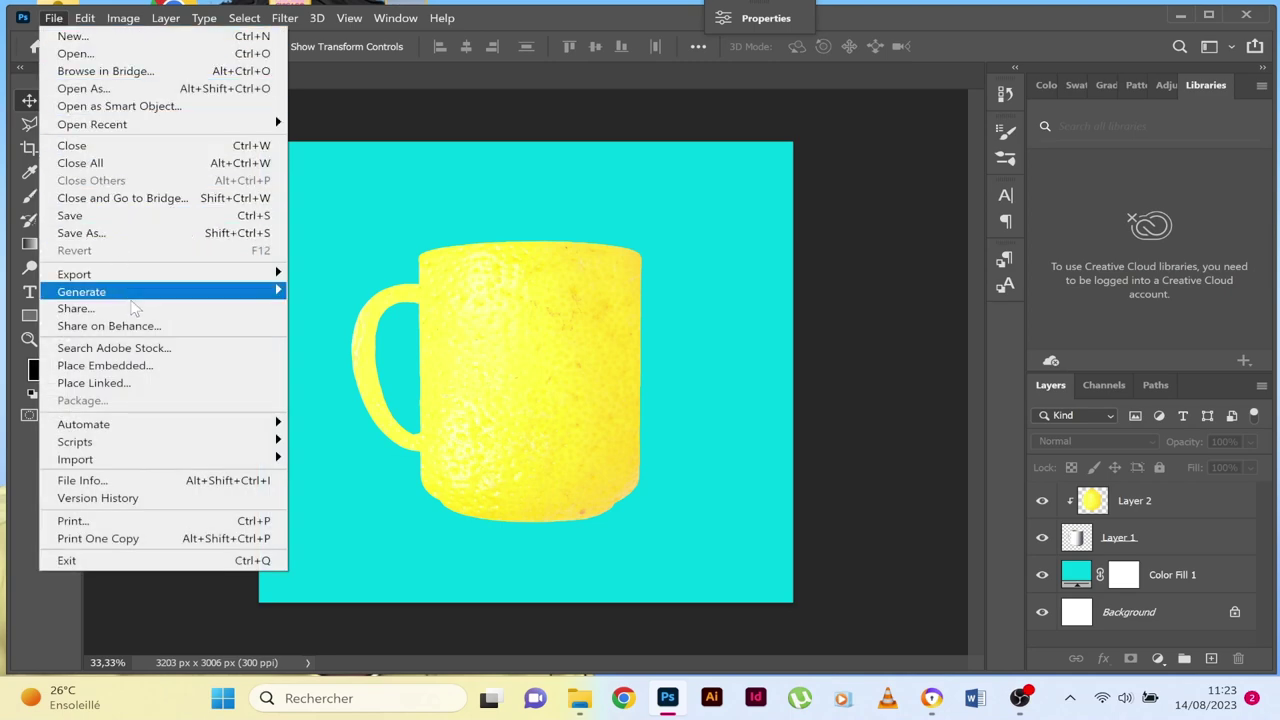
# Place the lemon-slice photo as an embedded layer and commit it.
pyautogui.click(146, 366)
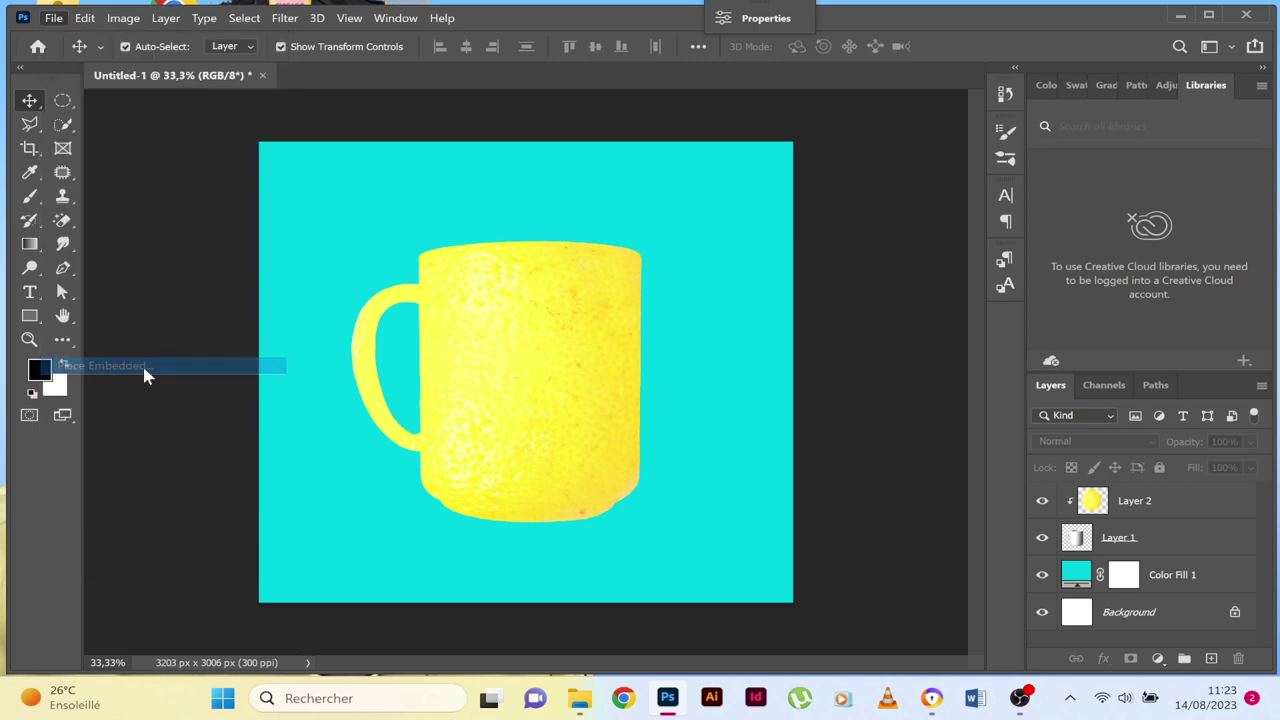
pyautogui.doubleClick(574, 170)
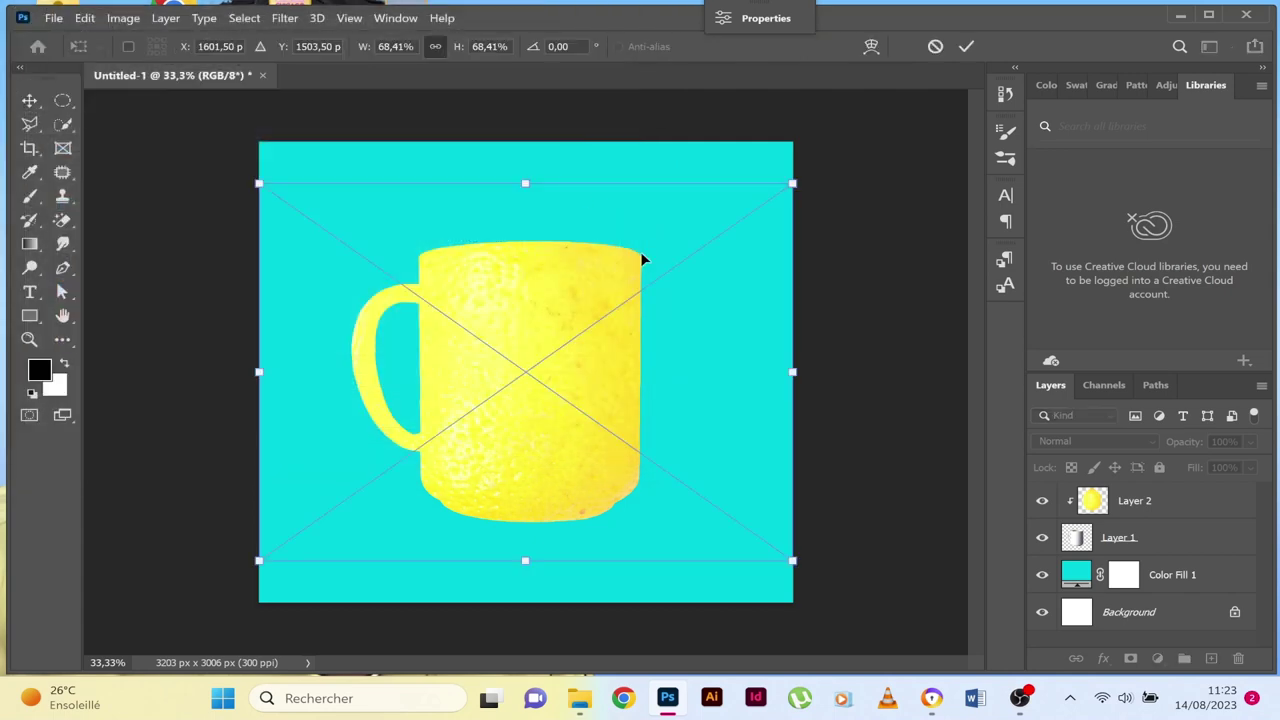
pyautogui.press('Return')
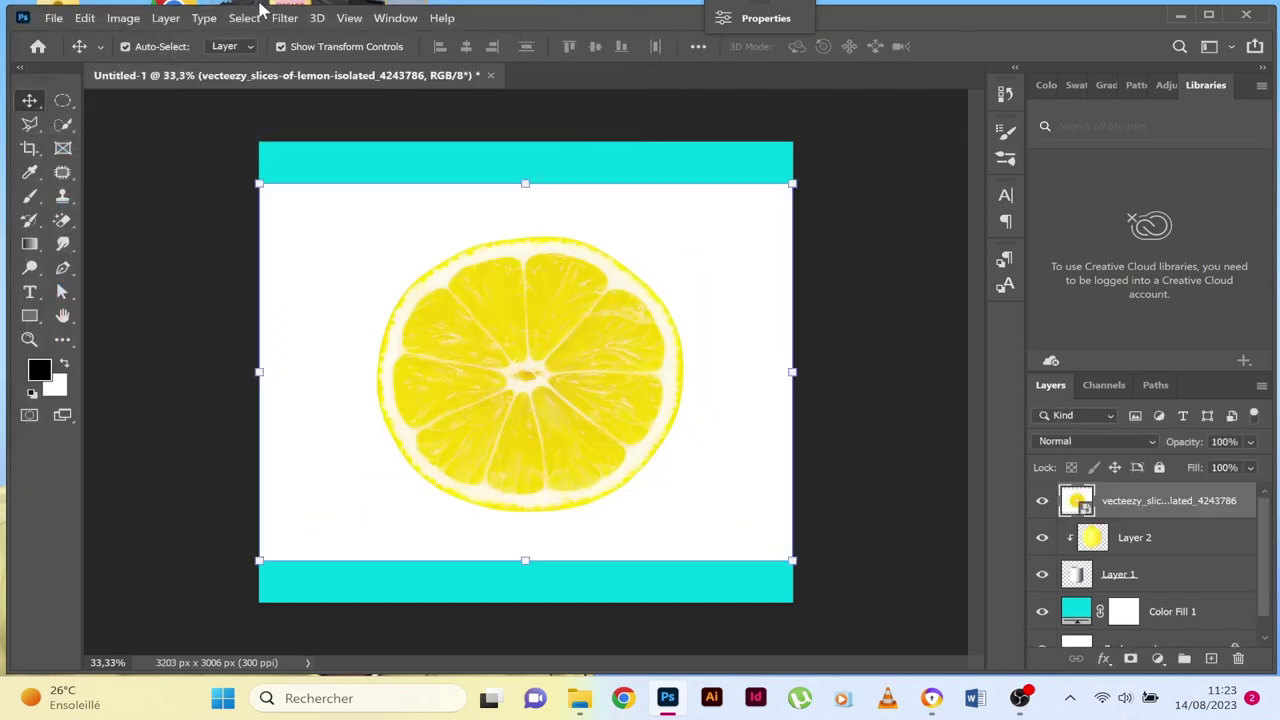
# Cut the slice out onto Layer 3 and delete its source photo layer.
pyautogui.click(244, 18)
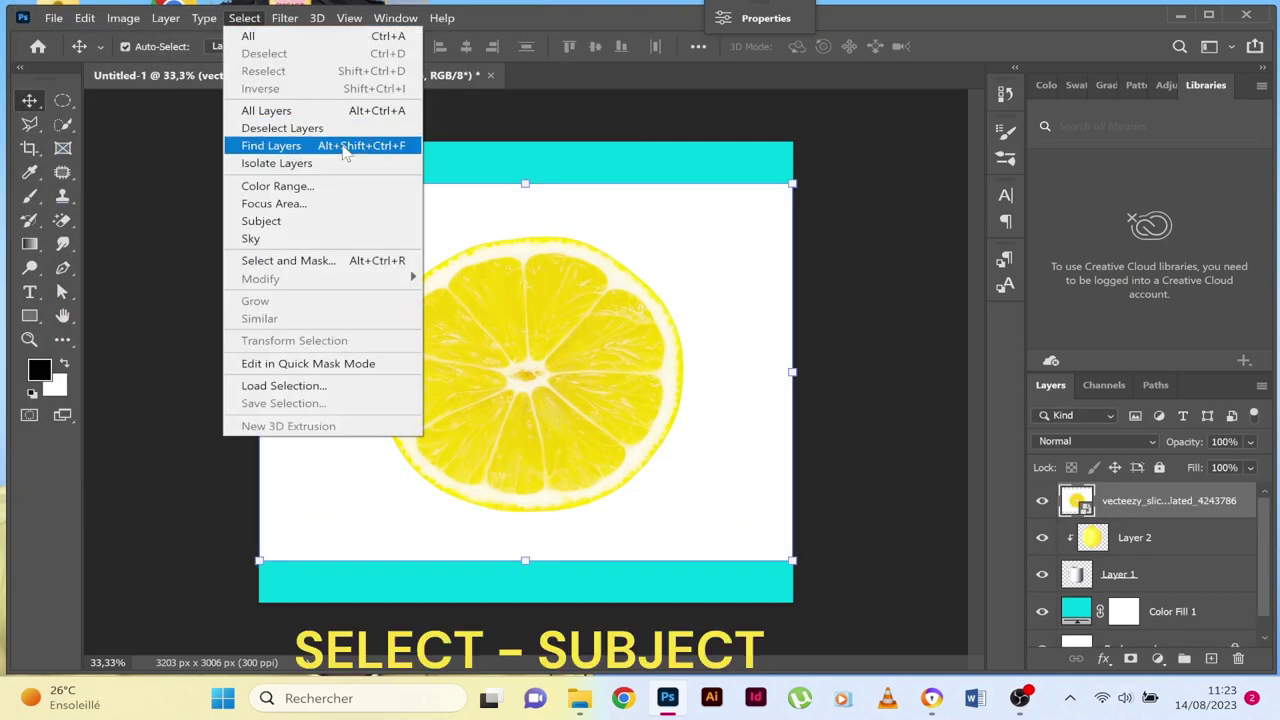
pyautogui.click(261, 221)
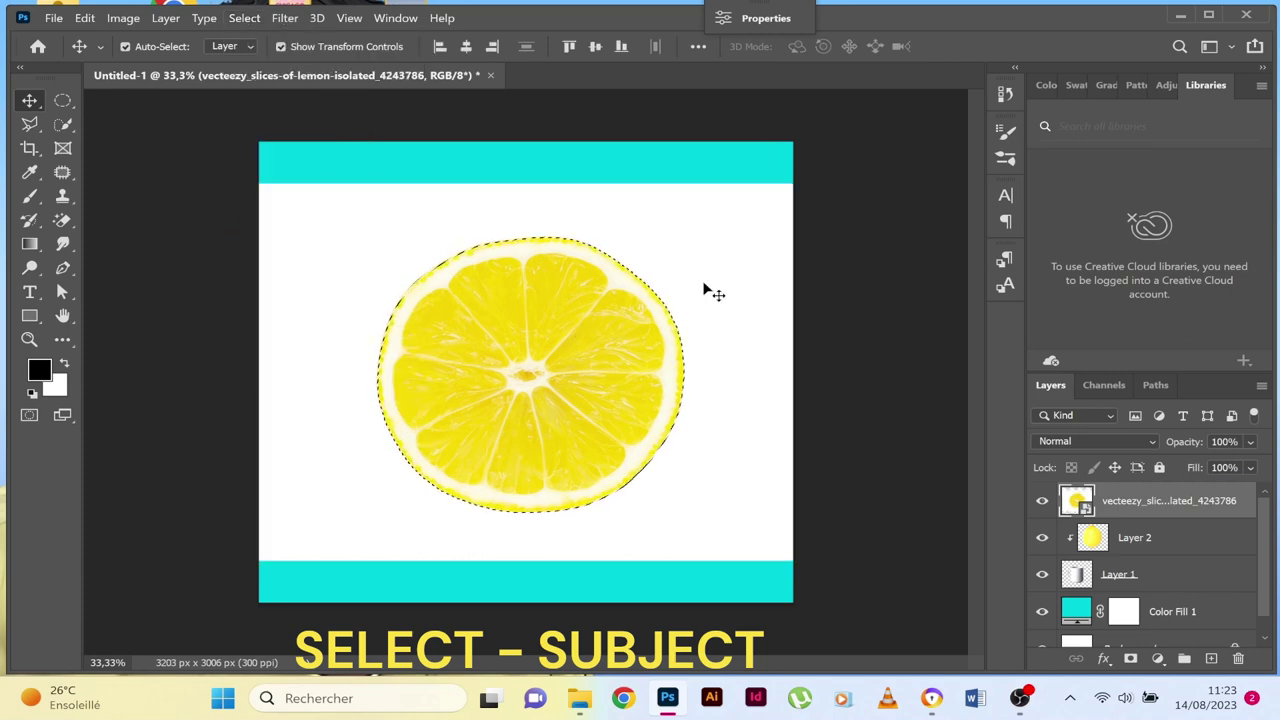
pyautogui.hotkey('ctrl', 'j')
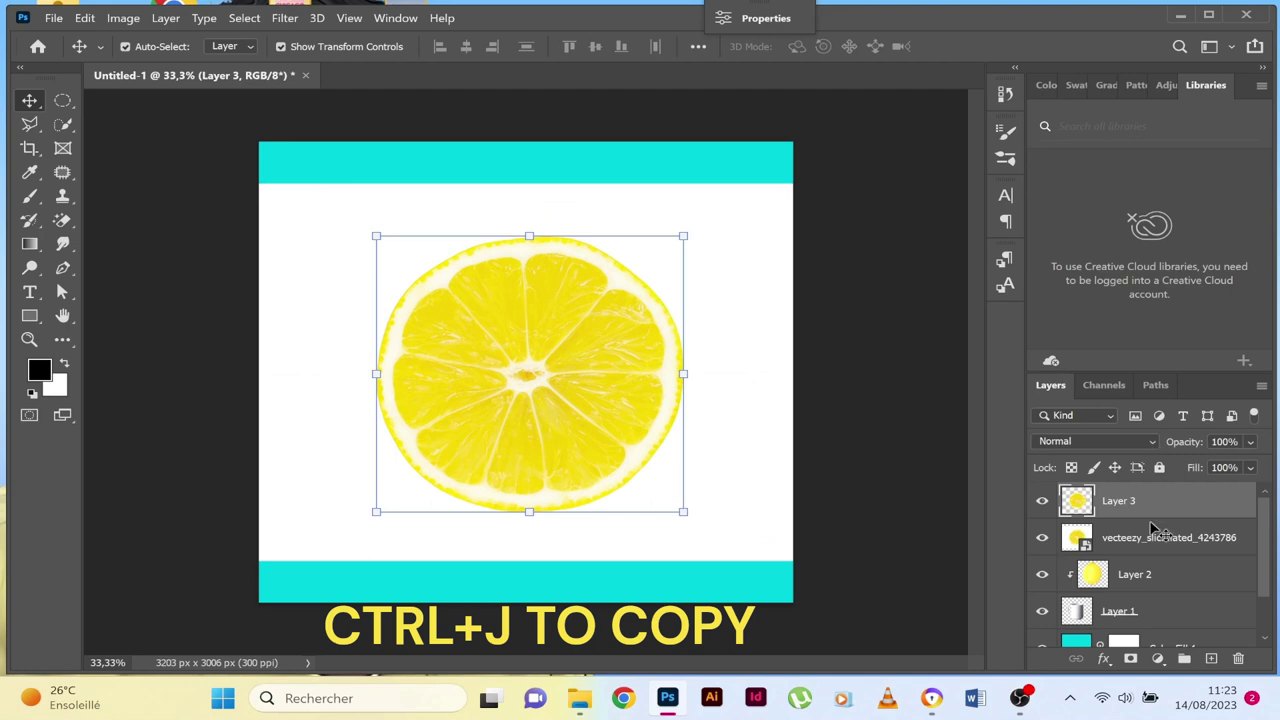
pyautogui.click(1160, 537)
pyautogui.click(1238, 658)
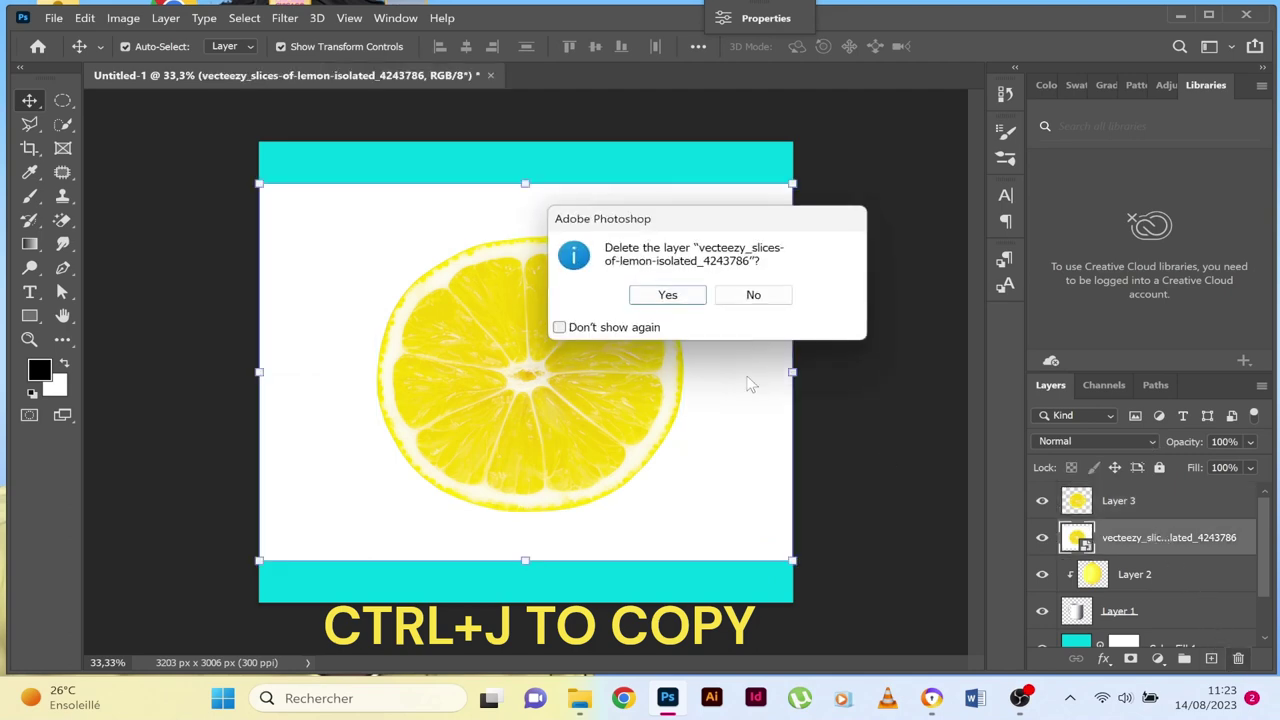
pyautogui.click(667, 295)
pyautogui.click(541, 348)
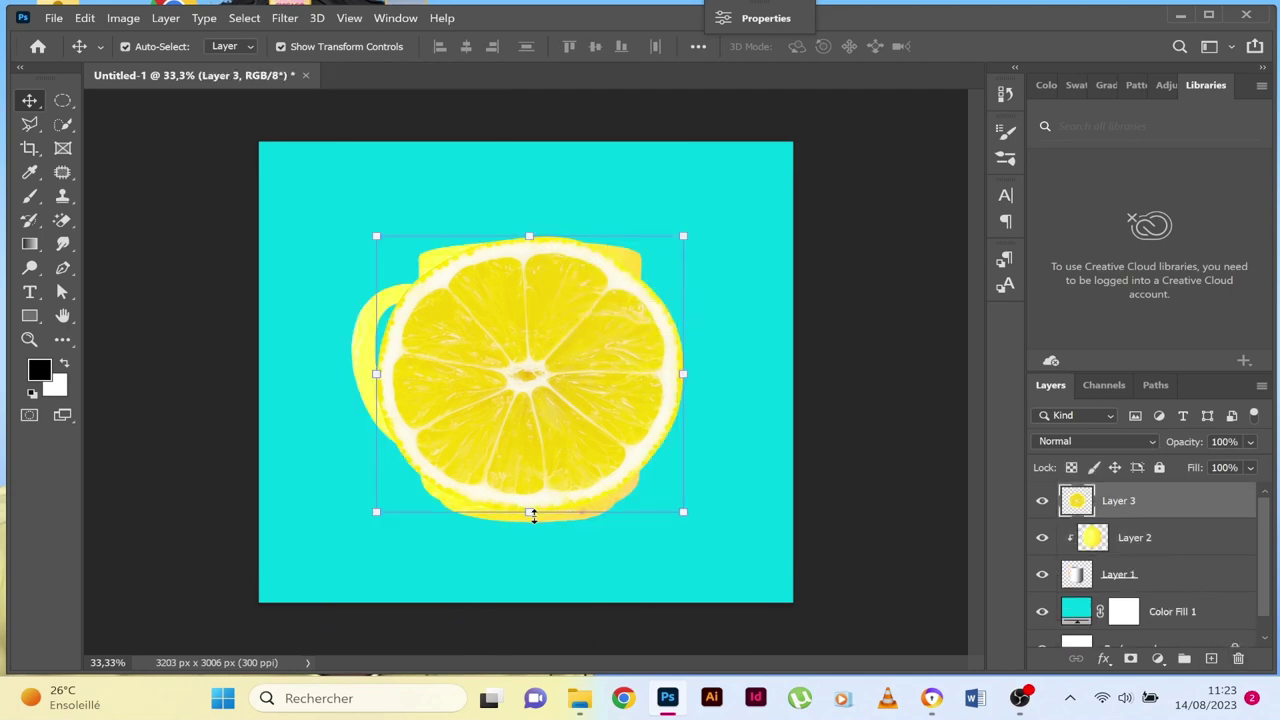
# Squash the lemon slice into a thin ellipse as wide as the mug, on its rim.
pyautogui.moveTo(530, 511); pyautogui.dragTo(528, 296)
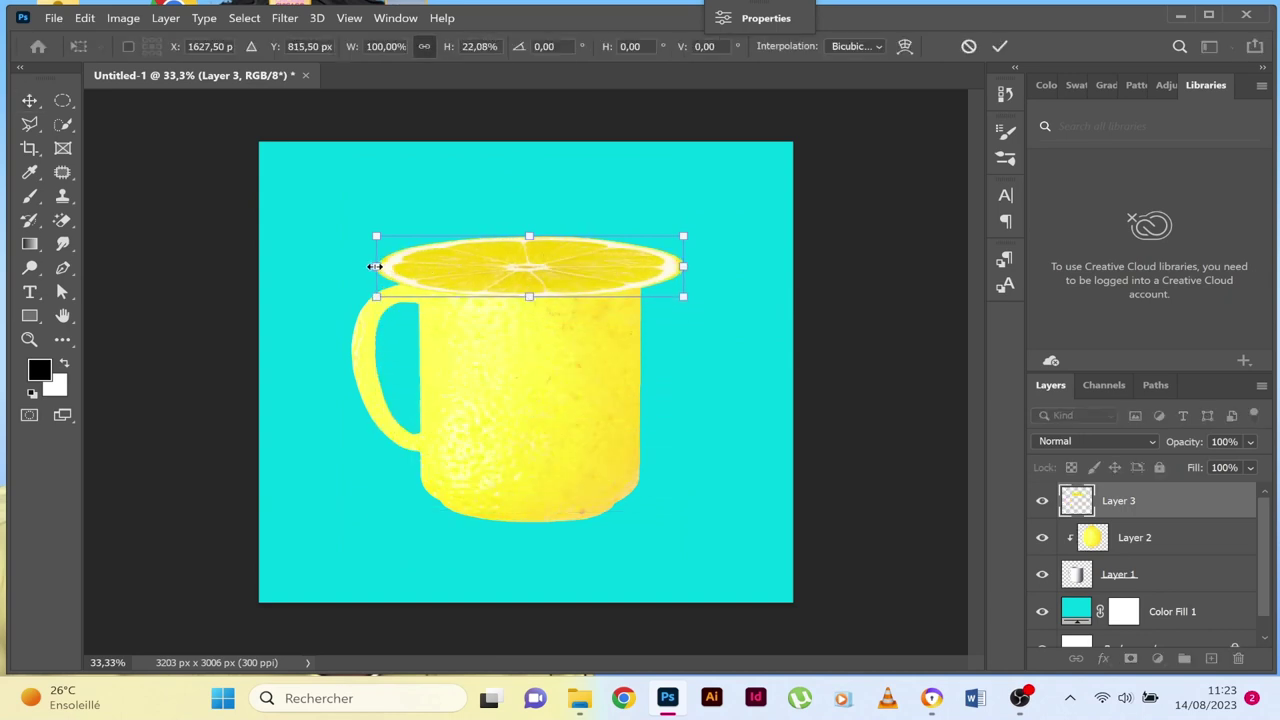
pyautogui.moveTo(376, 266); pyautogui.dragTo(422, 266)
pyautogui.moveTo(527, 280); pyautogui.dragTo(521, 269)
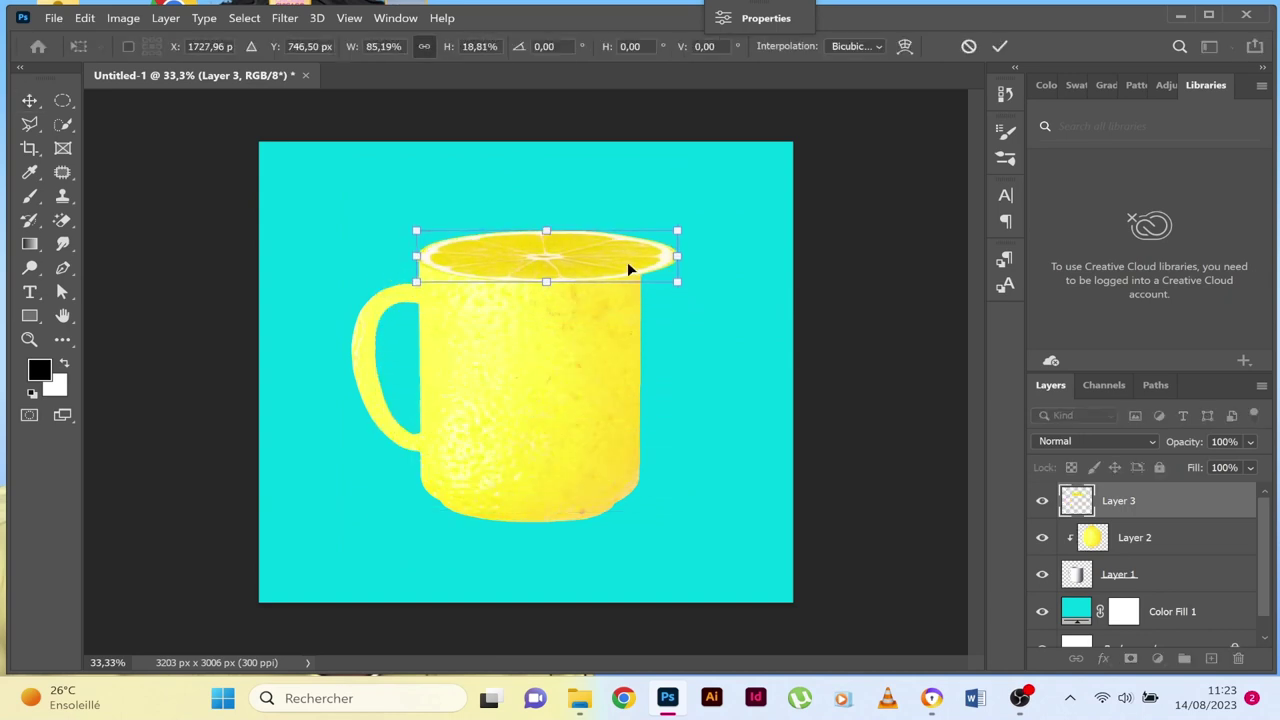
pyautogui.moveTo(676, 257); pyautogui.dragTo(641, 257)
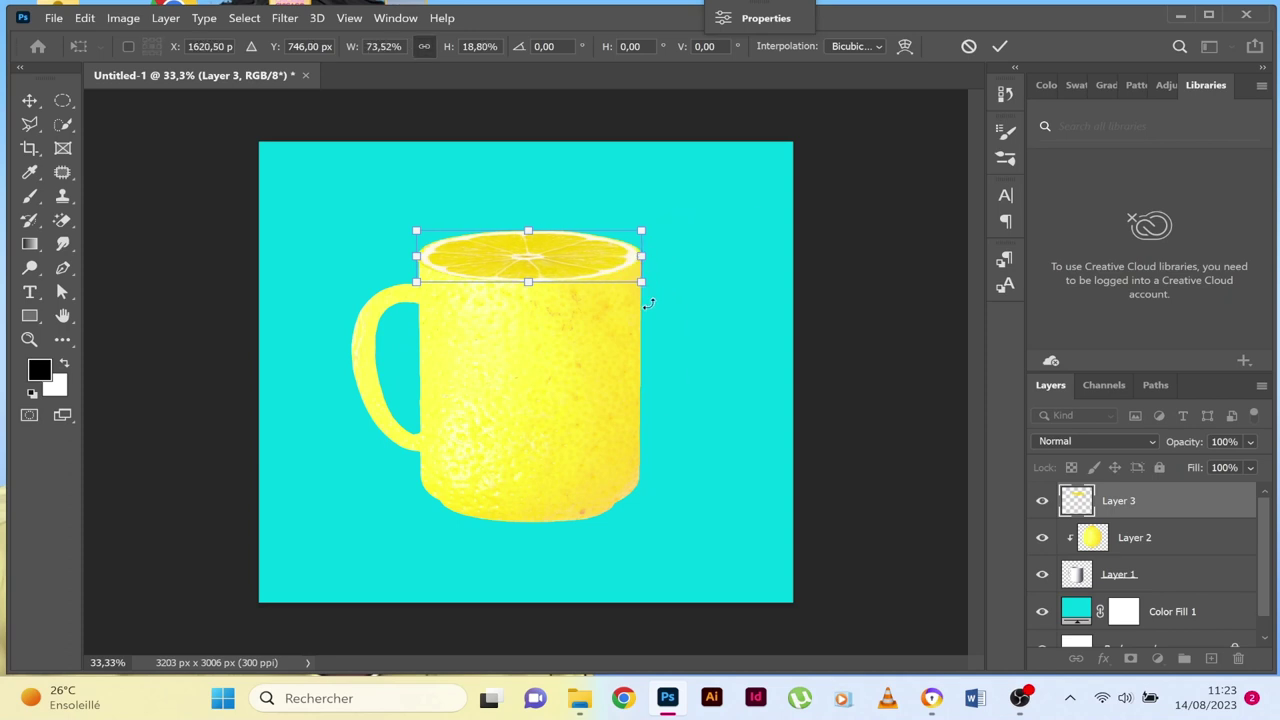
pyautogui.moveTo(528, 281); pyautogui.dragTo(528, 267)
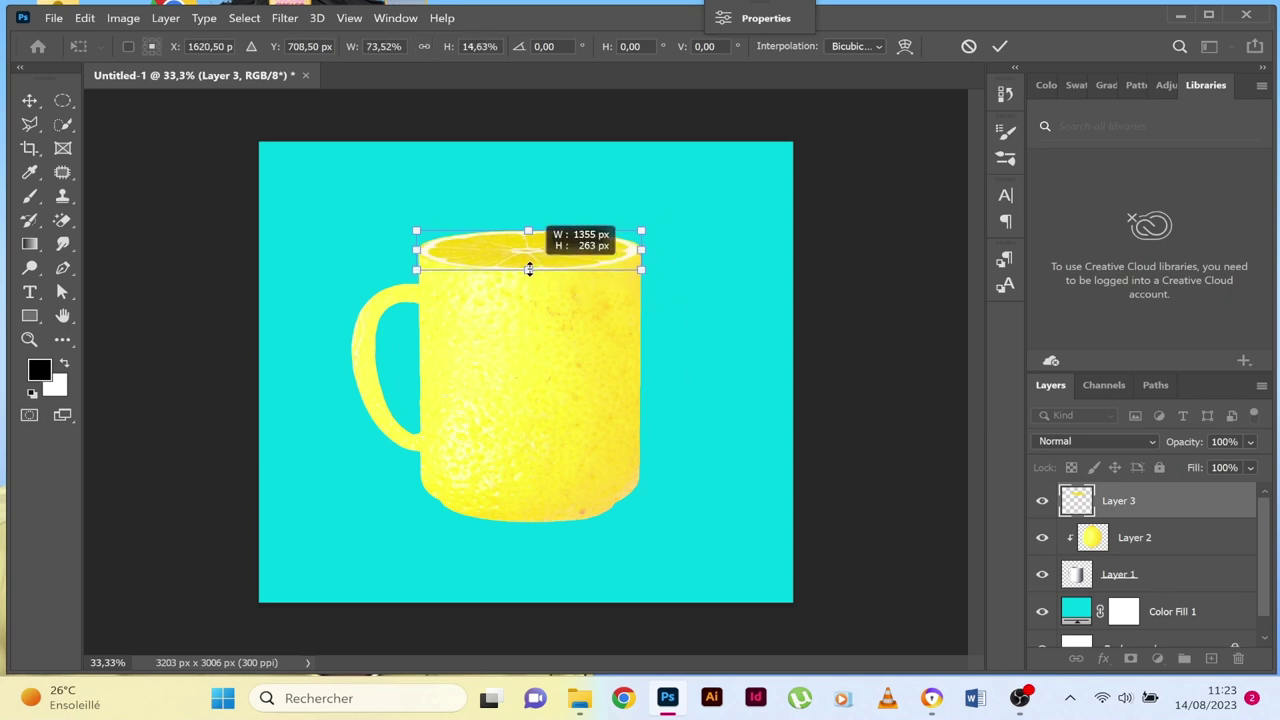
pyautogui.click(1000, 46)
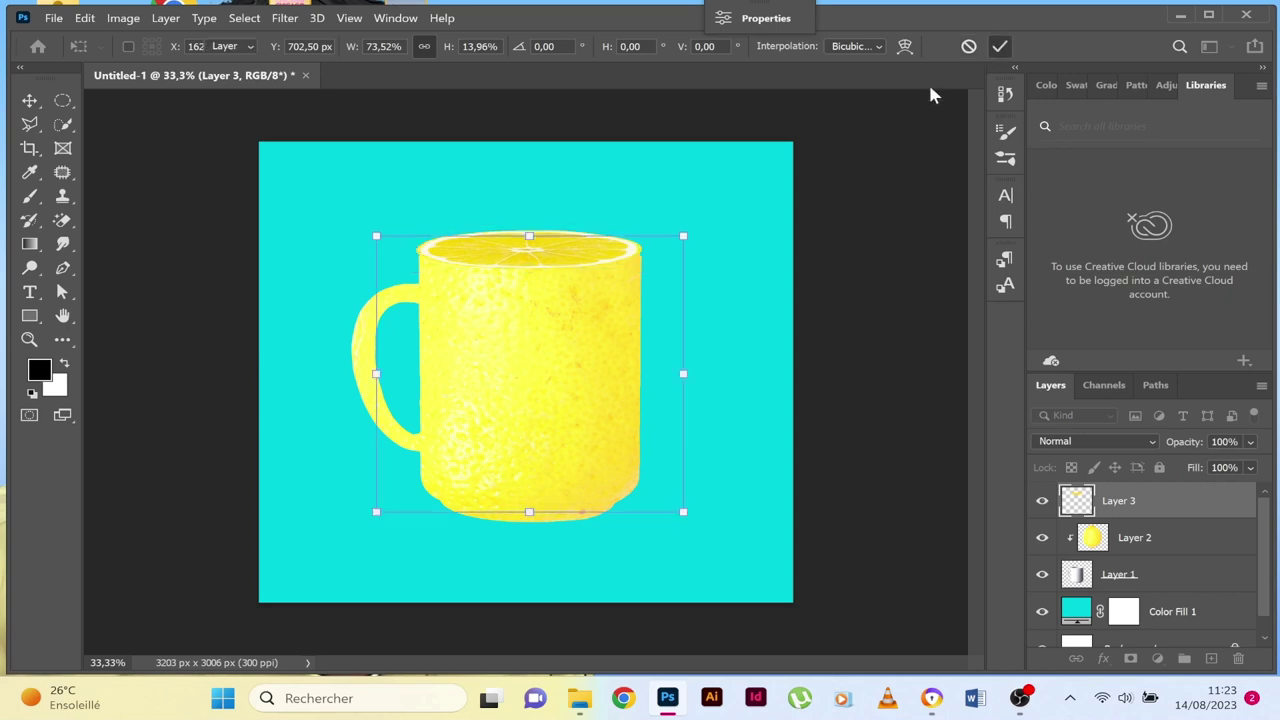
# Narrow the slice slightly so it fits the mug rim exactly.
pyautogui.click(608, 271)
pyautogui.click(608, 249)
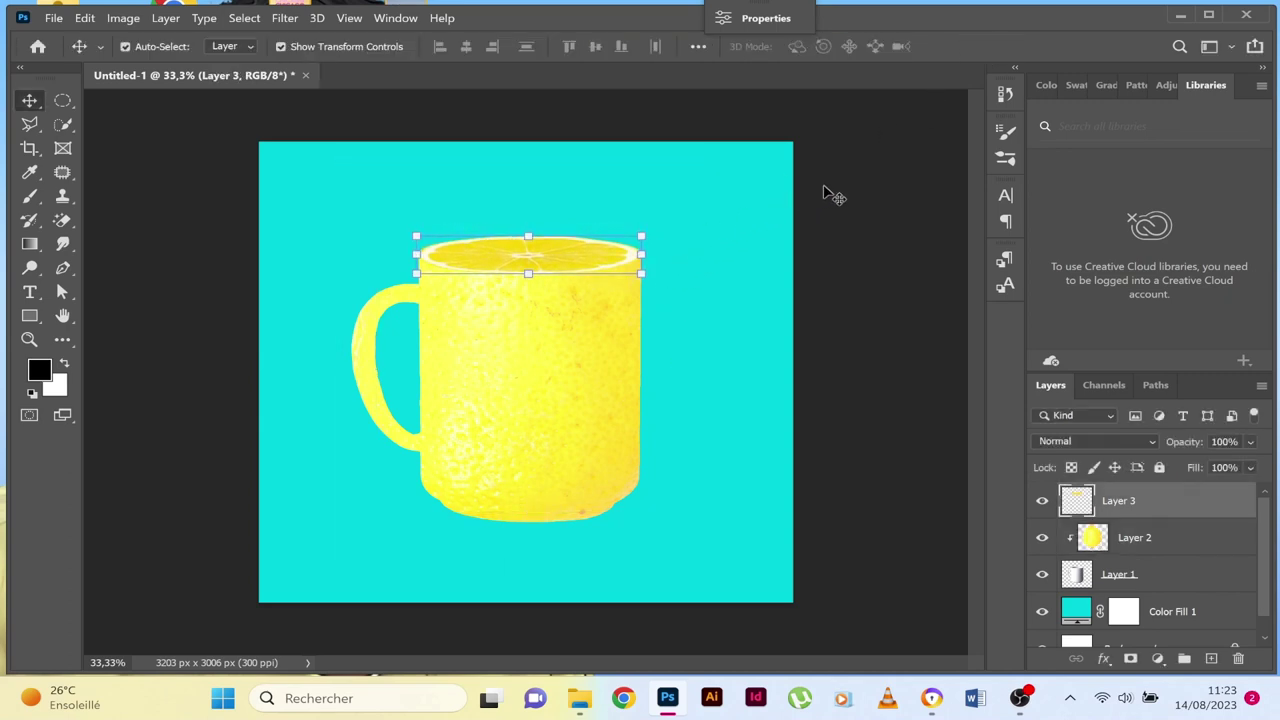
pyautogui.click(831, 190)
pyautogui.click(562, 255)
pyautogui.moveTo(415, 255); pyautogui.dragTo(419, 255)
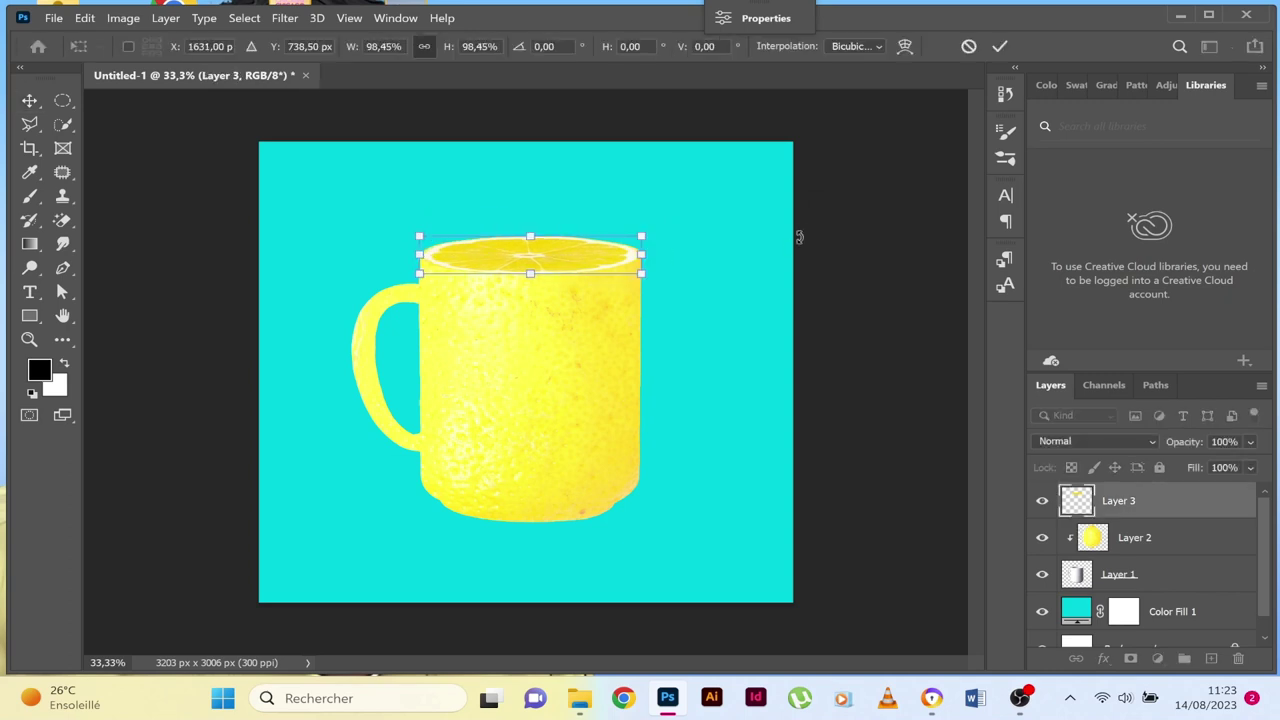
pyautogui.click(999, 46)
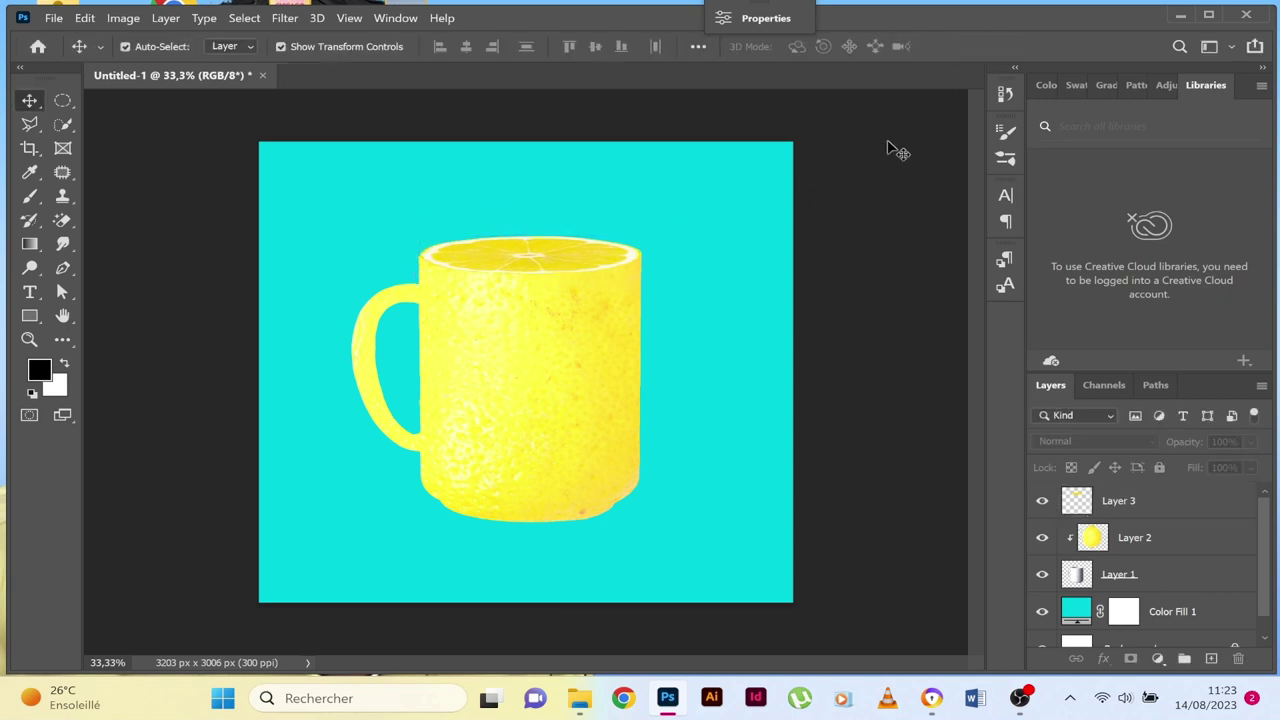
pyautogui.click(475, 260)
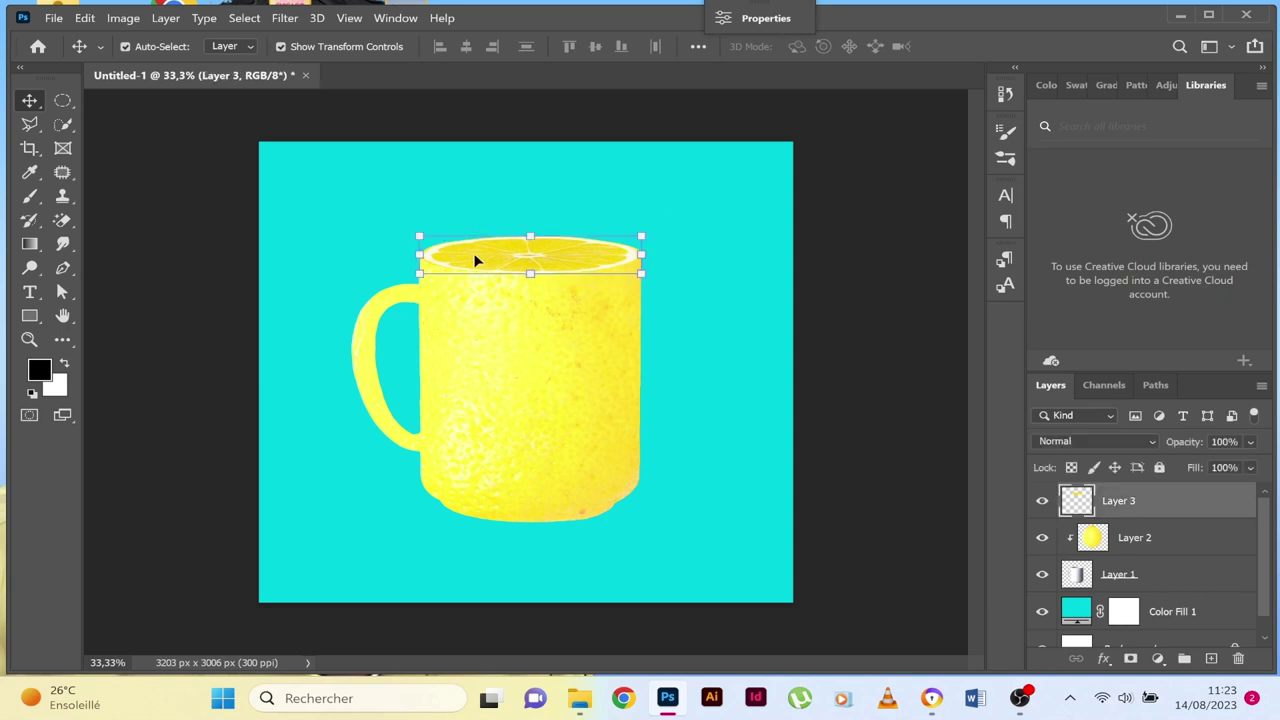
pyautogui.click(857, 221)
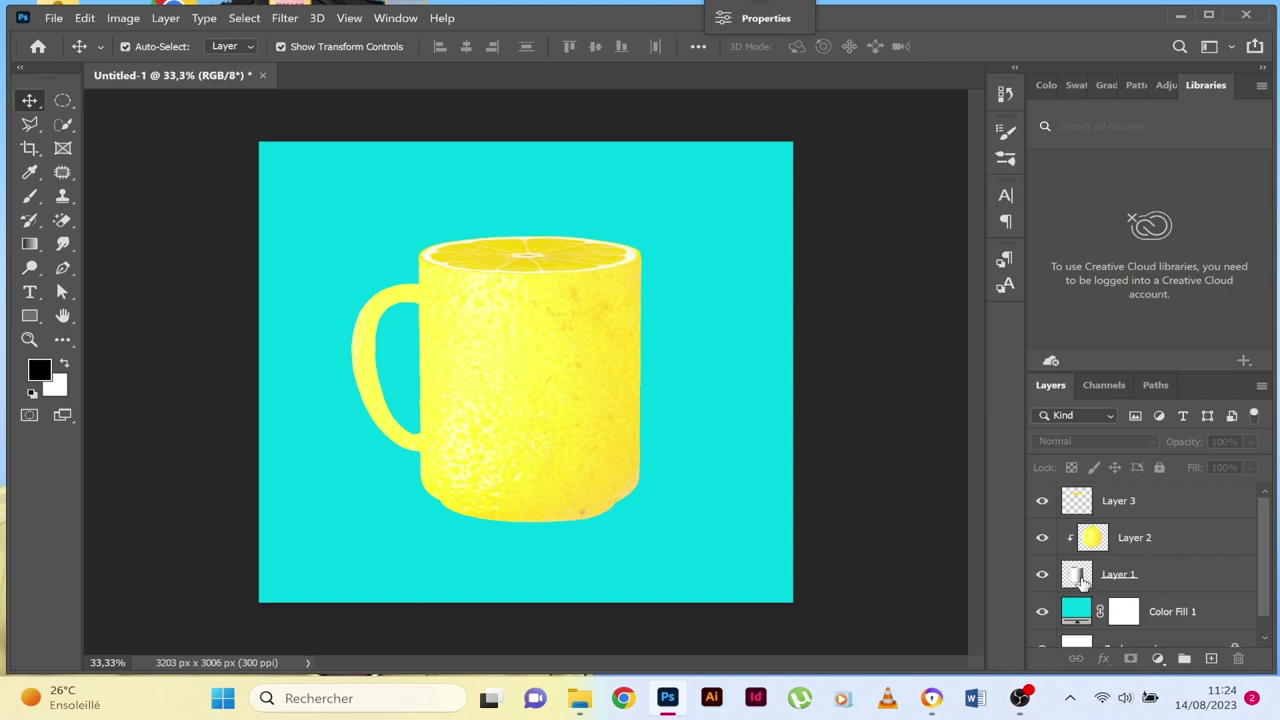
# Select Layers 1, 2 and 3 and group them into Group 1 with Ctrl+G.
pyautogui.click(1080, 580)
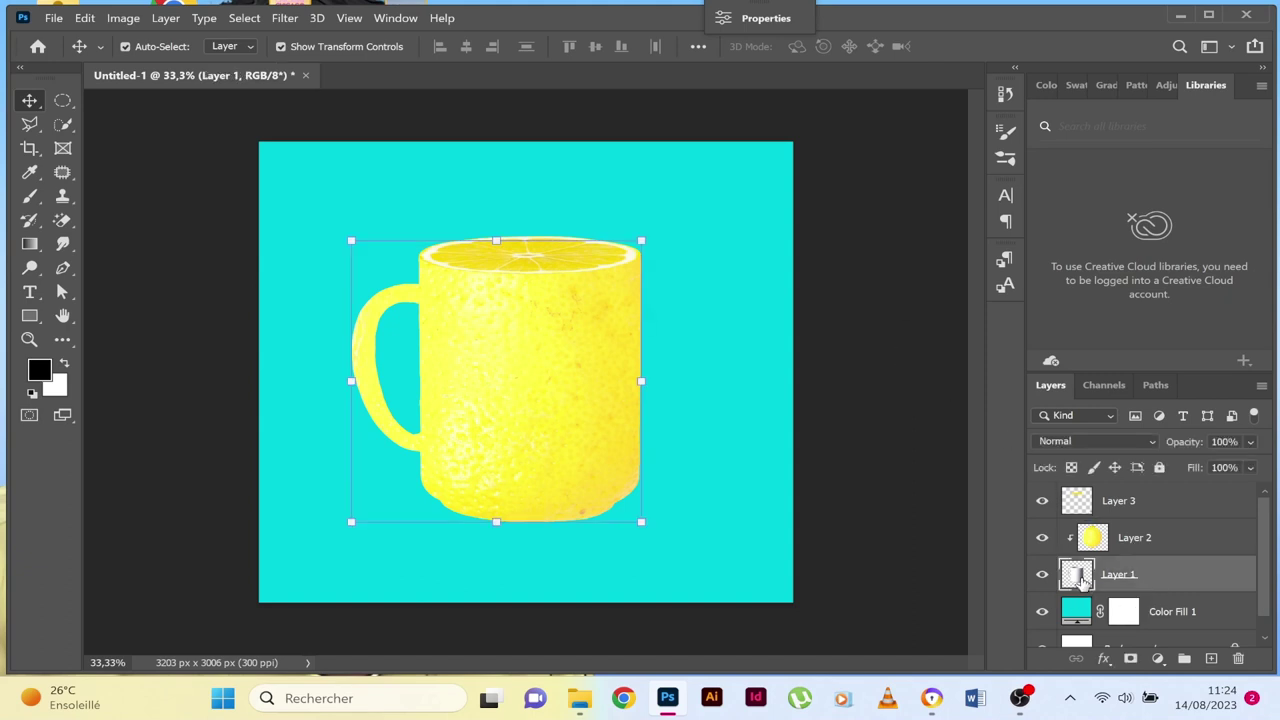
pyautogui.keyDown('shift'); pyautogui.click(1150, 540); pyautogui.keyUp('shift')
pyautogui.keyDown('shift'); pyautogui.click(1140, 503); pyautogui.keyUp('shift')
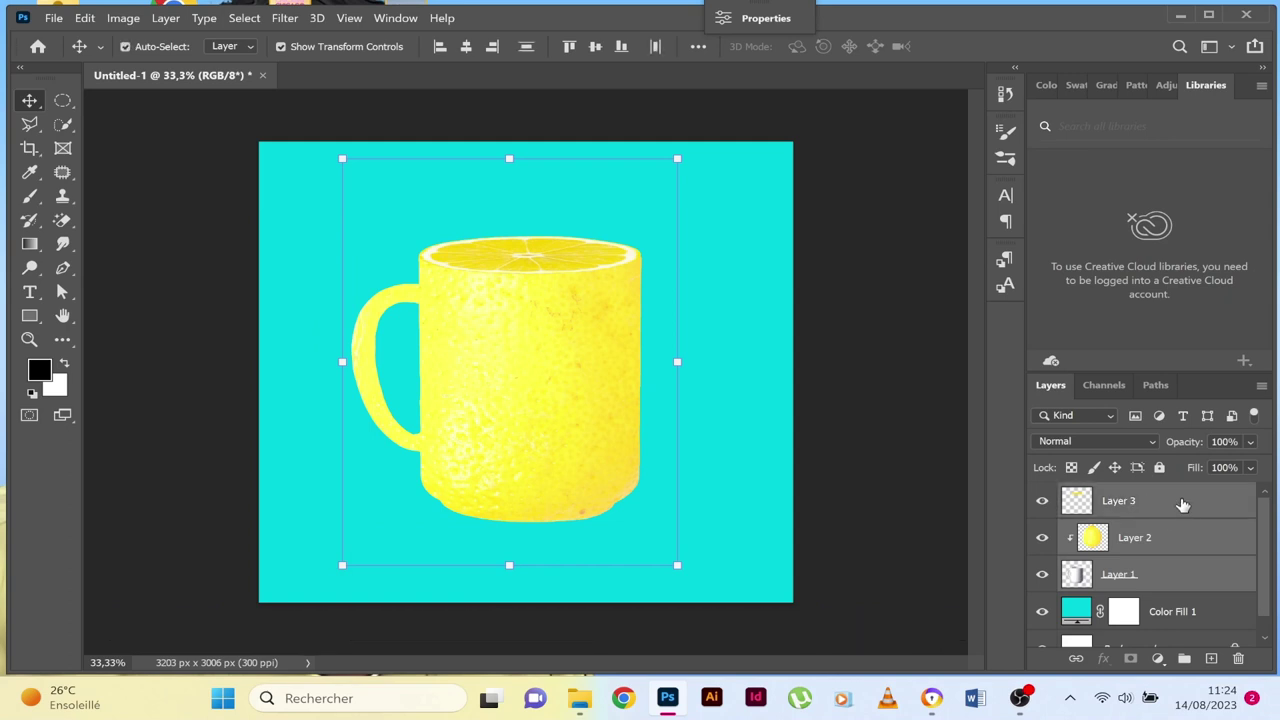
pyautogui.rightClick(1183, 505)
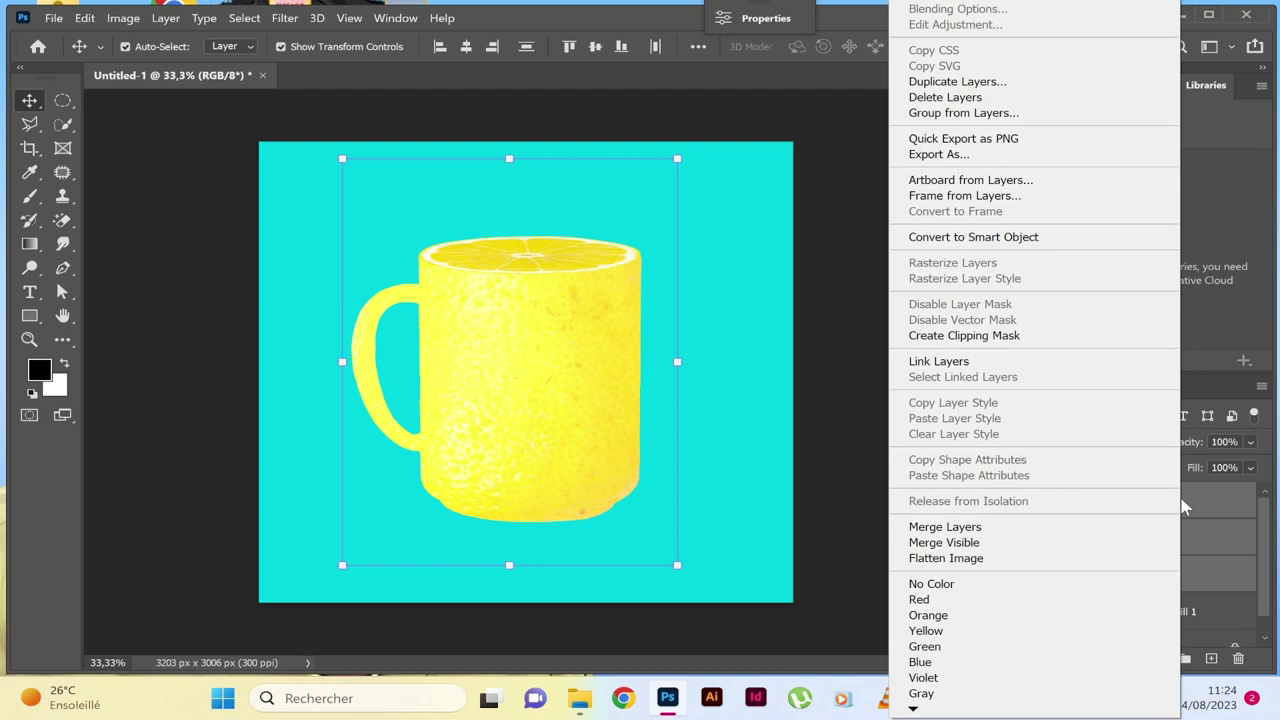
pyautogui.click(1183, 505)
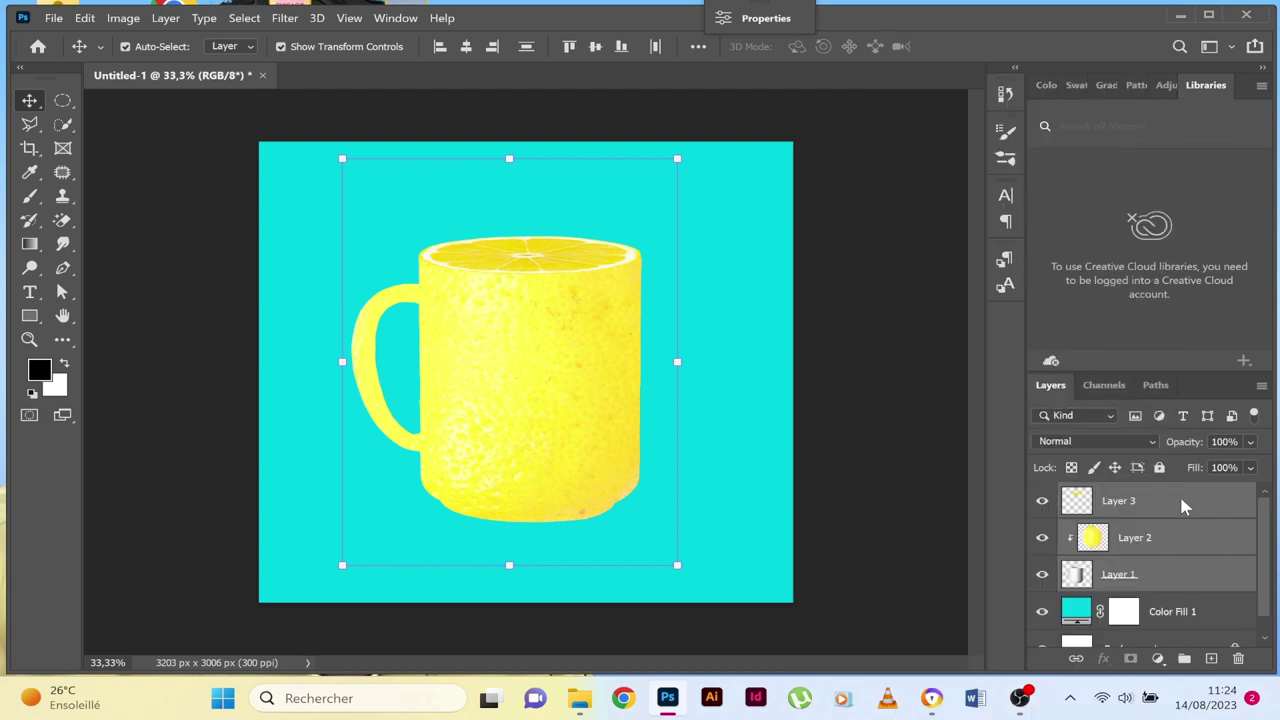
pyautogui.hotkey('ctrl', 'g')
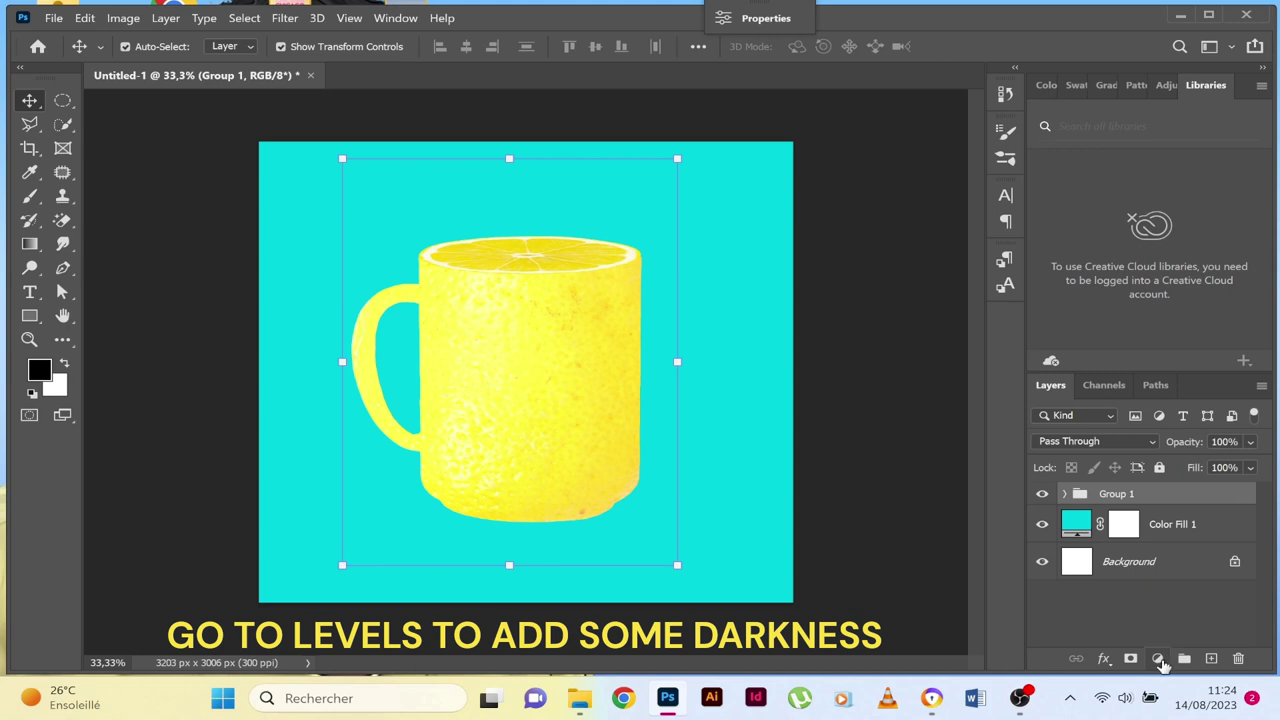
# Add a Levels adjustment clipped to Group 1: input black 18, output 13 to 190.
pyautogui.click(1158, 659)
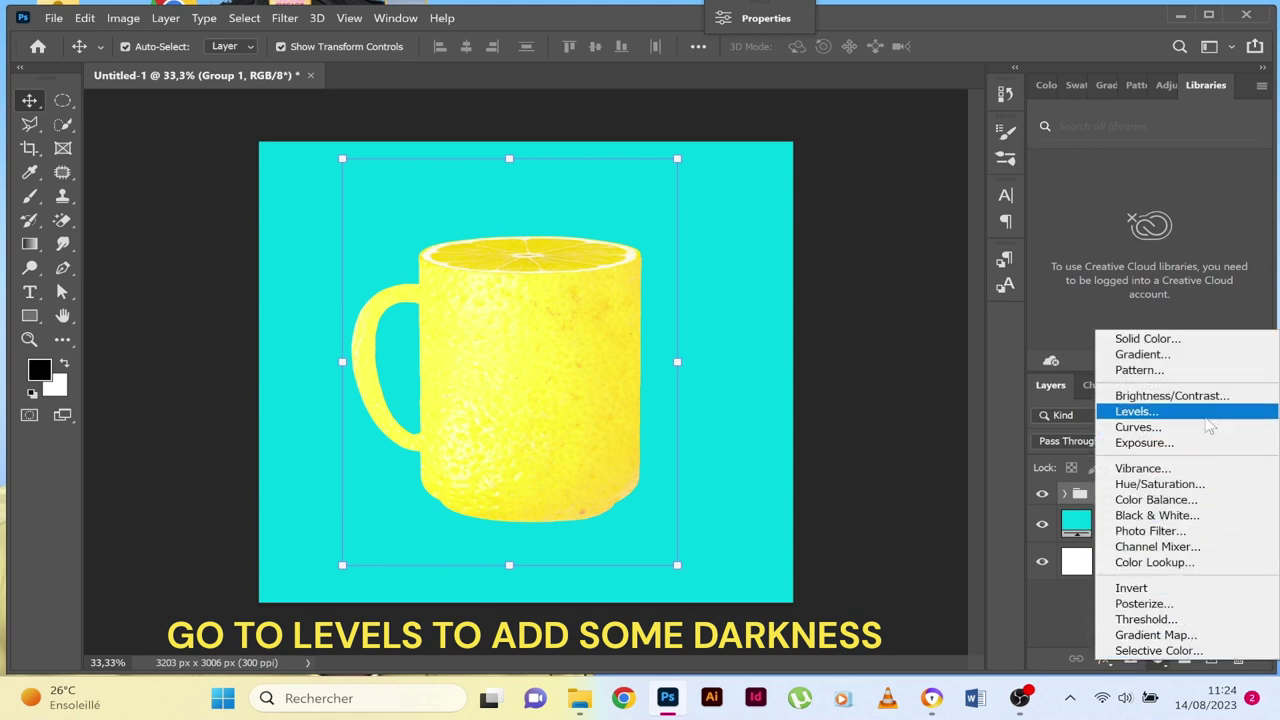
pyautogui.click(1205, 418)
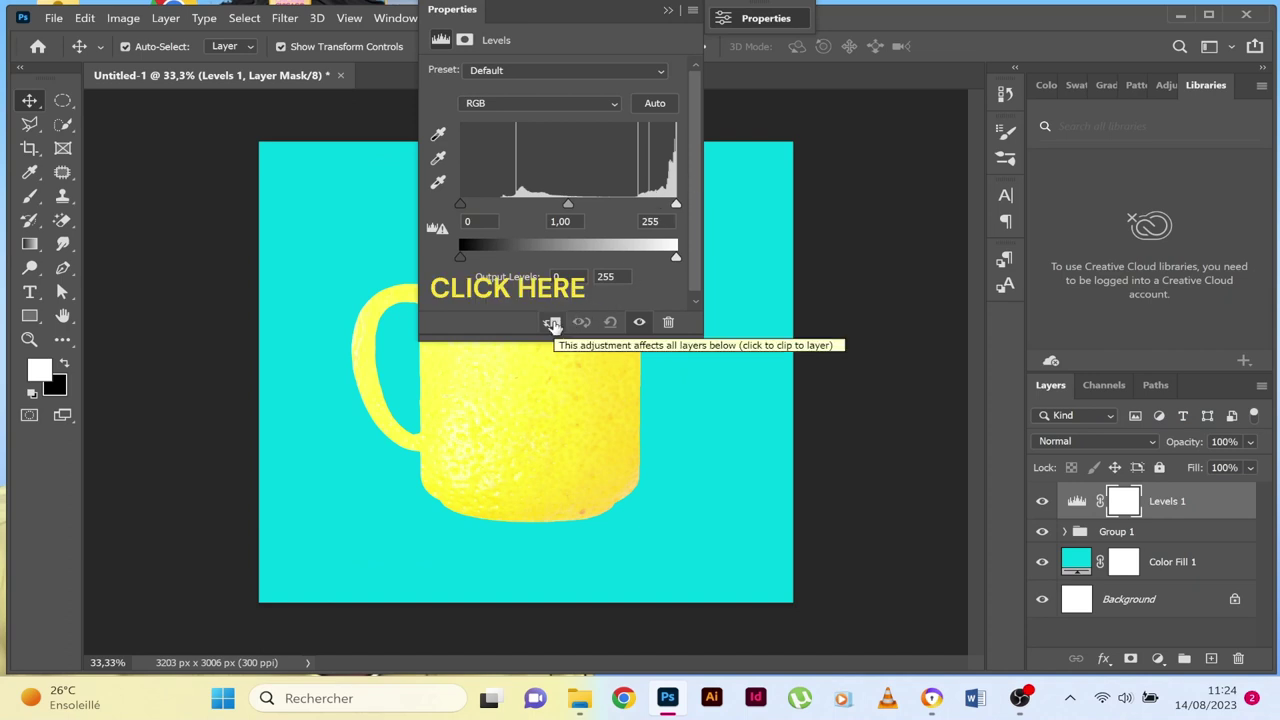
pyautogui.click(551, 322)
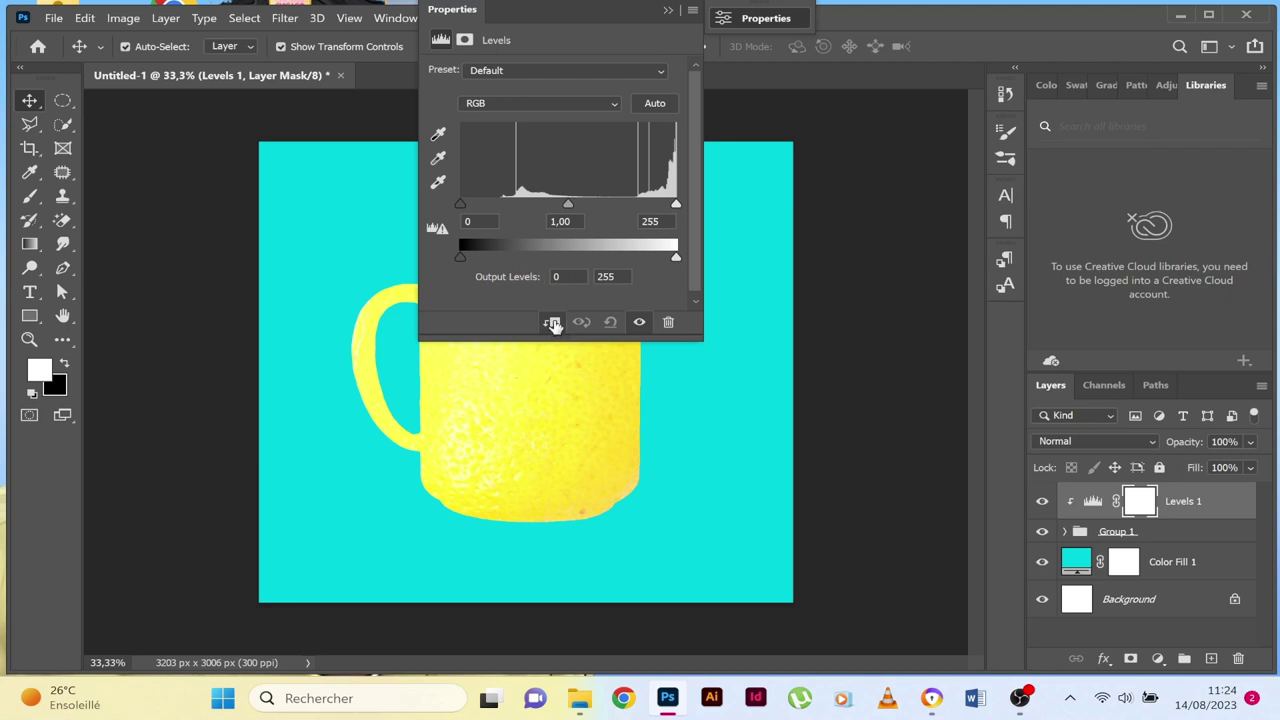
pyautogui.moveTo(600, 8); pyautogui.dragTo(860, 16)
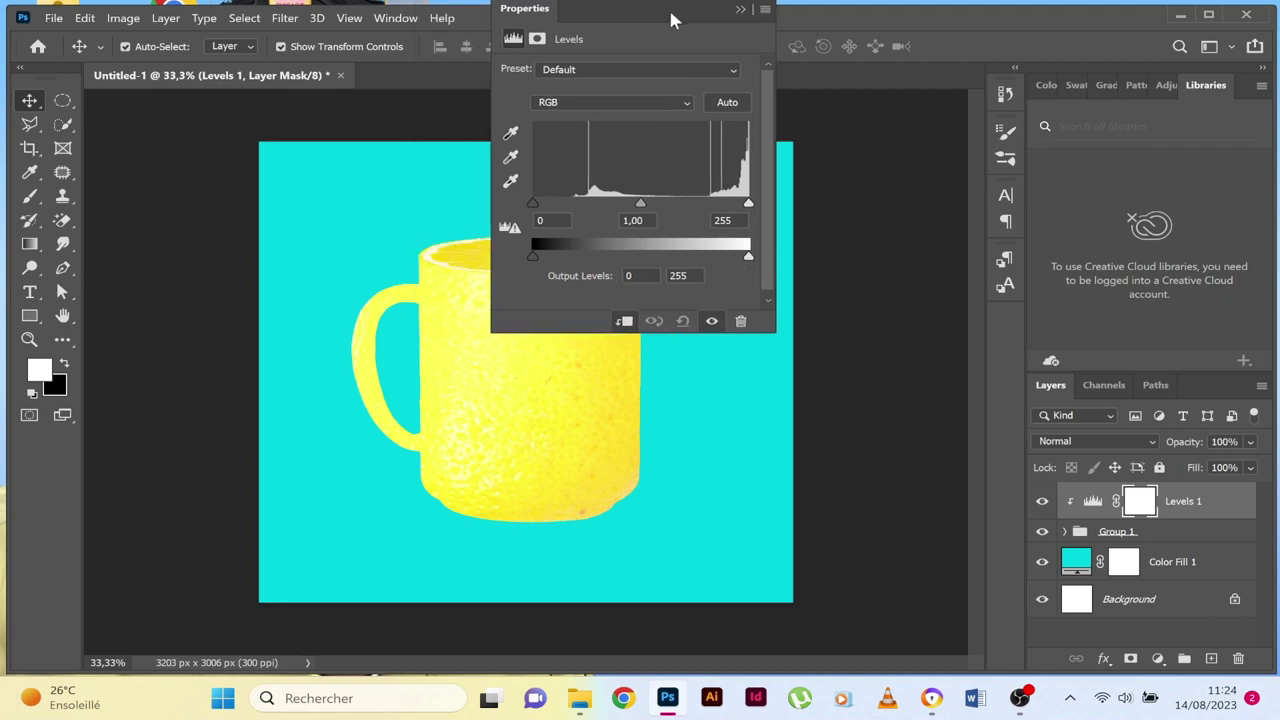
pyautogui.moveTo(936, 268); pyautogui.dragTo(880, 266)
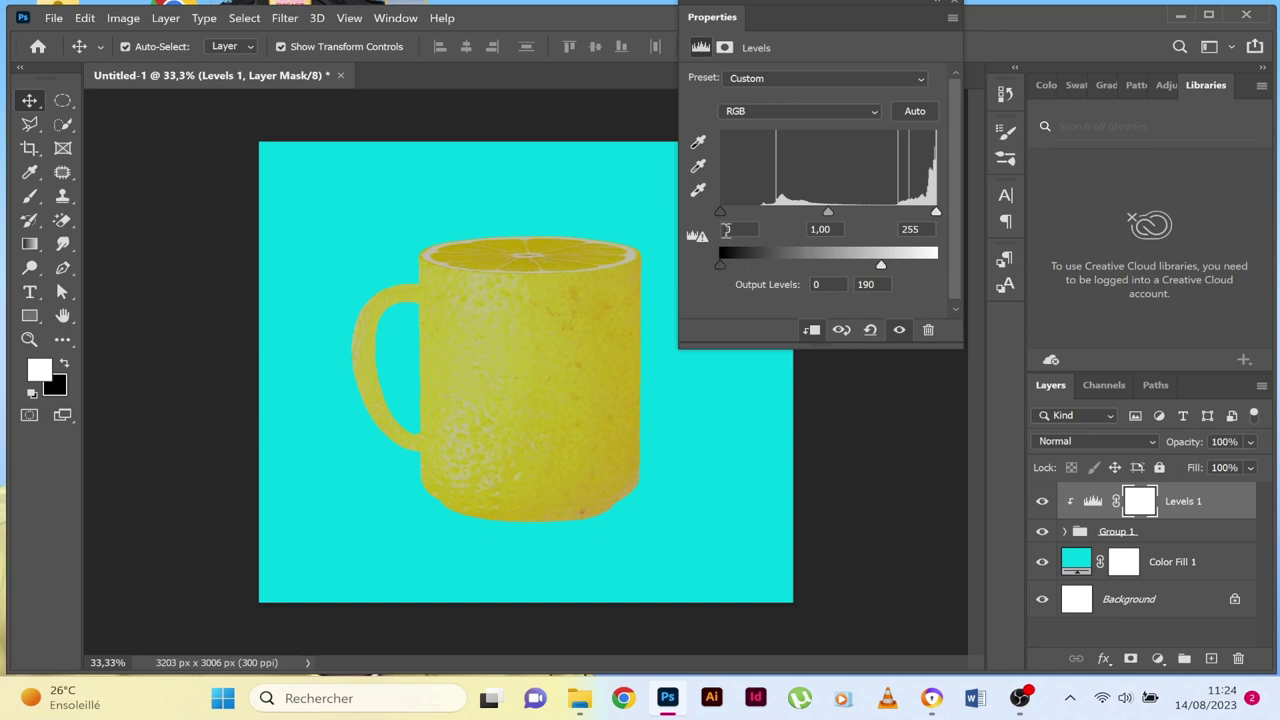
pyautogui.moveTo(720, 211); pyautogui.dragTo(734, 211)
pyautogui.moveTo(725, 268); pyautogui.dragTo(732, 268)
pyautogui.click(944, 6)
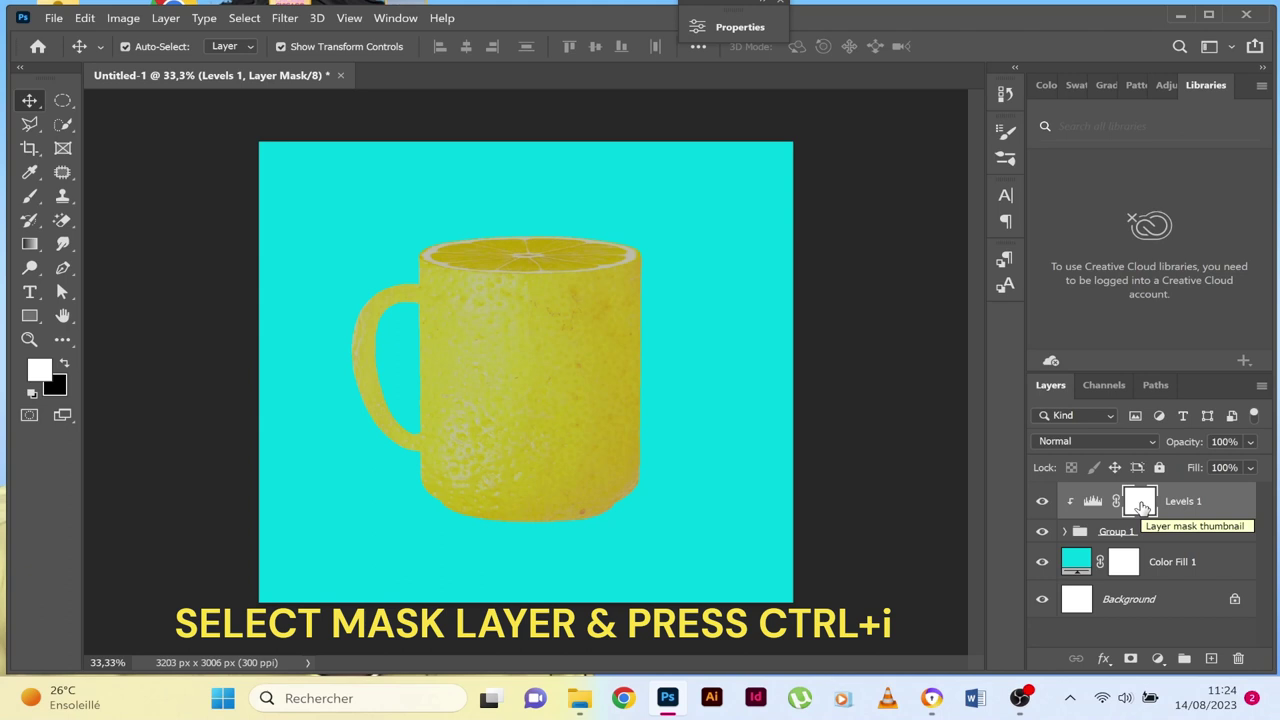
# Invert the Levels 1 mask to black and ready a Soft Round 139 px brush.
pyautogui.hotkey('ctrl', 'i')
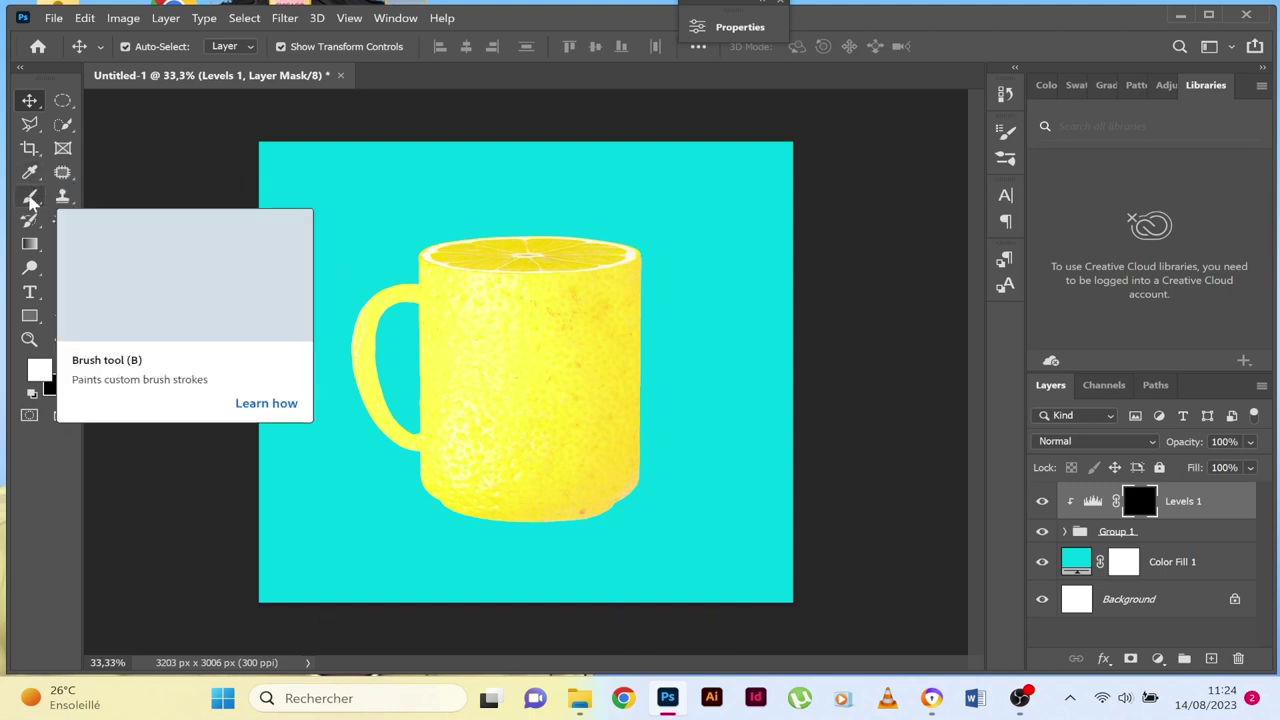
pyautogui.moveTo(30, 197); pyautogui.dragTo(88, 200)
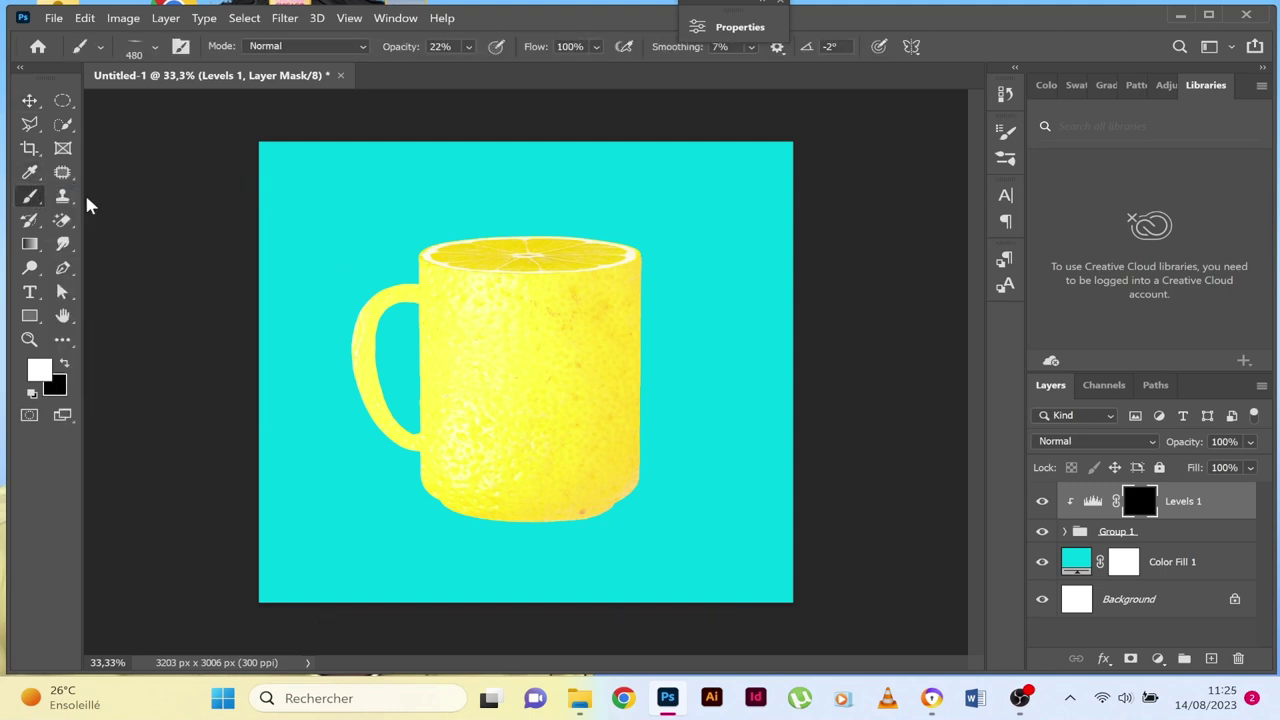
pyautogui.click(155, 47)
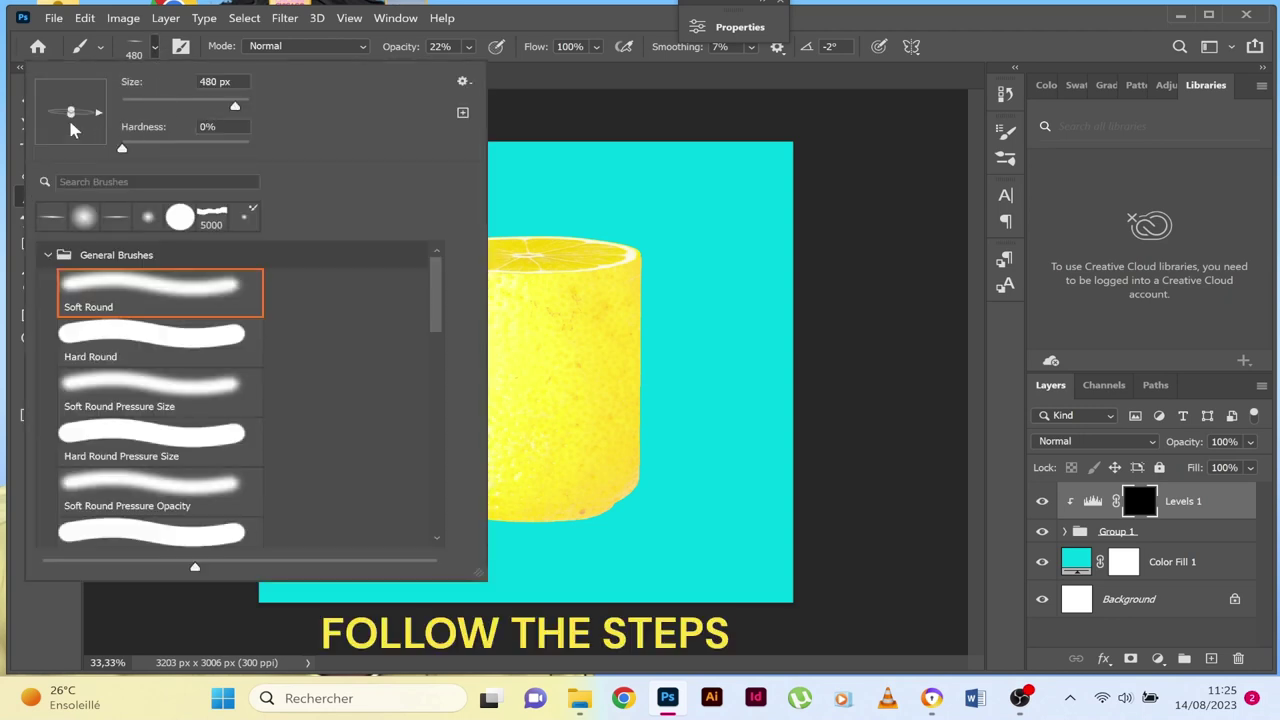
pyautogui.moveTo(72, 117); pyautogui.dragTo(72, 158)
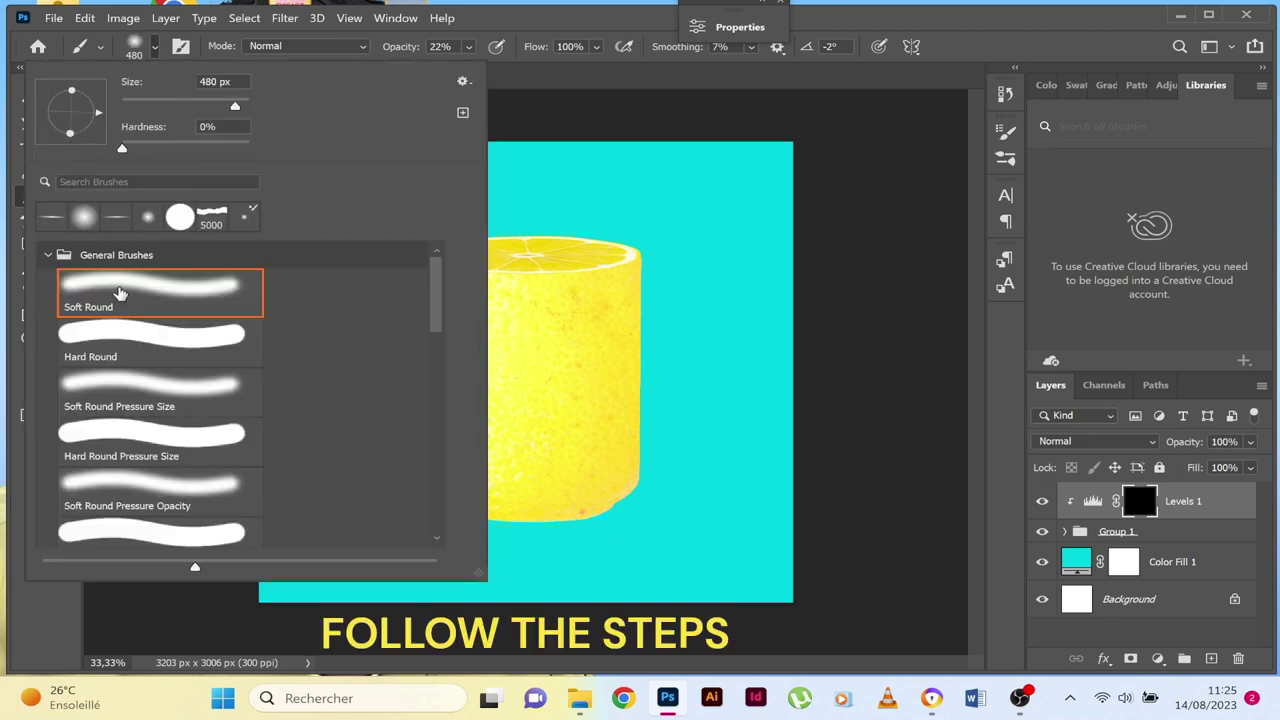
pyautogui.click(118, 292)
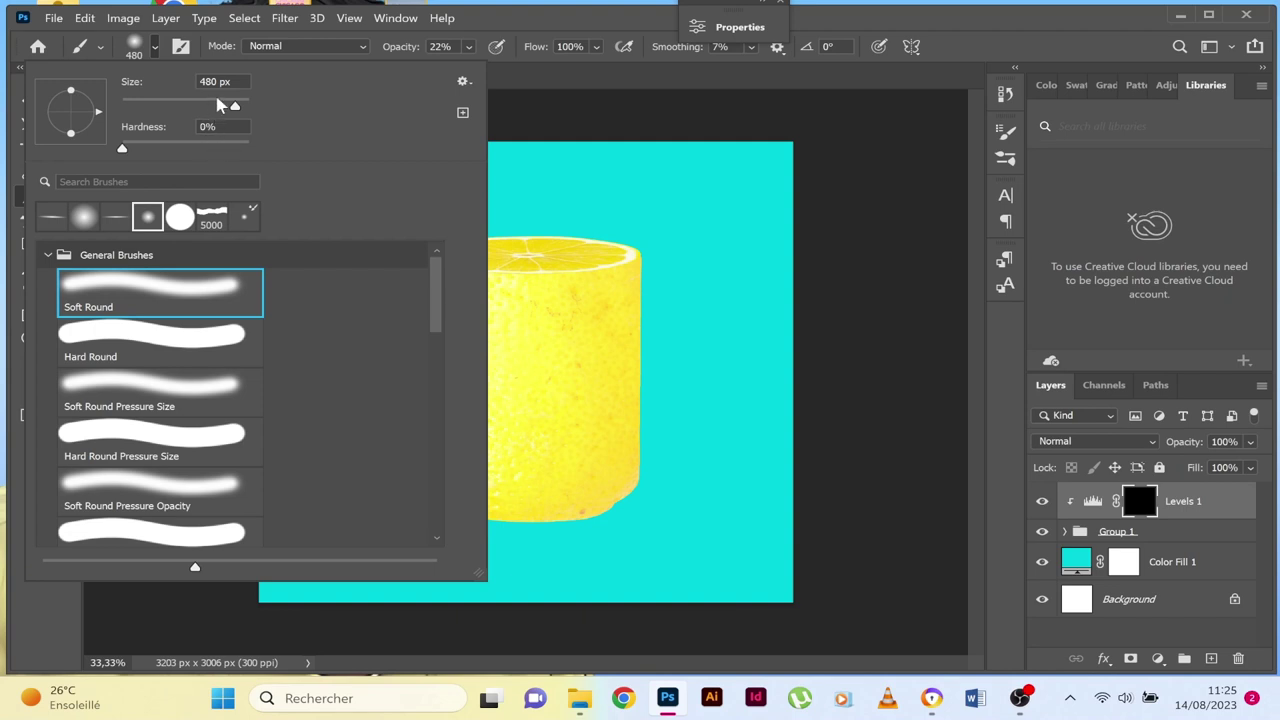
pyautogui.moveTo(236, 110); pyautogui.dragTo(196, 108)
pyautogui.click(210, 80)
pyautogui.click(506, 90)
pyautogui.click(473, 49)
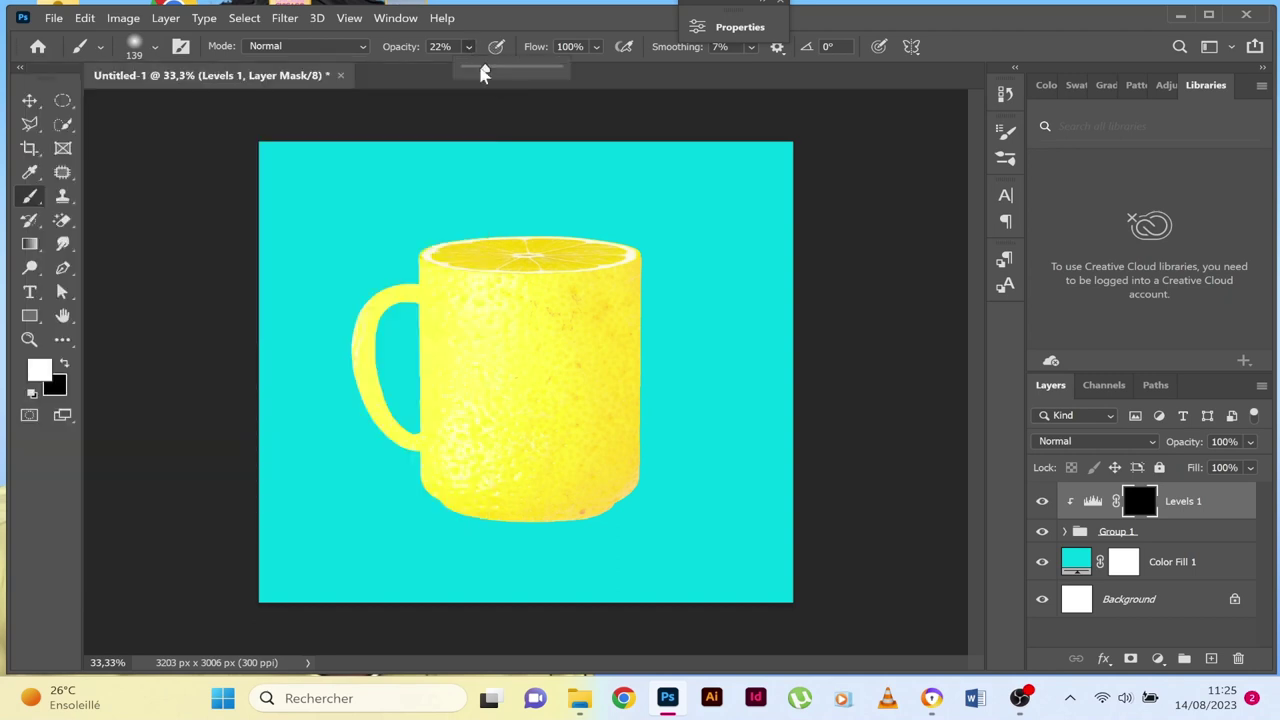
# At 50% brush opacity, paint shading along the mug's right edge, top-right rim and bottom.
pyautogui.moveTo(483, 71); pyautogui.dragTo(512, 72)
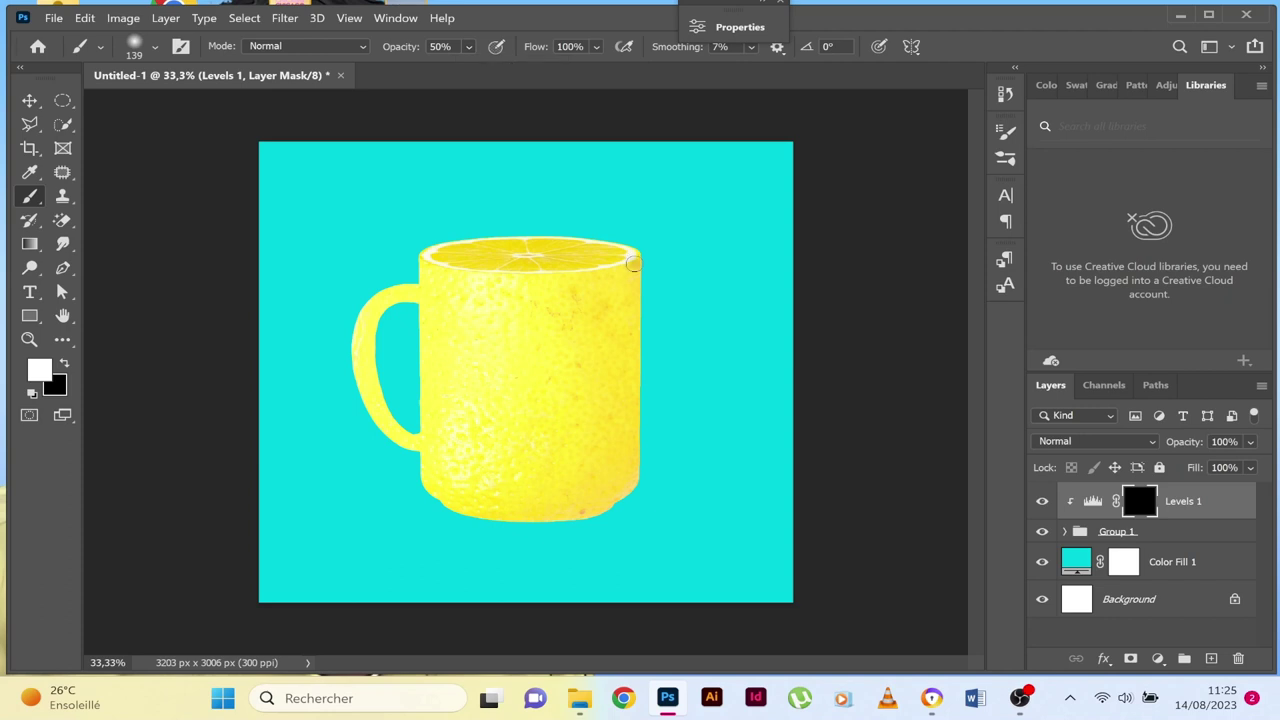
pyautogui.click(634, 263)
pyautogui.moveTo(634, 283); pyautogui.dragTo(630, 494)
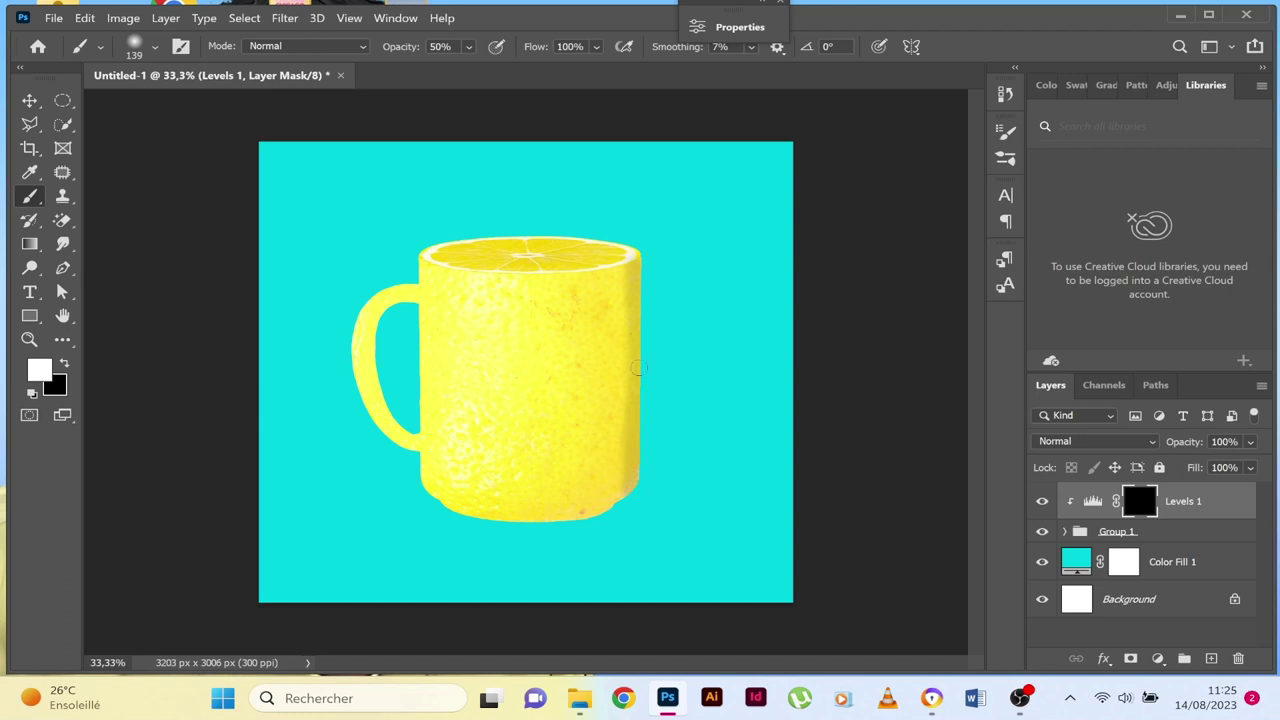
pyautogui.moveTo(643, 240)
pyautogui.mouseDown()
pyautogui.moveTo(632, 258)
pyautogui.moveTo(634, 510)
pyautogui.mouseUp()
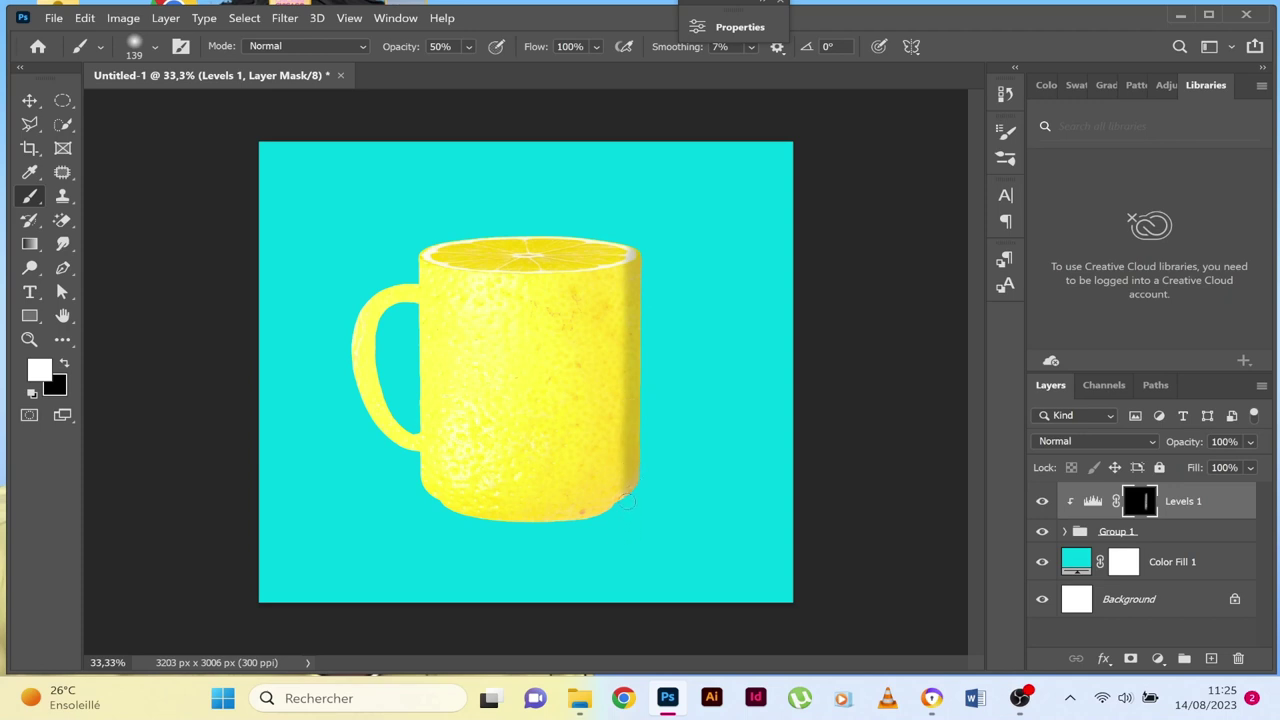
pyautogui.moveTo(578, 520)
pyautogui.mouseDown()
pyautogui.moveTo(453, 512)
pyautogui.moveTo(556, 523)
pyautogui.mouseUp()
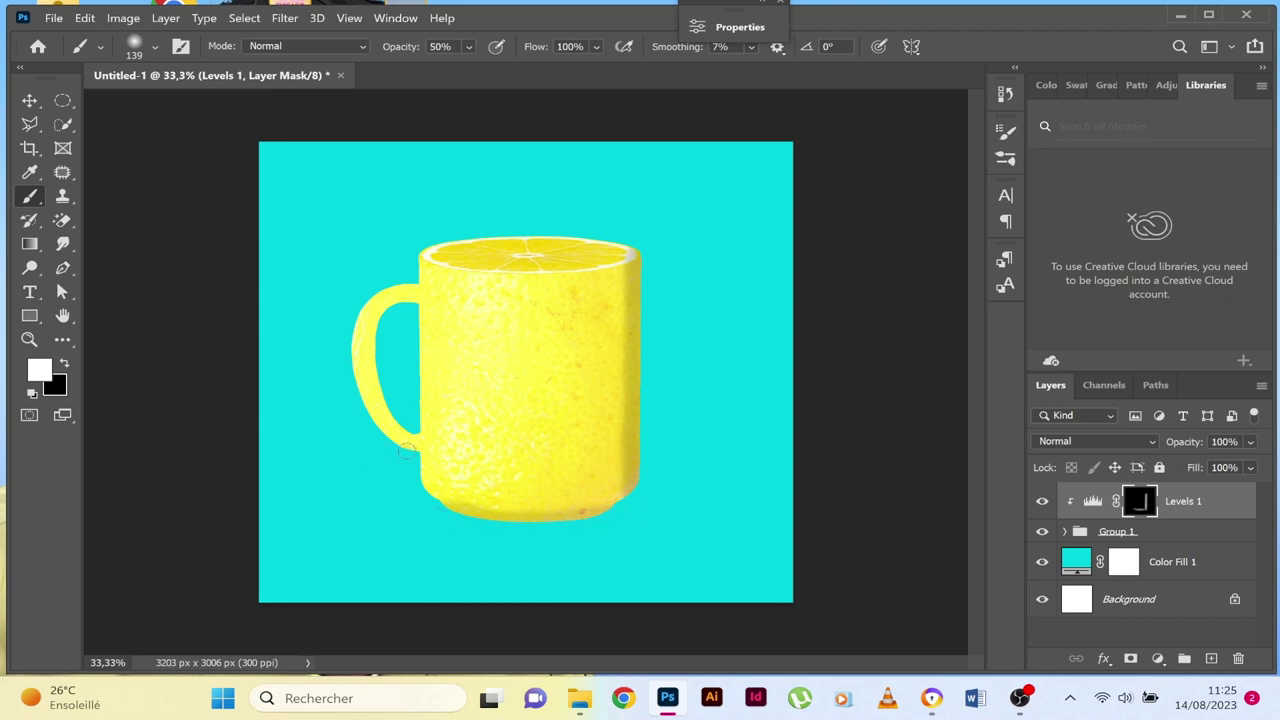
# Shade the handle's edge and the mug's left side up toward the rim.
pyautogui.moveTo(366, 415); pyautogui.dragTo(350, 330)
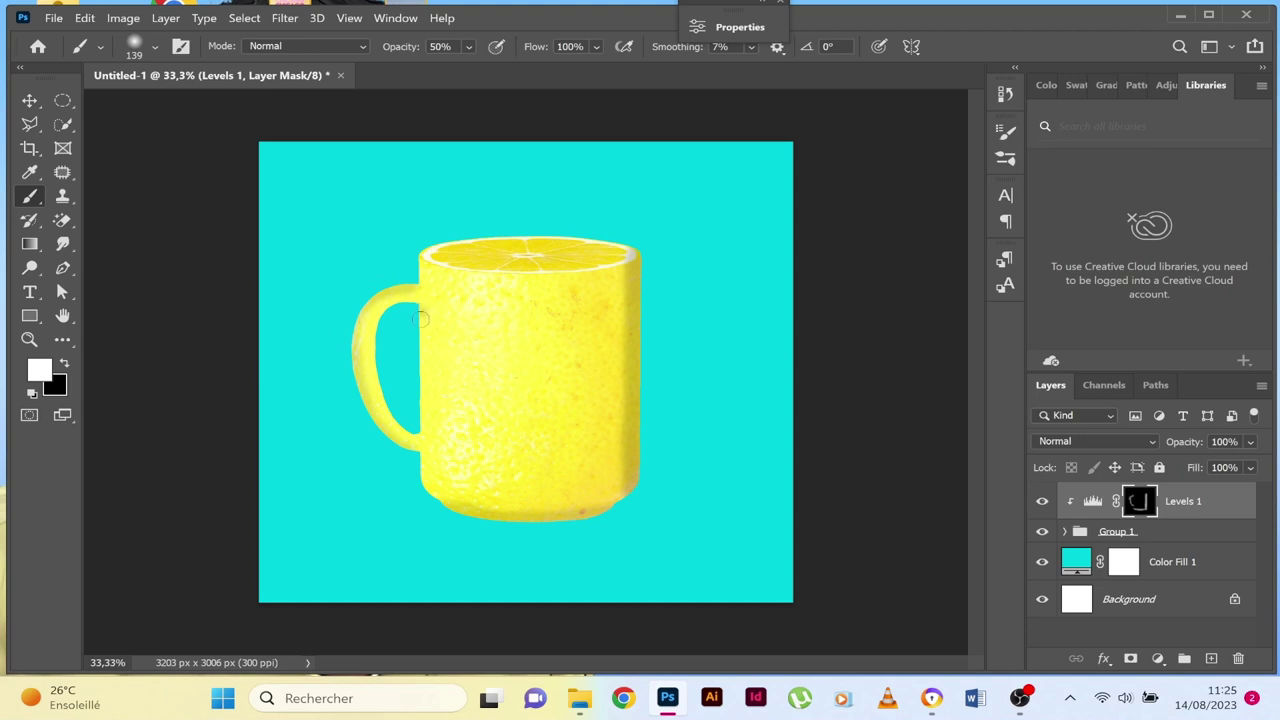
pyautogui.moveTo(421, 318); pyautogui.dragTo(425, 482)
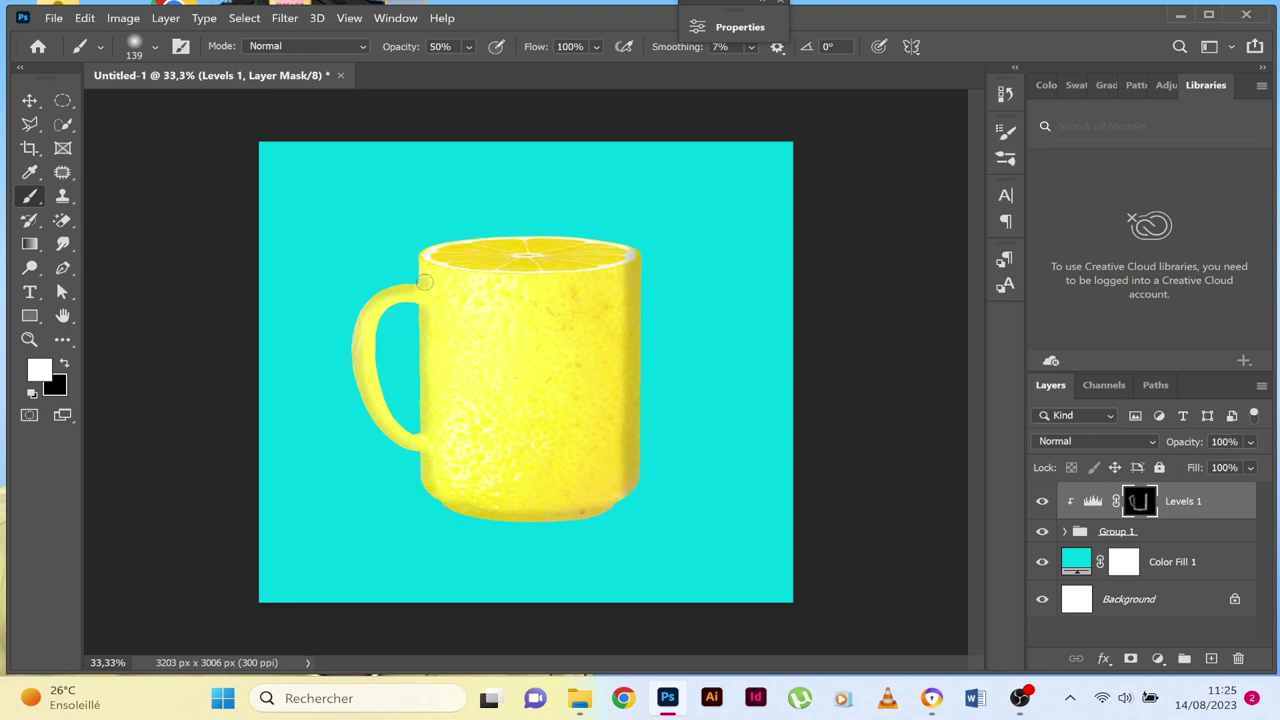
pyautogui.moveTo(425, 282); pyautogui.dragTo(423, 248)
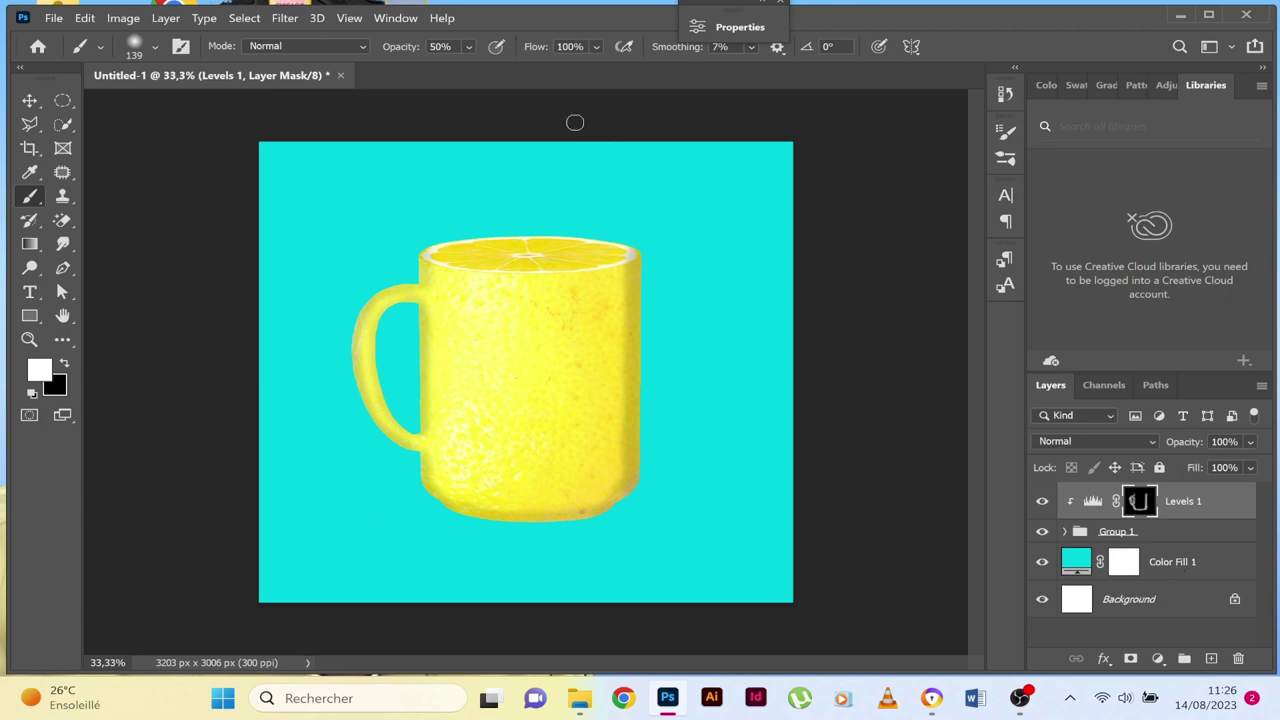
# Place the fresh lemon with leaves photo as an embedded image.
pyautogui.click(52, 18)
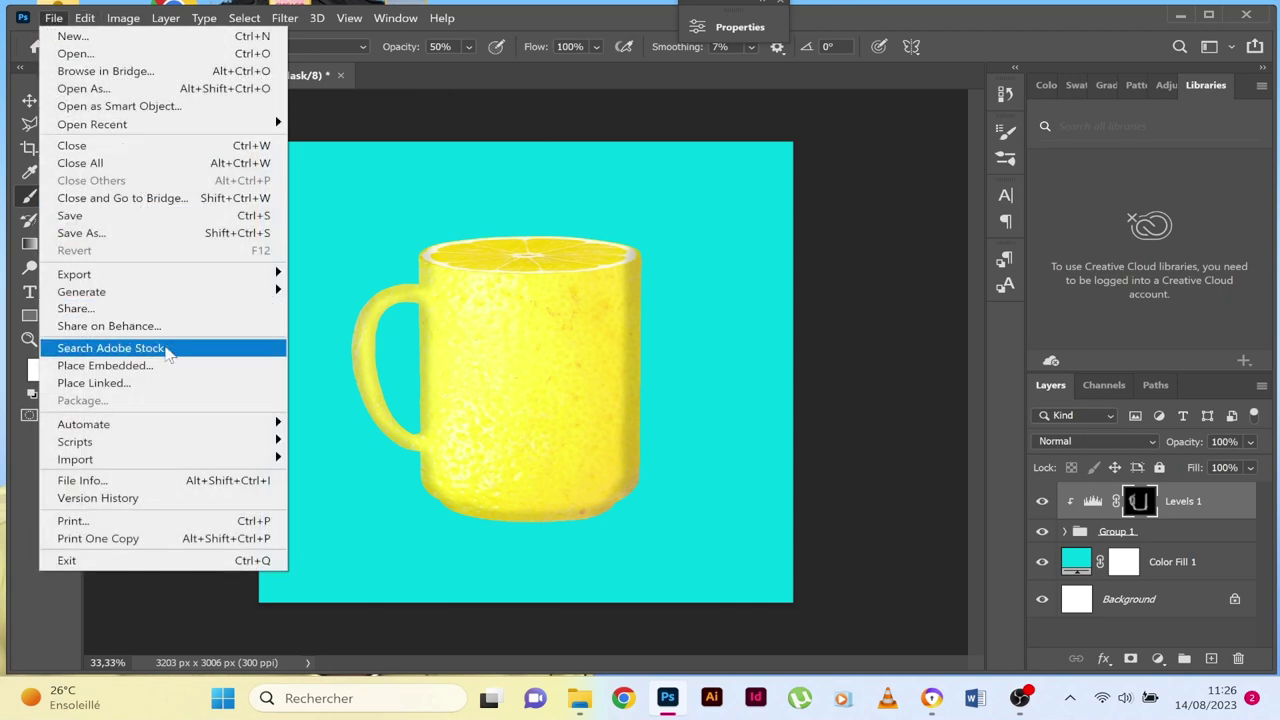
pyautogui.click(168, 370)
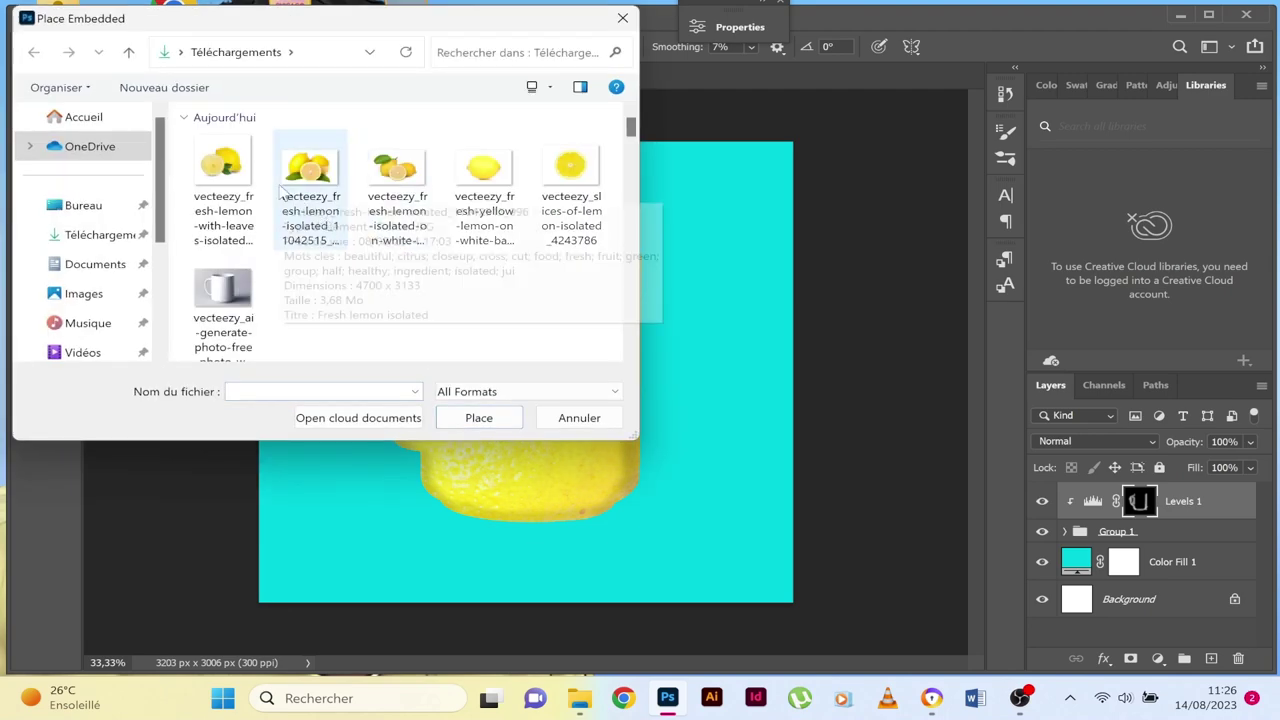
pyautogui.doubleClick(232, 172)
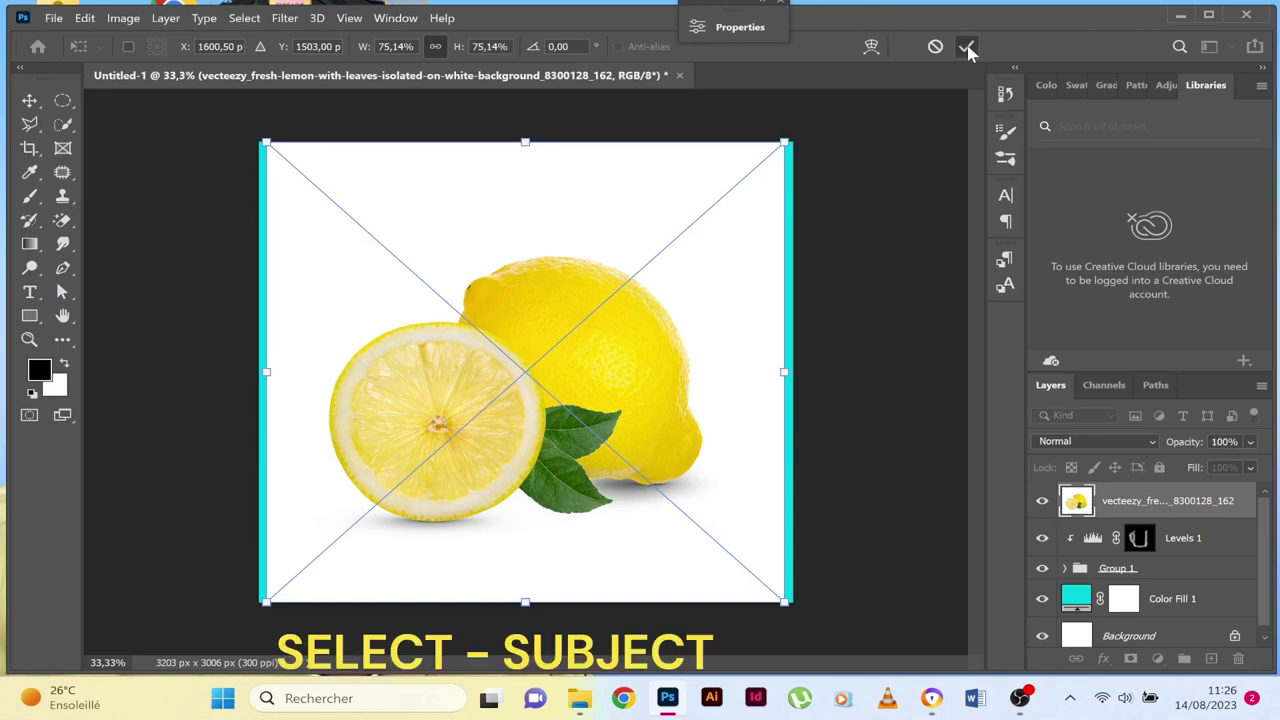
pyautogui.click(966, 46)
pyautogui.press('b')
# Select the lemons as subject, copy them to Layer 4, and delete the original photo layer.
pyautogui.click(244, 18)
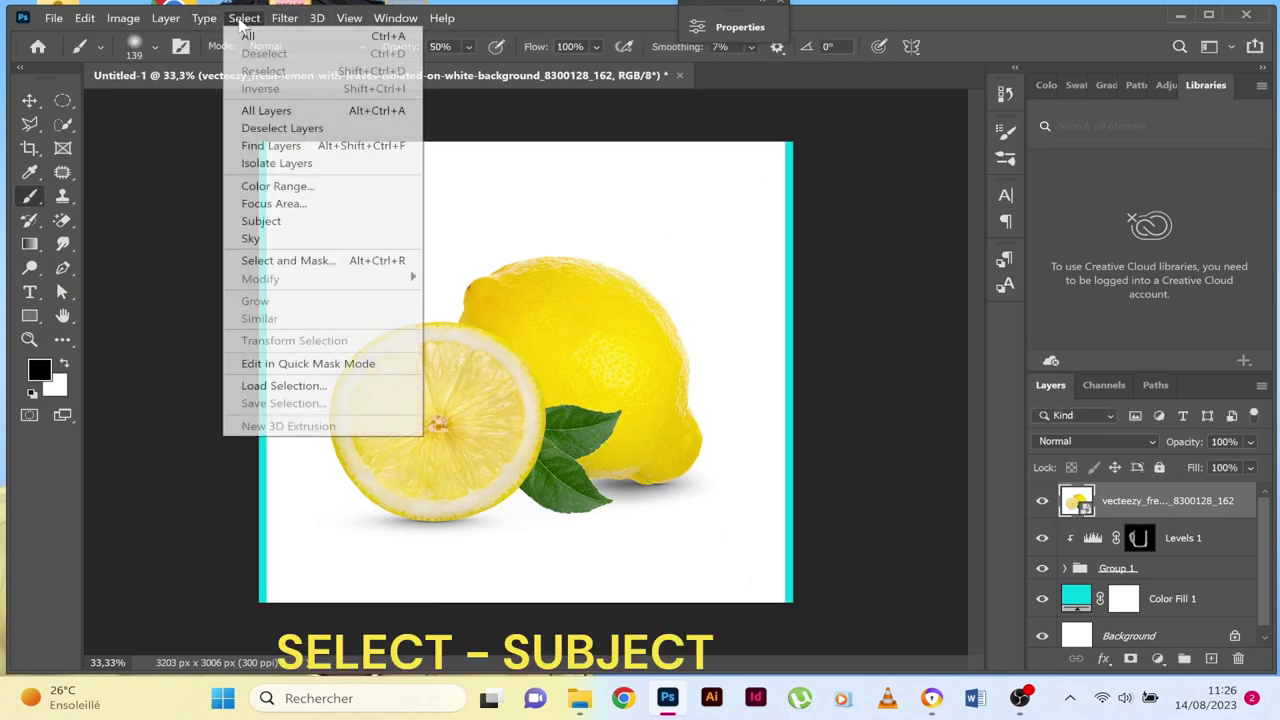
pyautogui.click(312, 222)
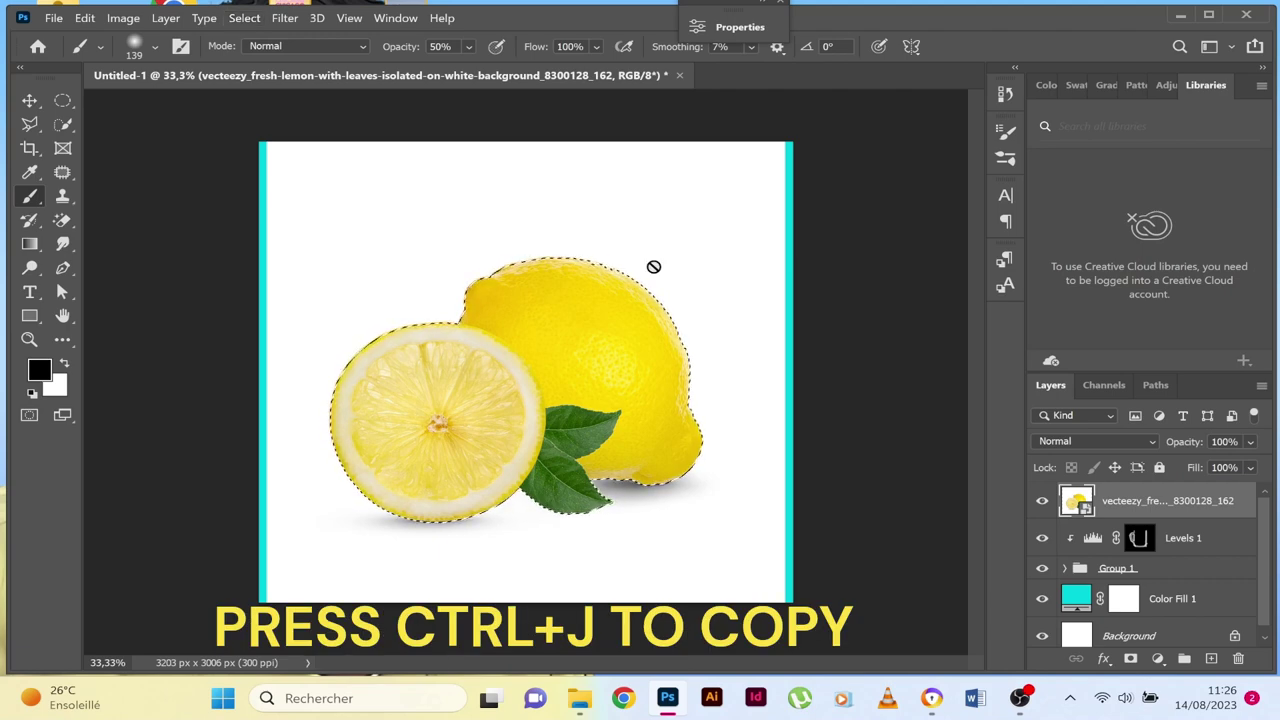
pyautogui.hotkey('ctrl', 'j')
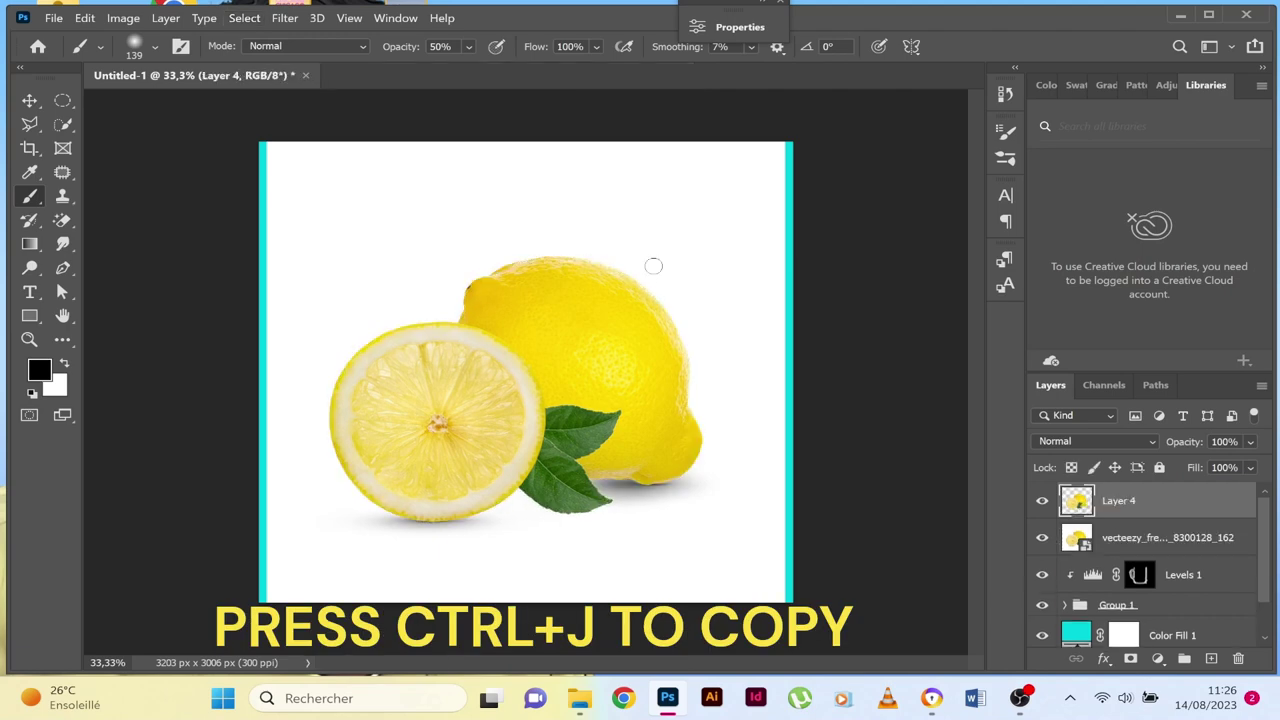
pyautogui.click(1150, 537)
pyautogui.click(1238, 658)
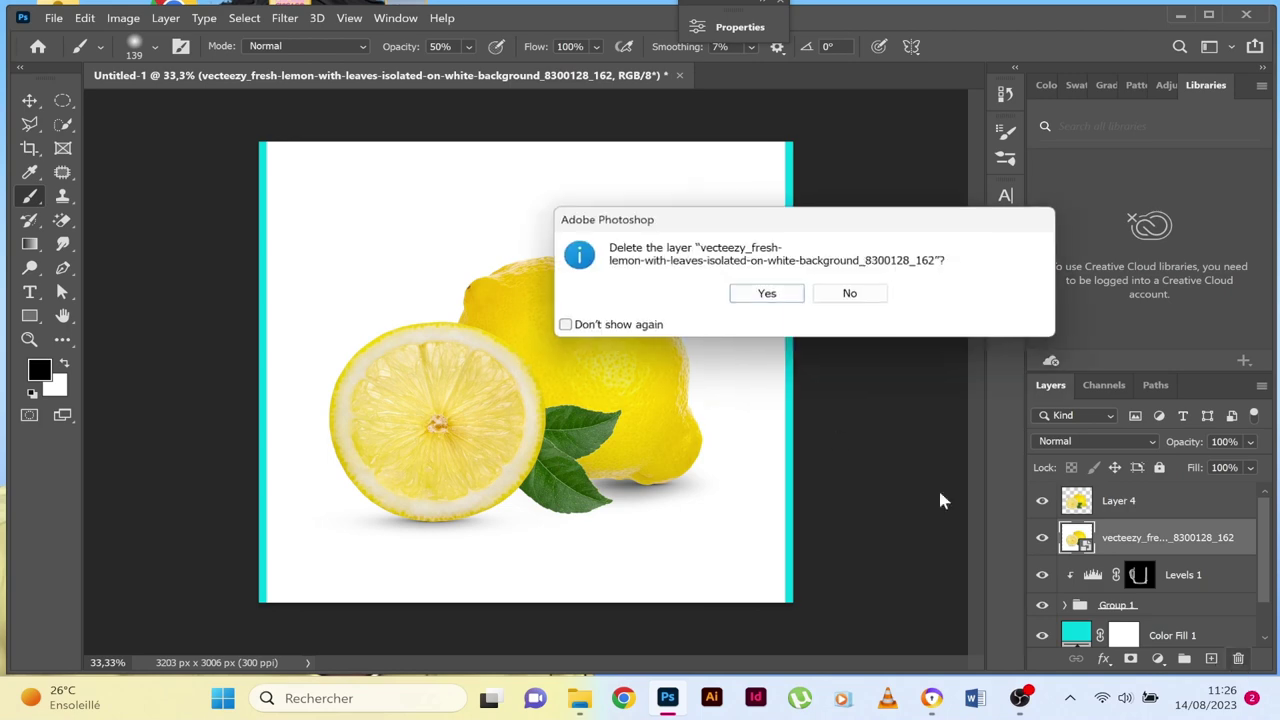
pyautogui.click(785, 295)
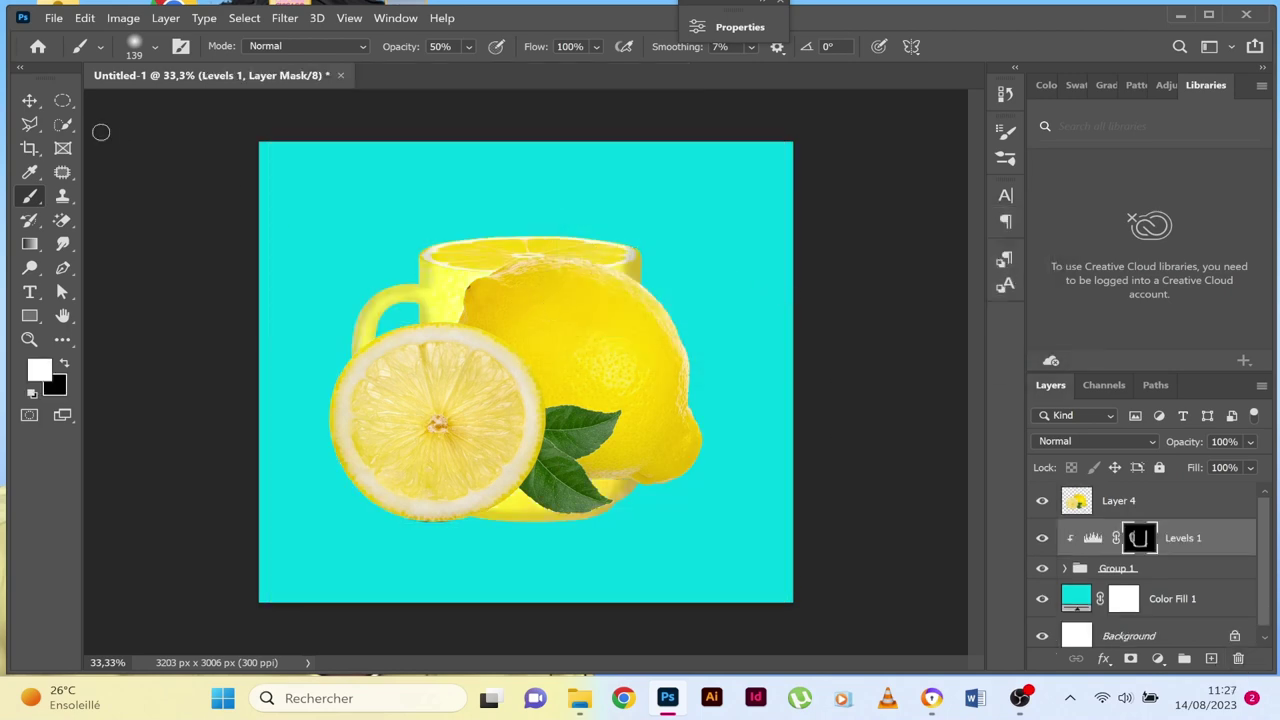
# Scale Layer 4's lemons to about 48% and place them at the mug's lower right.
pyautogui.click(36, 100)
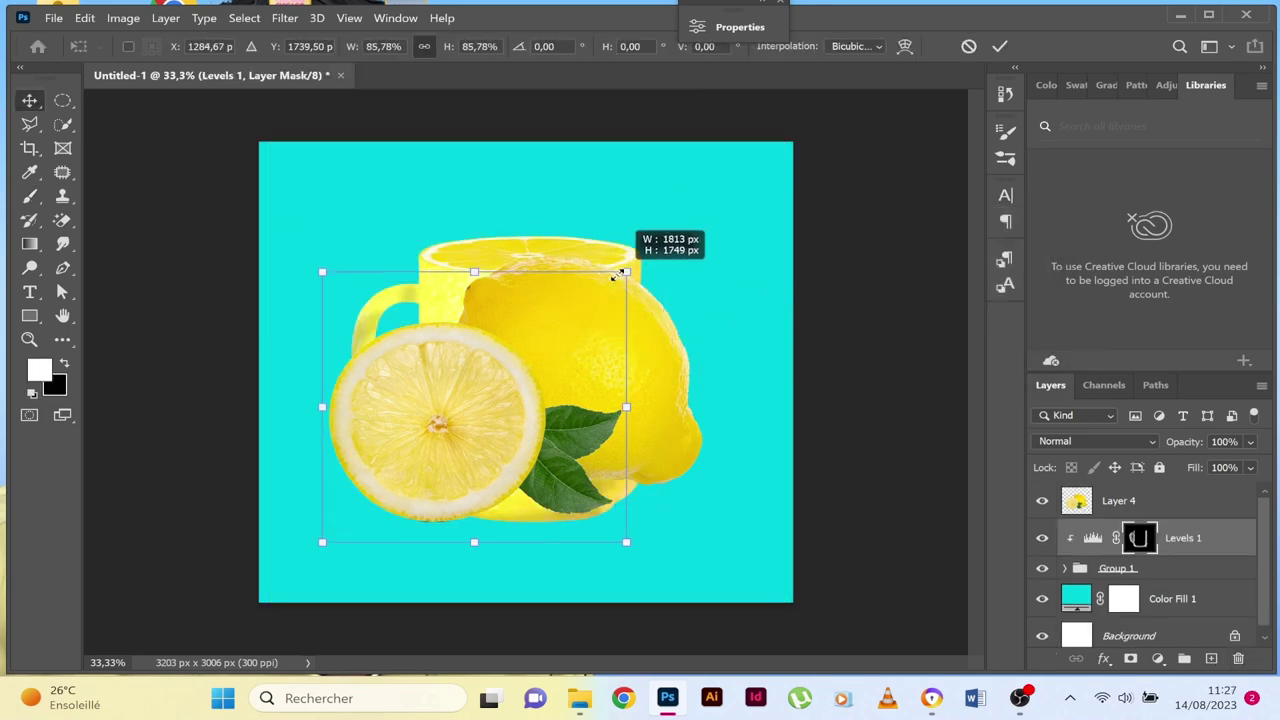
pyautogui.moveTo(669, 228); pyautogui.dragTo(606, 288)
pyautogui.hotkey('ctrl', 'z')
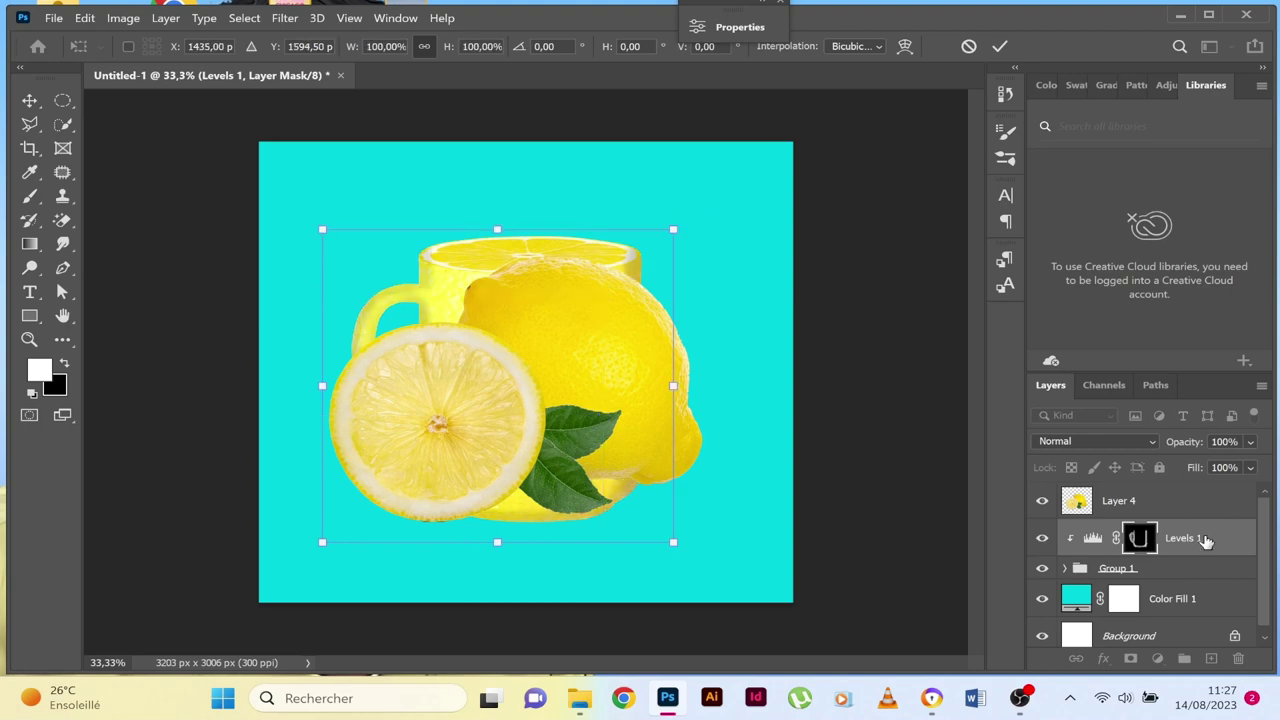
pyautogui.click(1086, 504)
pyautogui.moveTo(705, 270)
pyautogui.mouseDown()
pyautogui.moveTo(522, 412)
pyautogui.moveTo(676, 455)
pyautogui.mouseUp()
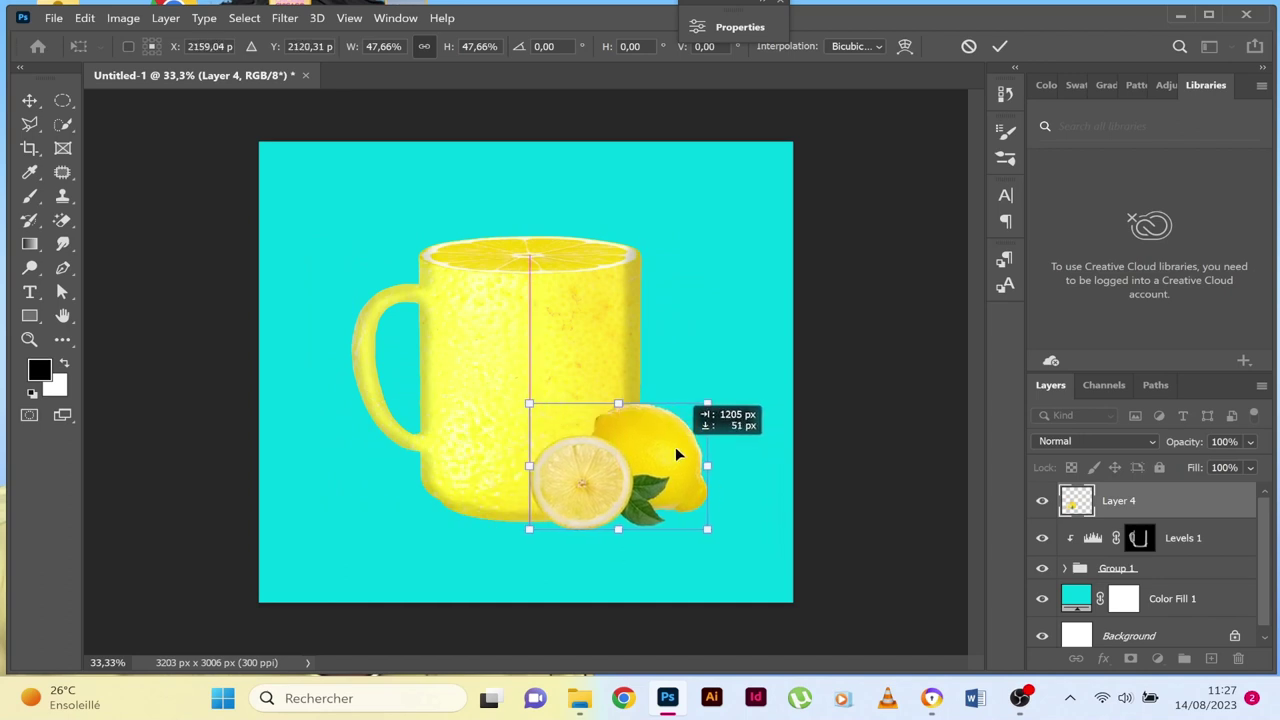
pyautogui.click(1000, 48)
pyautogui.click(893, 287)
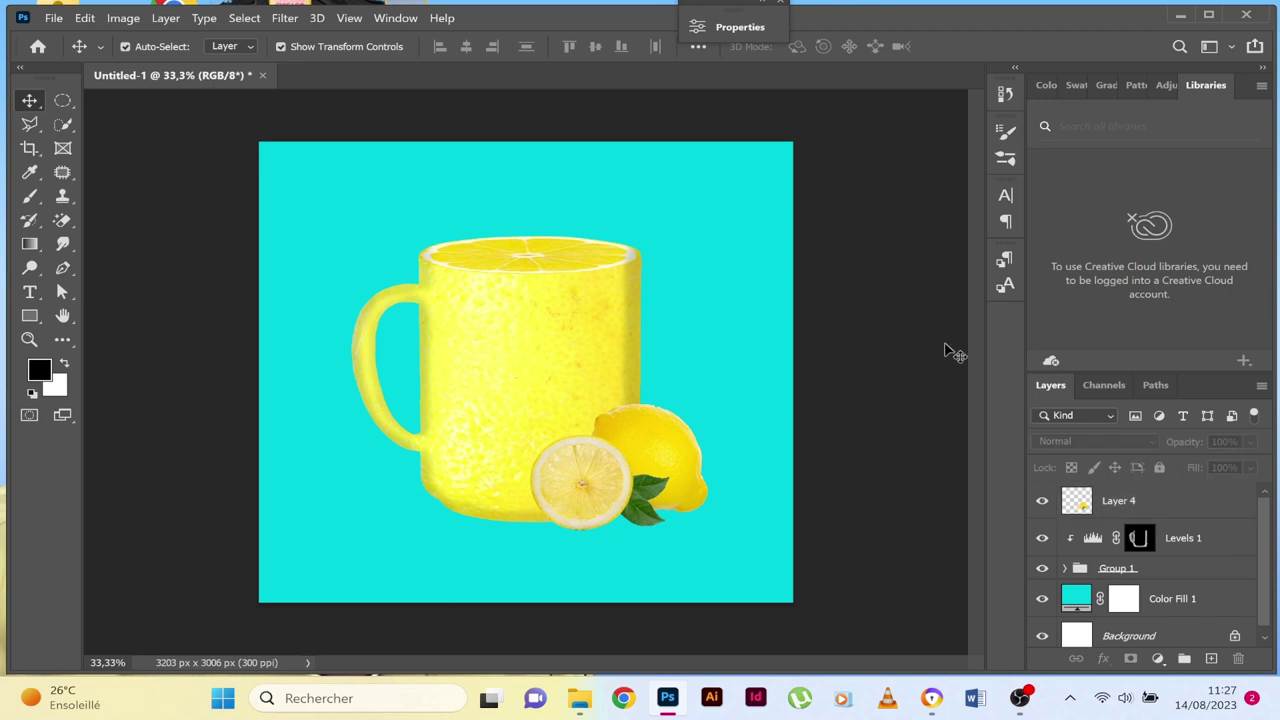
# Add a new empty layer and set up a large flattened soft round brush.
pyautogui.click(1211, 661)
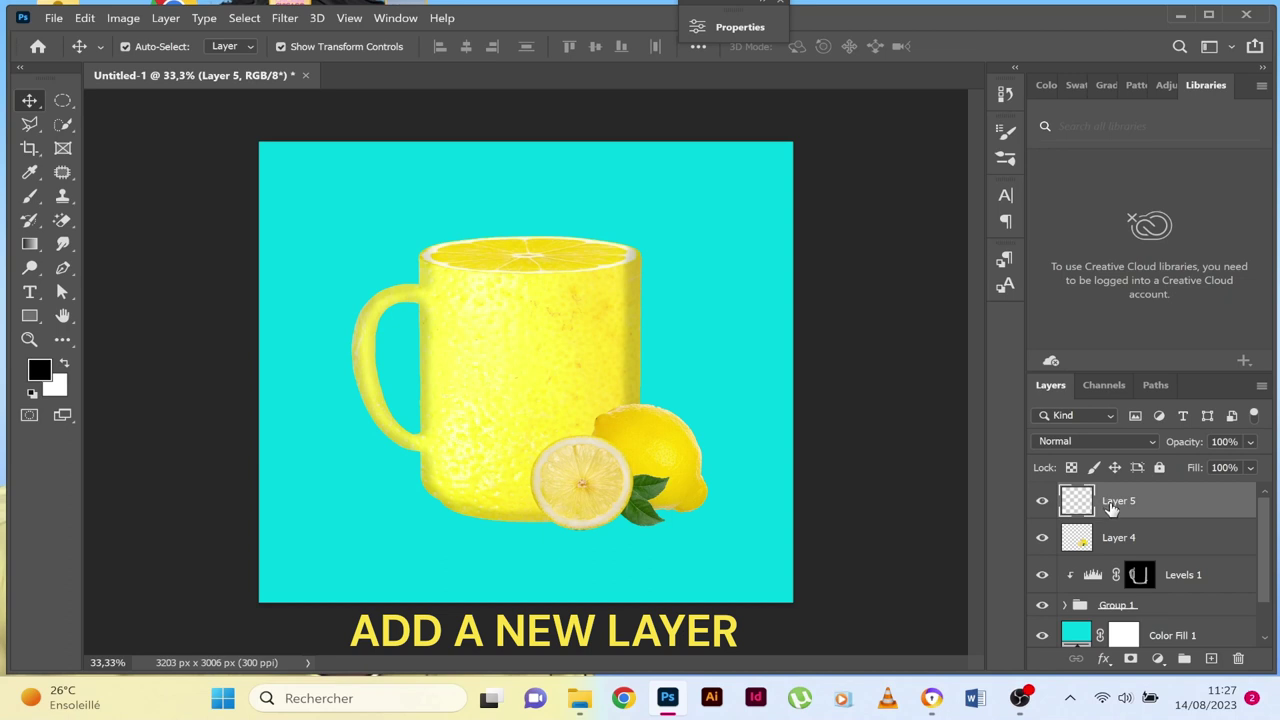
pyautogui.click(30, 197)
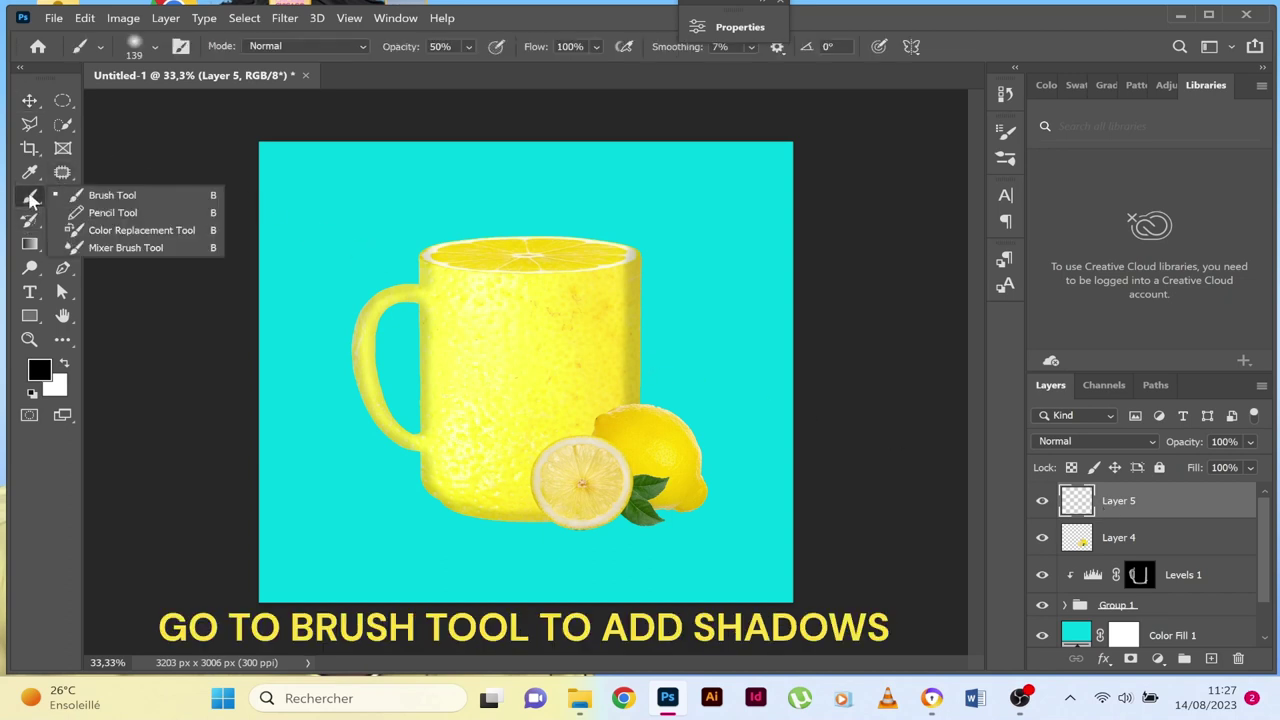
pyautogui.click(80, 195)
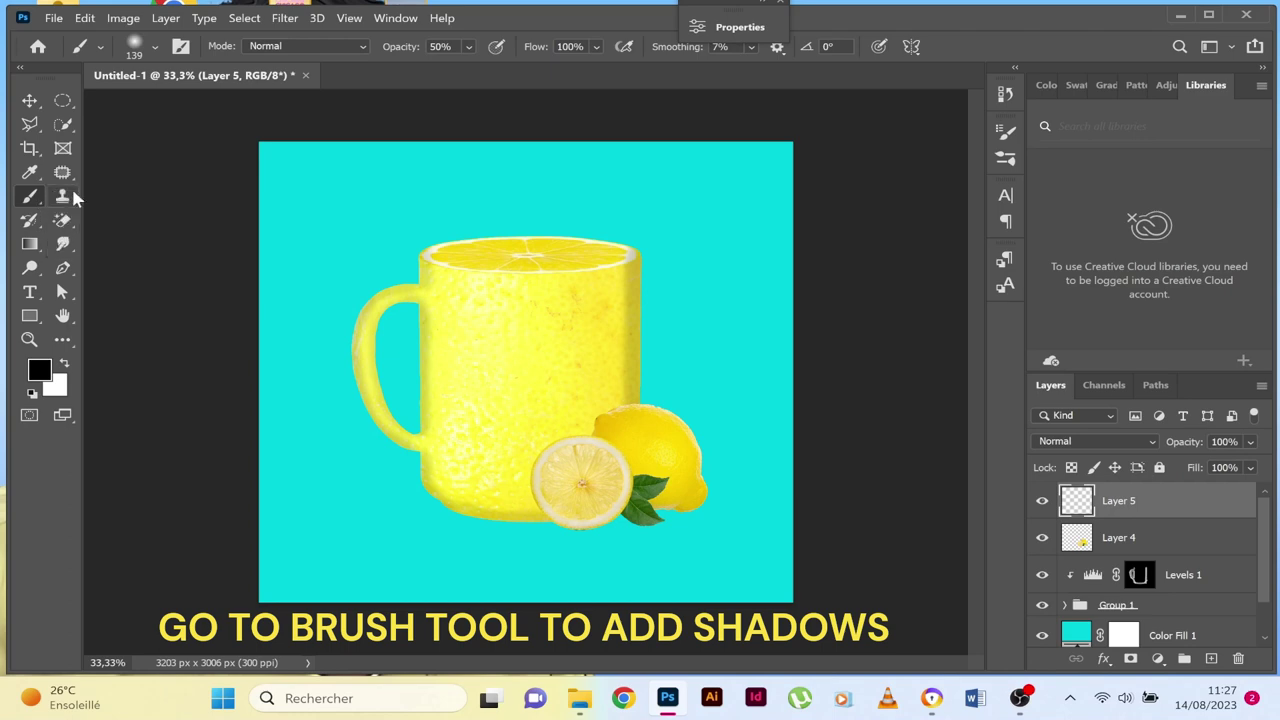
pyautogui.click(150, 47)
pyautogui.moveTo(76, 140); pyautogui.dragTo(71, 113)
pyautogui.moveTo(198, 106); pyautogui.dragTo(229, 110)
pyautogui.click(538, 92)
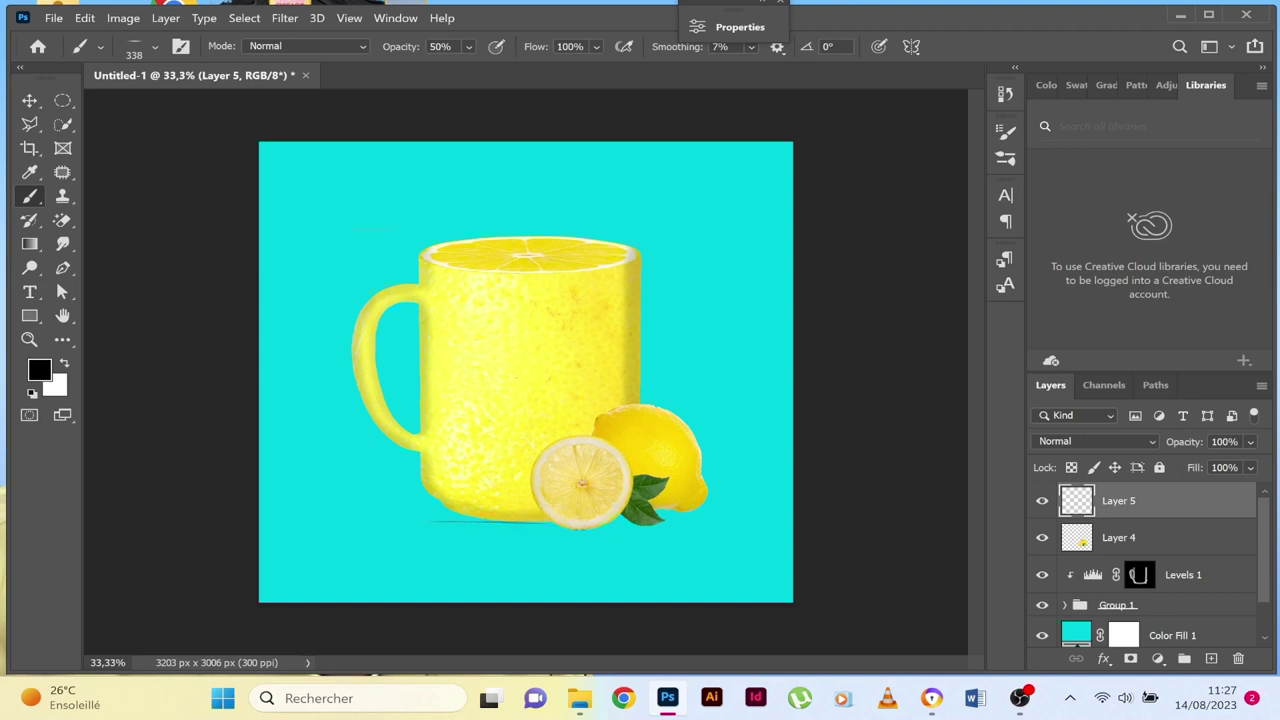
pyautogui.click(156, 48)
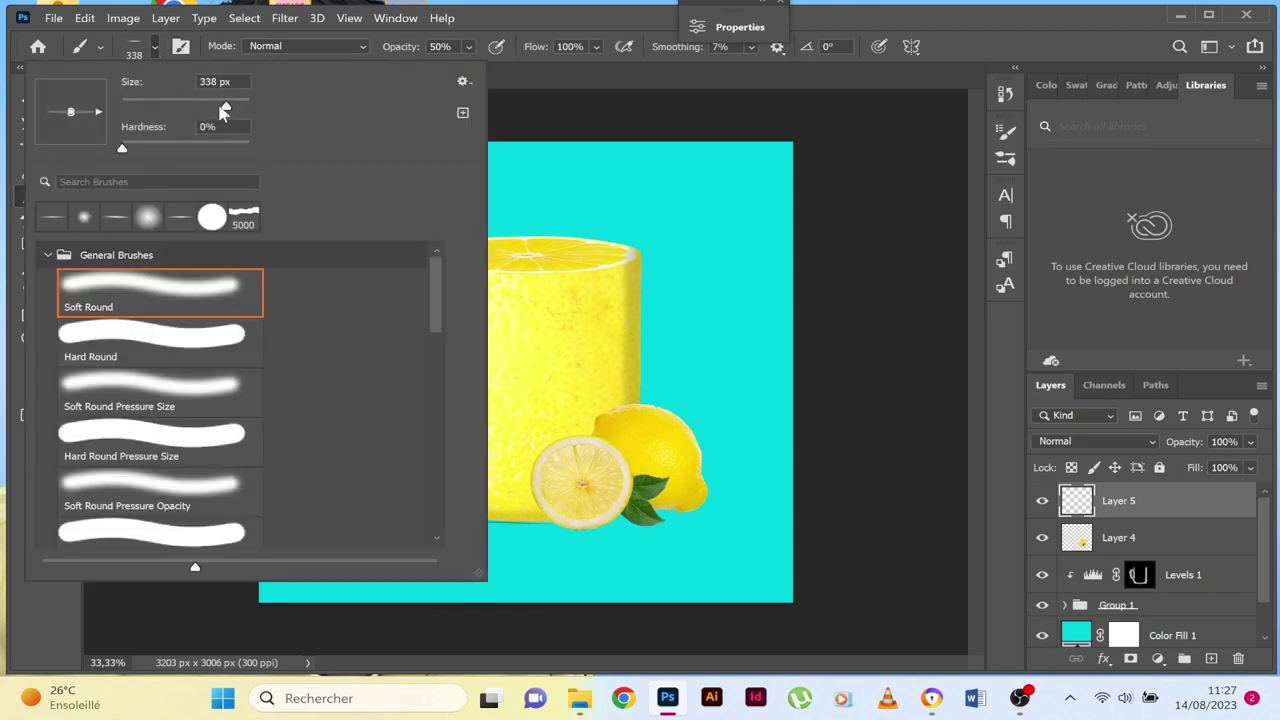
pyautogui.moveTo(224, 110); pyautogui.dragTo(235, 108)
pyautogui.click(597, 124)
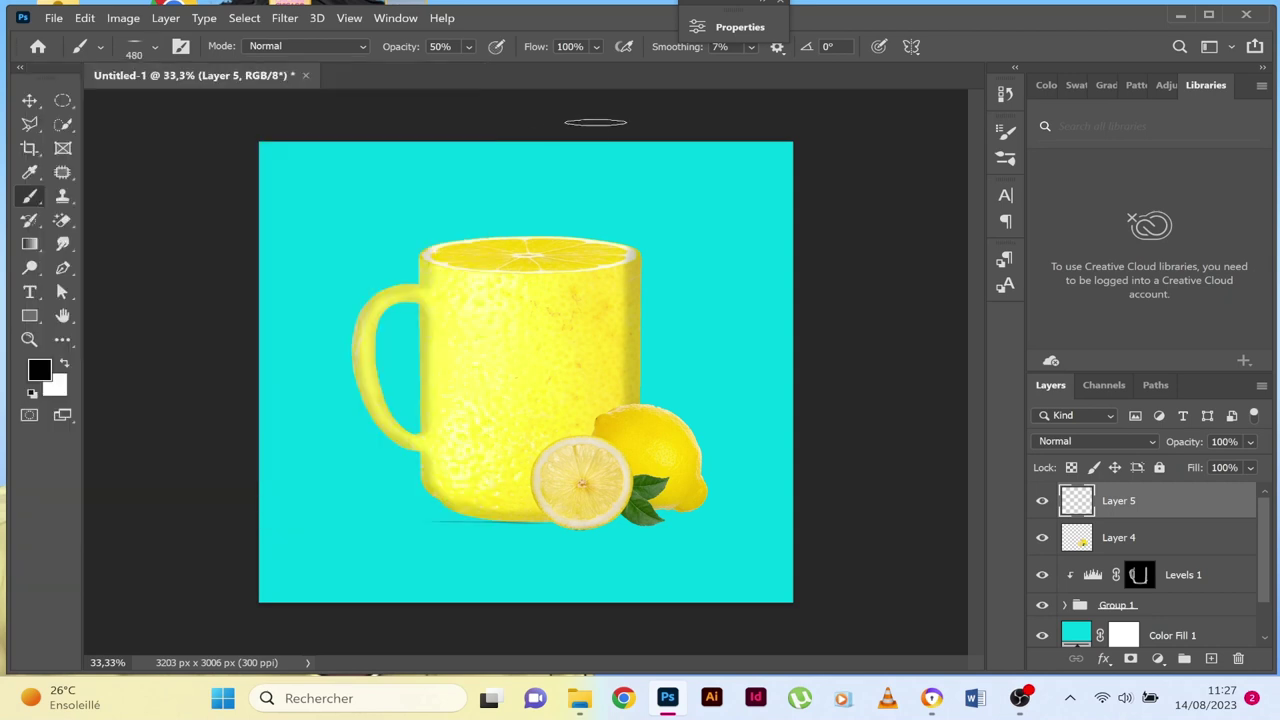
# Paint soft dark shadows under the mug base, the lemon slice and the whole lemon.
pyautogui.click(463, 524)
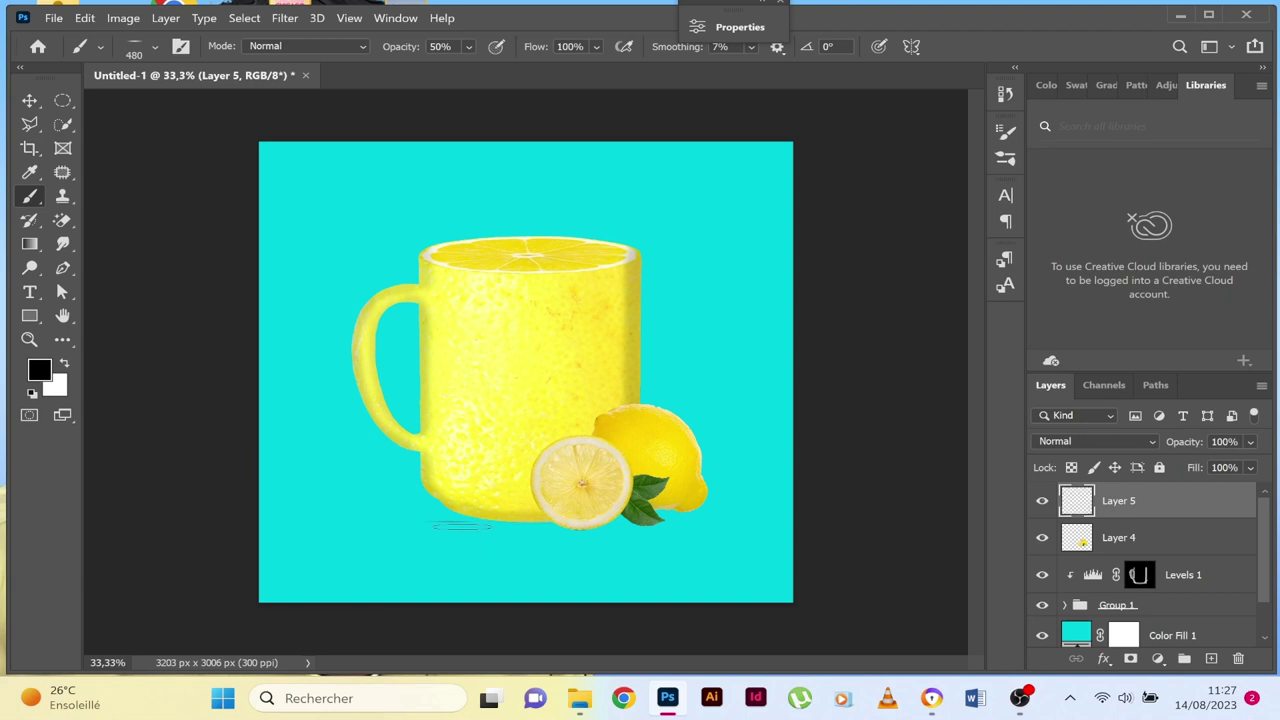
pyautogui.click(460, 526)
pyautogui.click(500, 527)
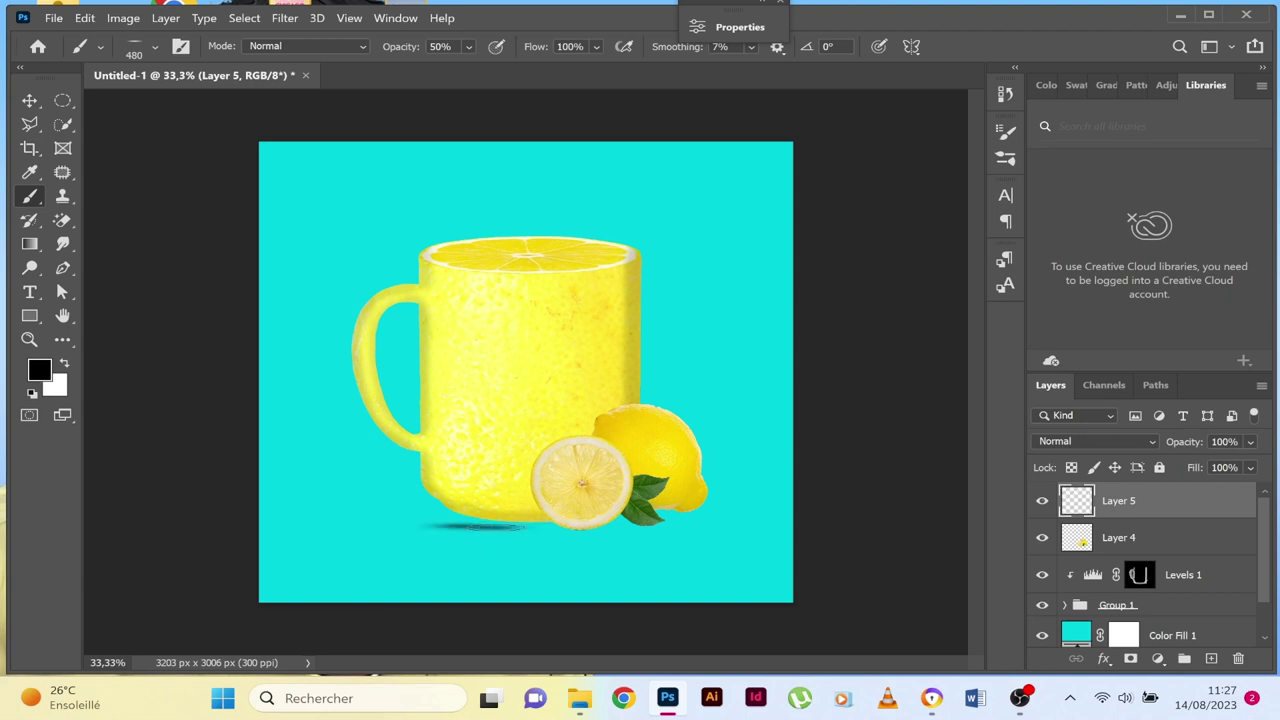
pyautogui.moveTo(533, 526); pyautogui.dragTo(600, 527)
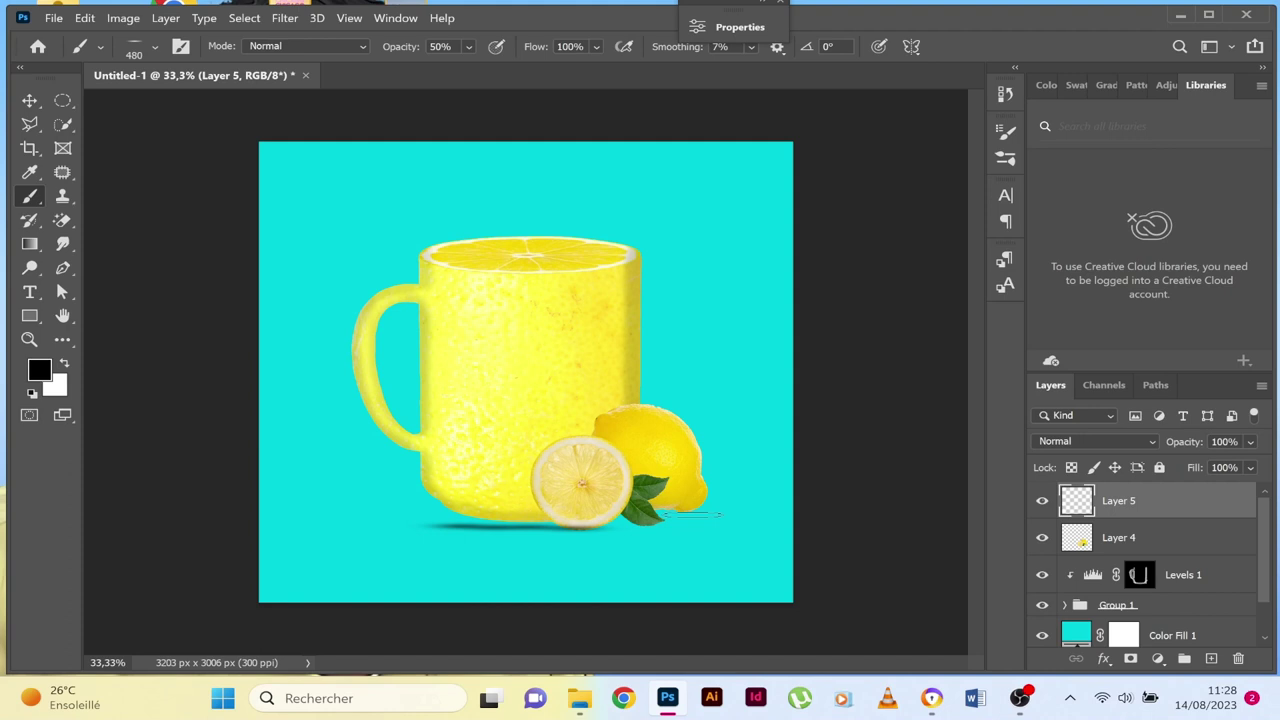
pyautogui.moveTo(688, 514); pyautogui.dragTo(720, 515)
# Delete the cyan Color Fill 1 layer.
pyautogui.click(30, 102)
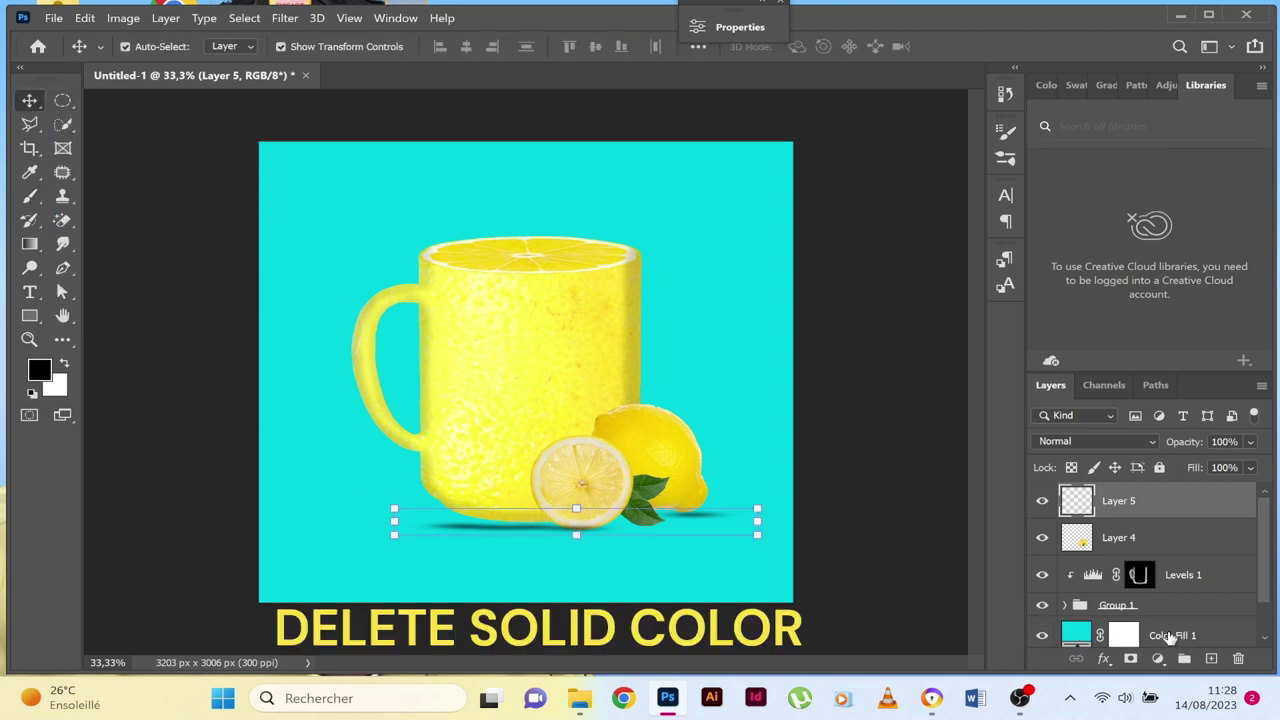
pyautogui.click(1085, 638)
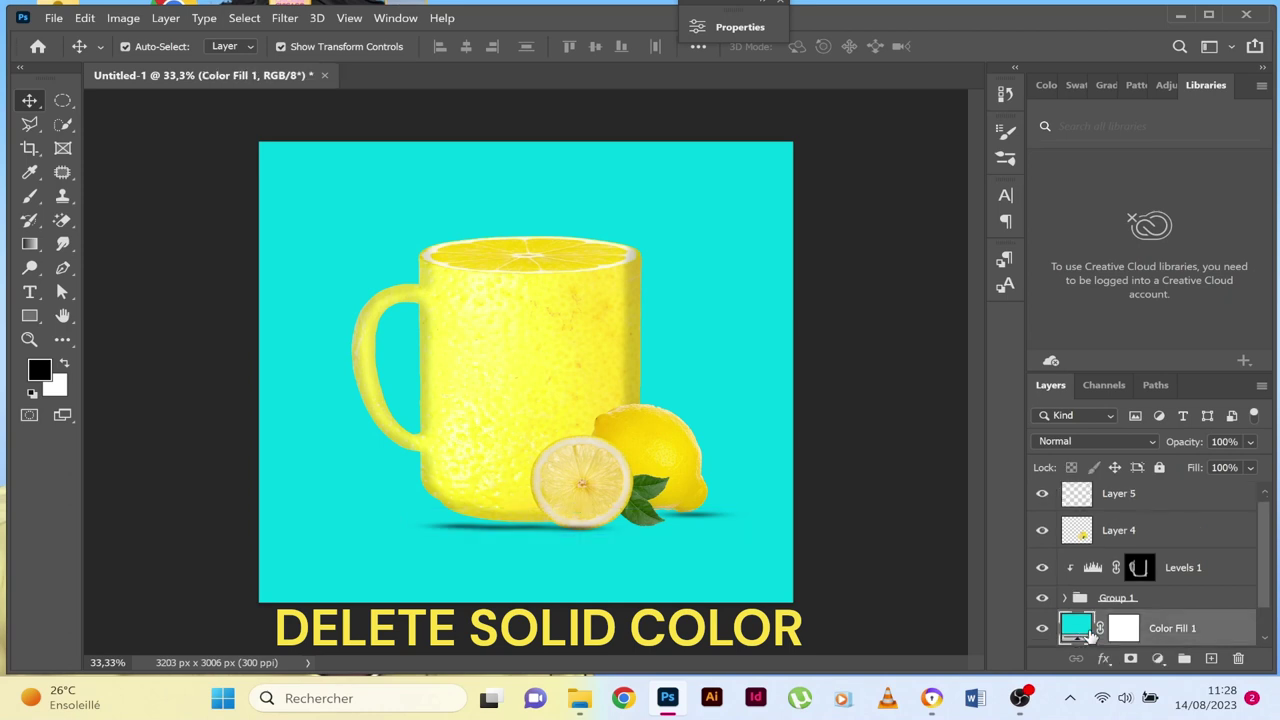
pyautogui.click(1240, 659)
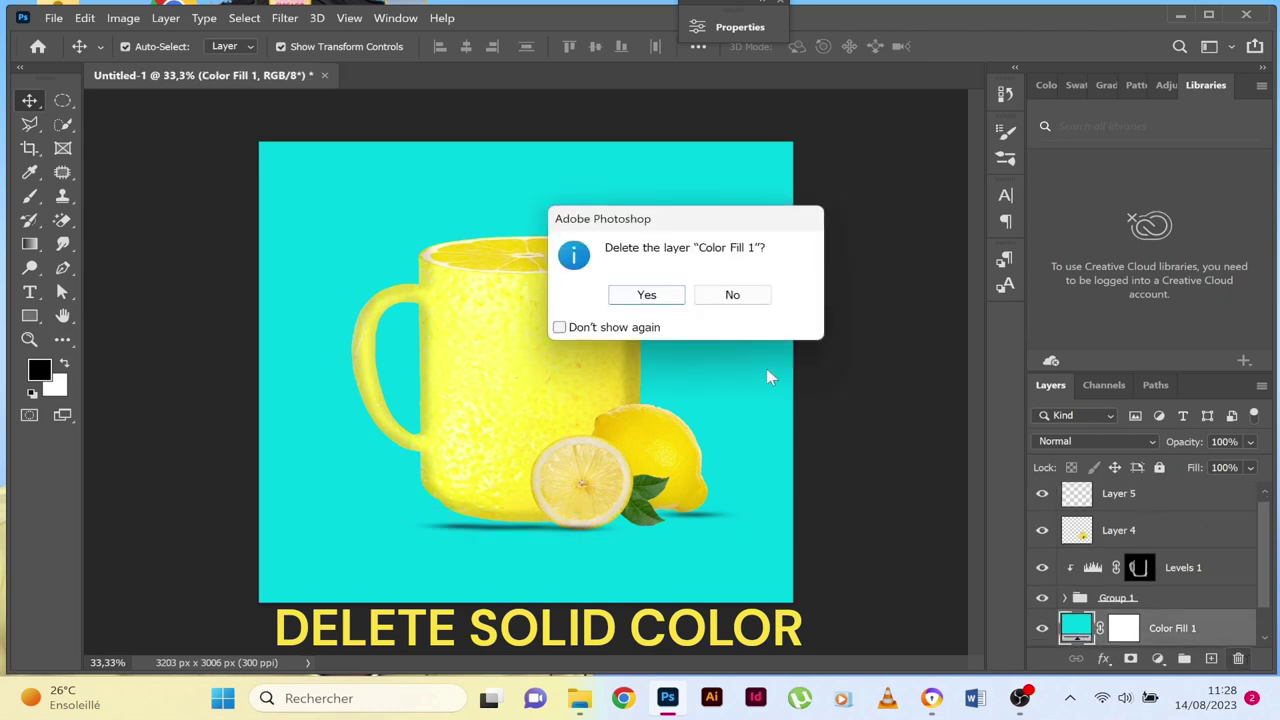
pyautogui.click(649, 293)
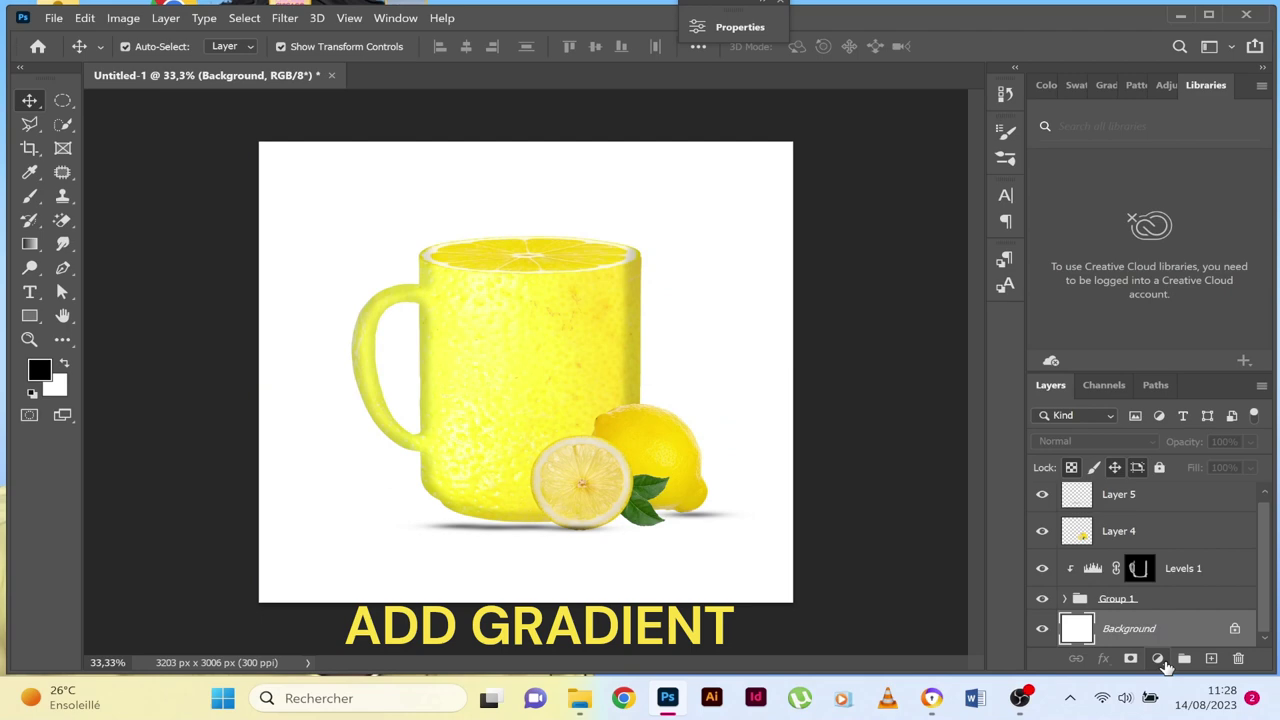
# Add a black-to-white Gradient Fill 1 layer from the Basics presets, then reopen its settings.
pyautogui.click(1158, 660)
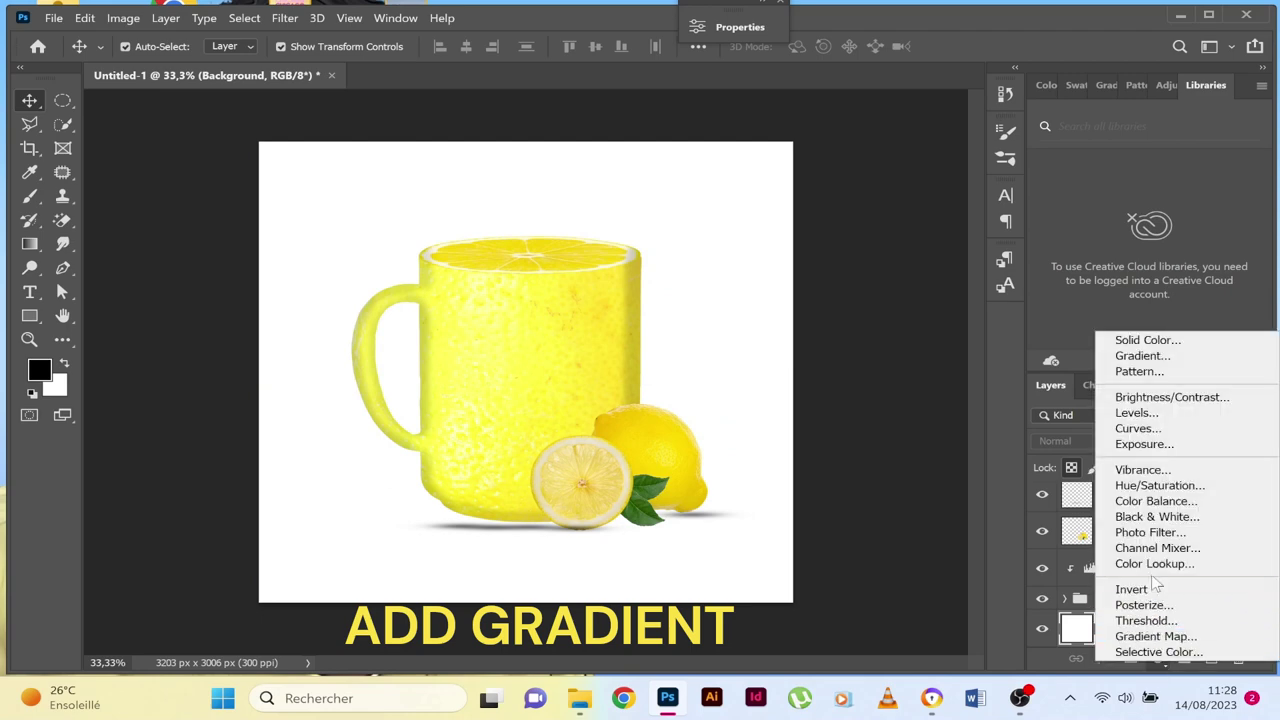
pyautogui.click(1140, 356)
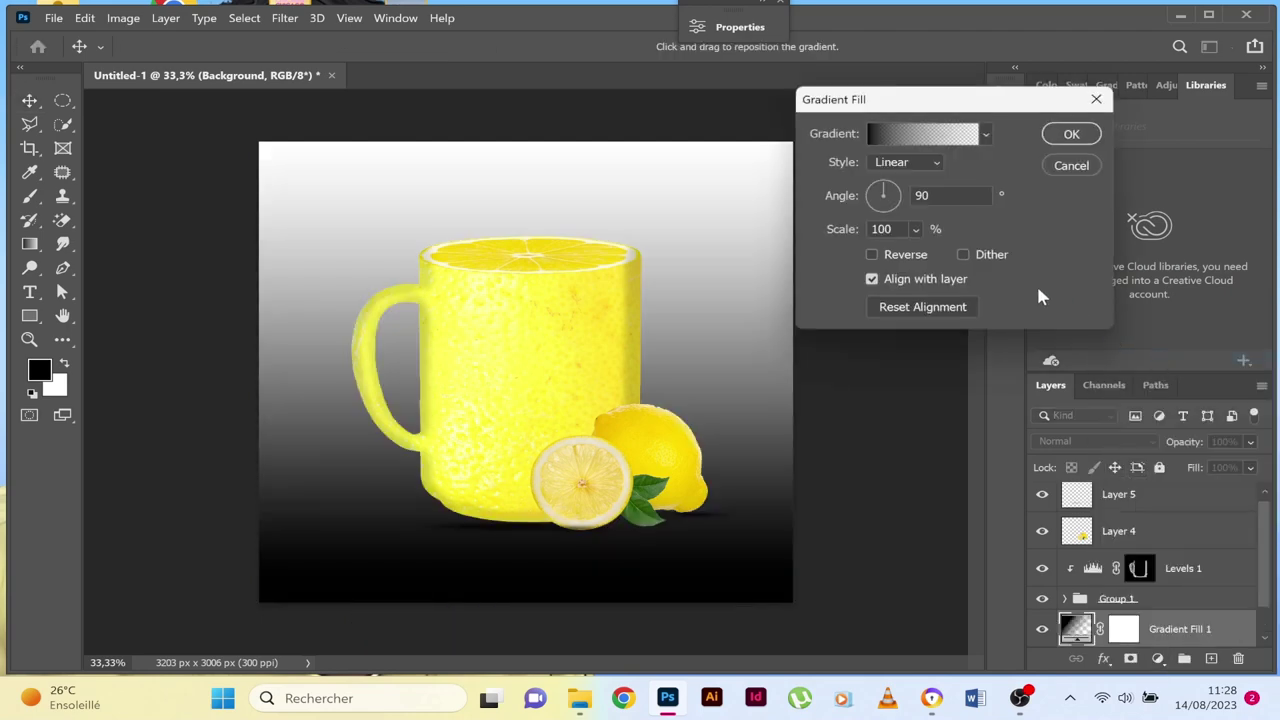
pyautogui.click(985, 134)
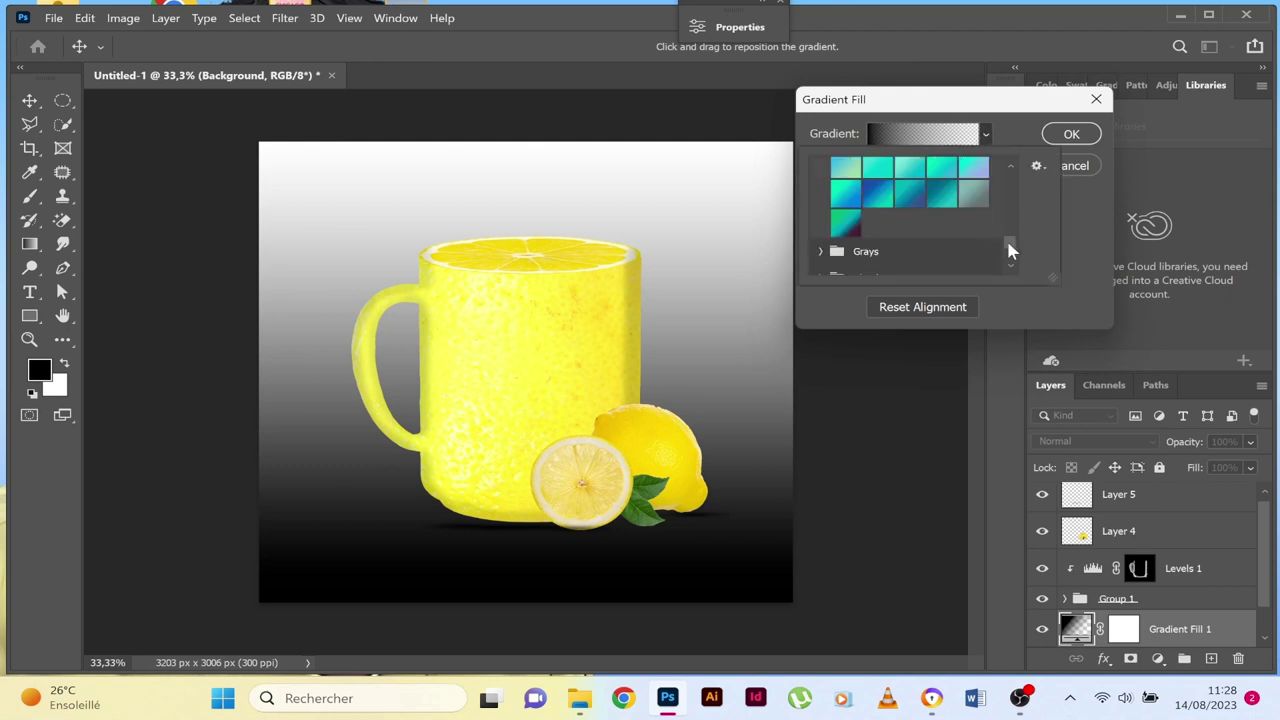
pyautogui.moveTo(1009, 250); pyautogui.dragTo(968, 150)
pyautogui.click(822, 170)
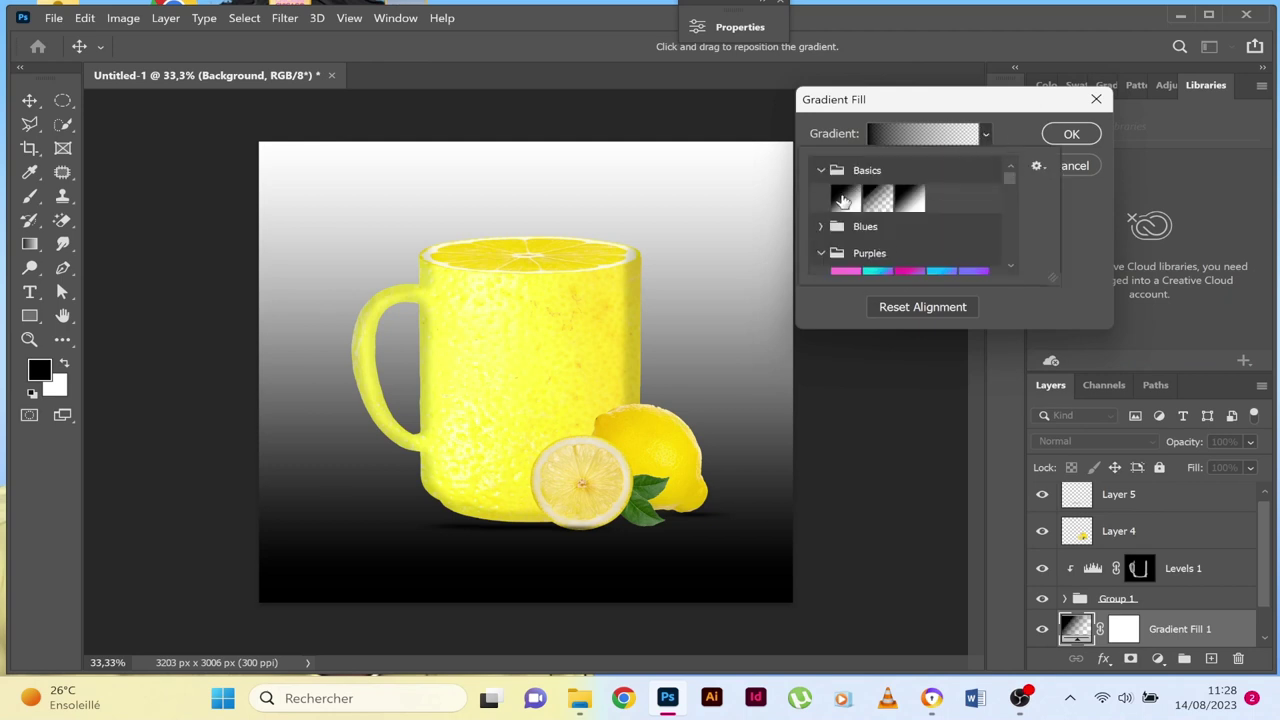
pyautogui.click(843, 200)
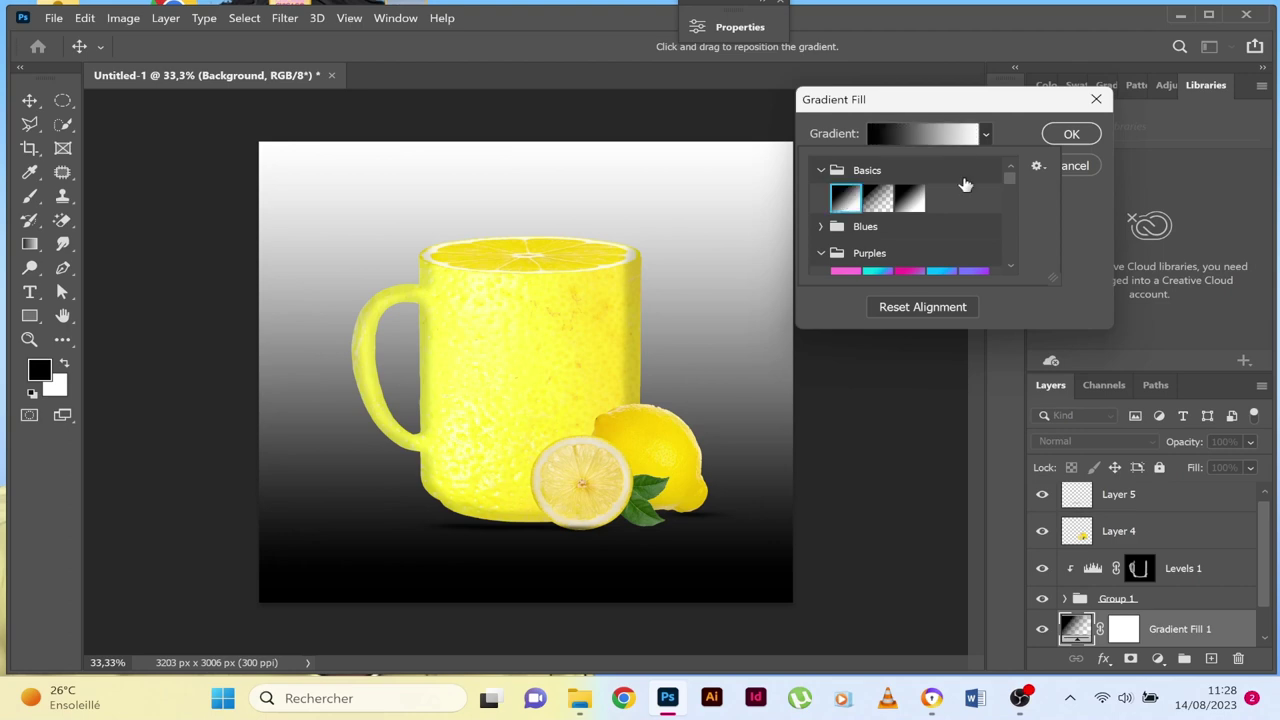
pyautogui.click(1072, 136)
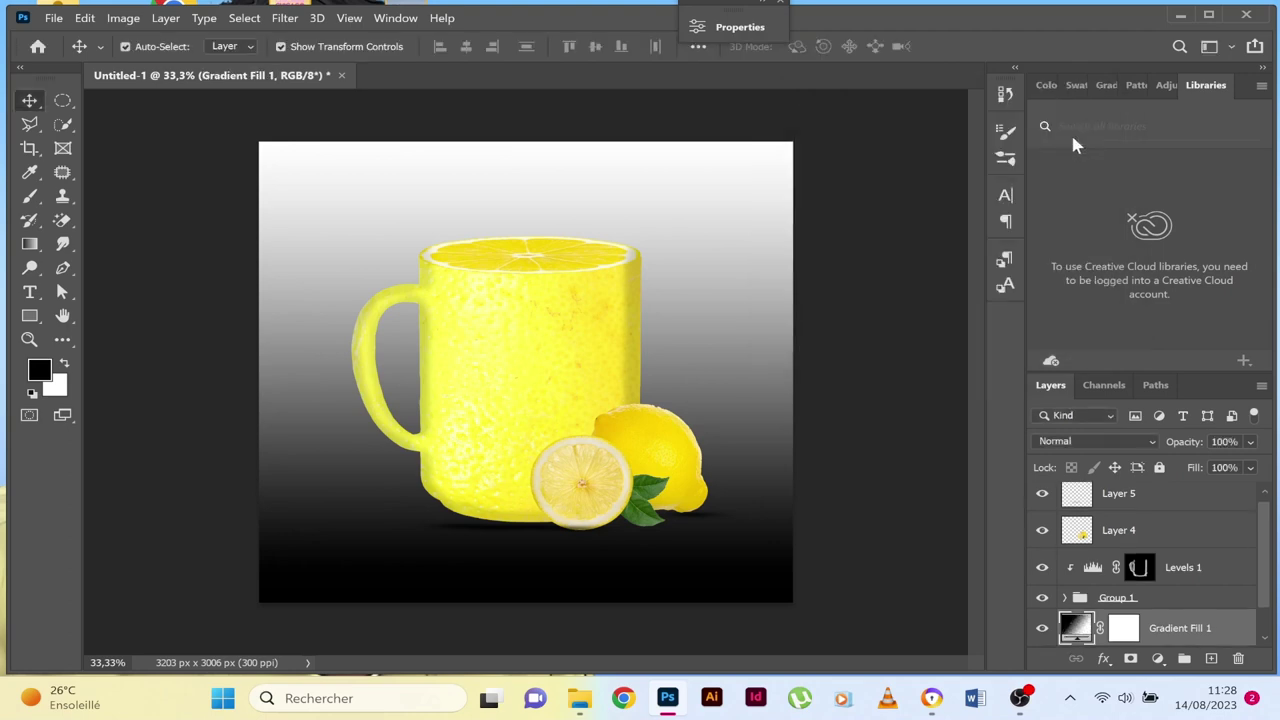
pyautogui.click(1042, 628)
pyautogui.doubleClick(1075, 630)
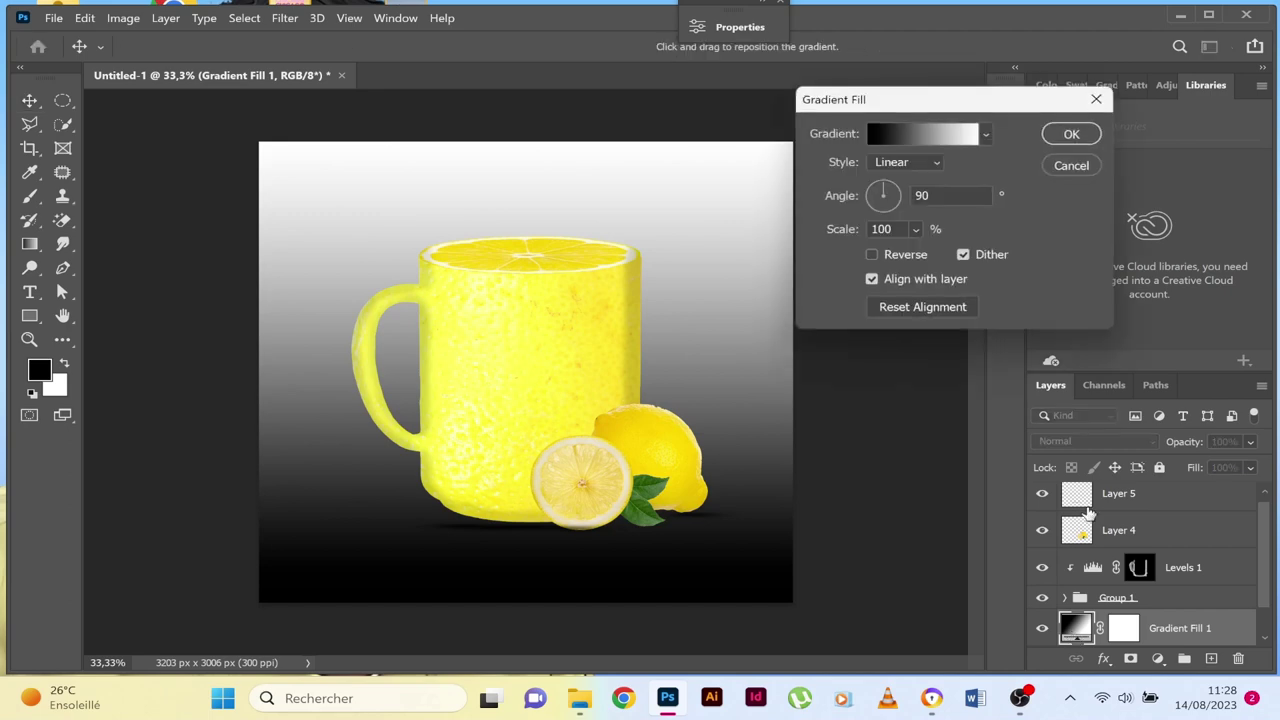
# Set the gradient's starting stop to a strong yellow sampled from the mug.
pyautogui.click(952, 131)
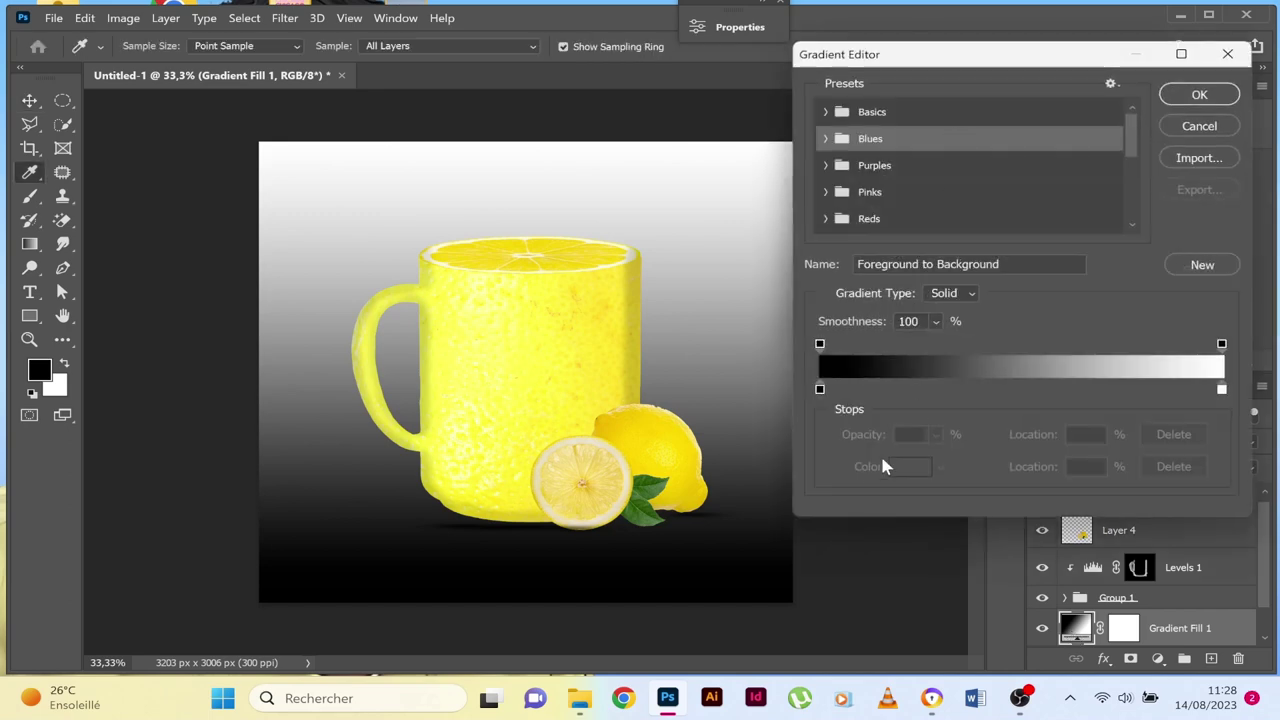
pyautogui.click(821, 390)
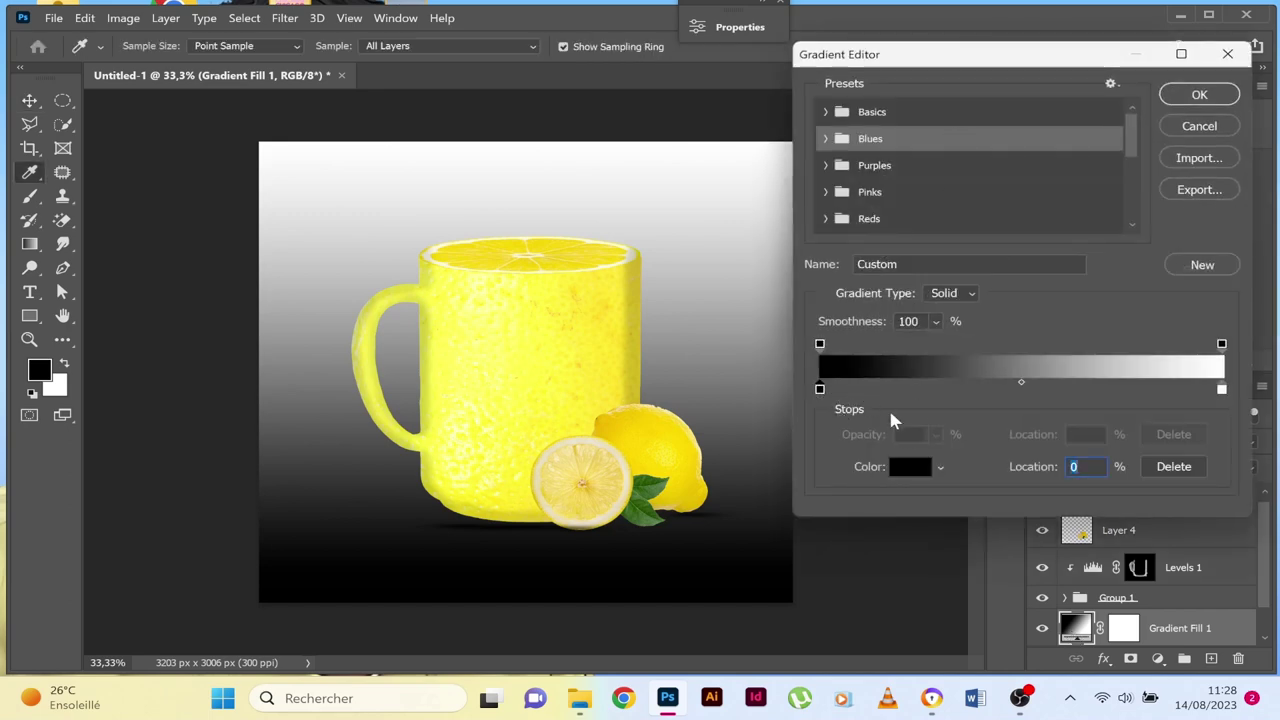
pyautogui.click(499, 361)
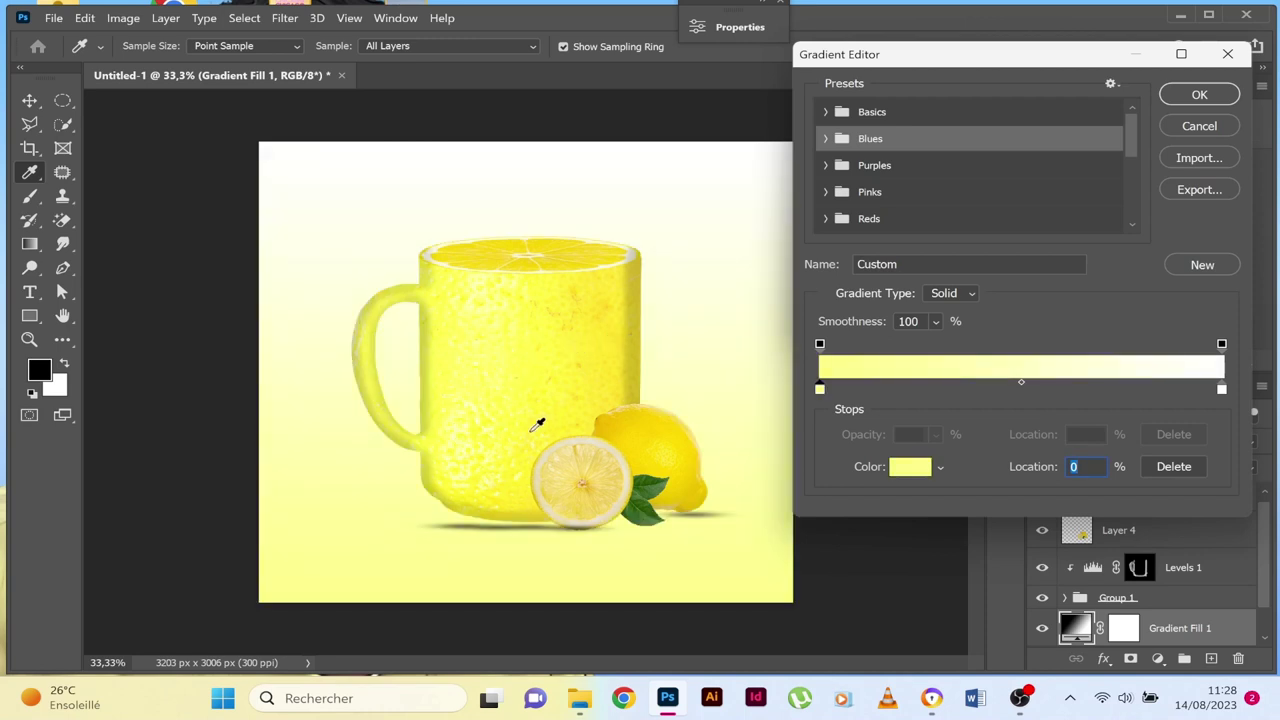
pyautogui.click(505, 446)
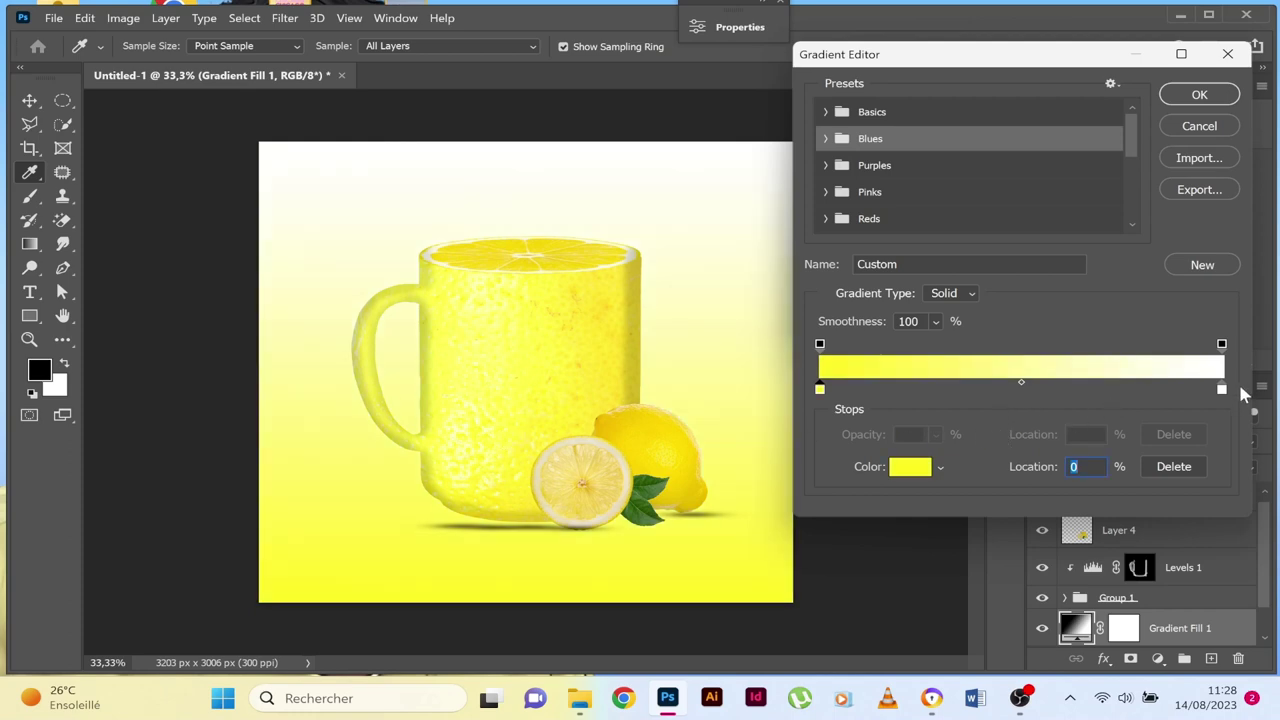
# Set the ending stop to a darker yellow sampled from the mug and apply the gradient.
pyautogui.click(1221, 389)
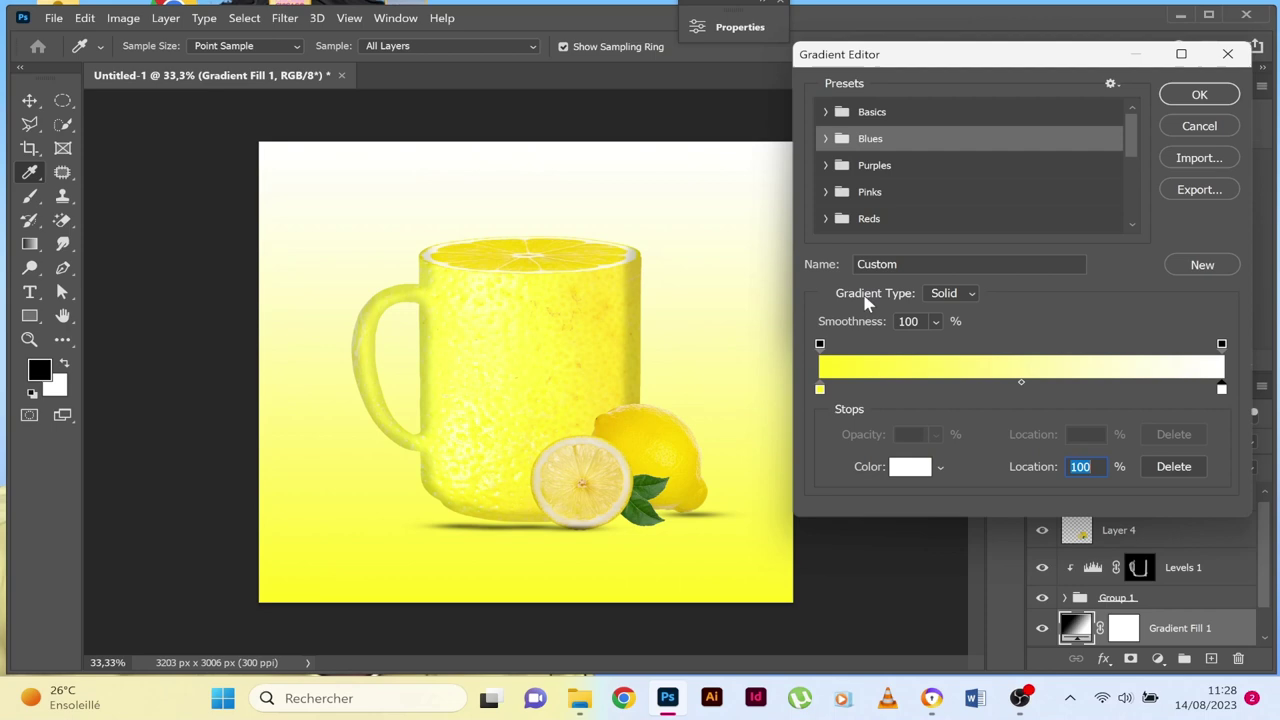
pyautogui.click(609, 266)
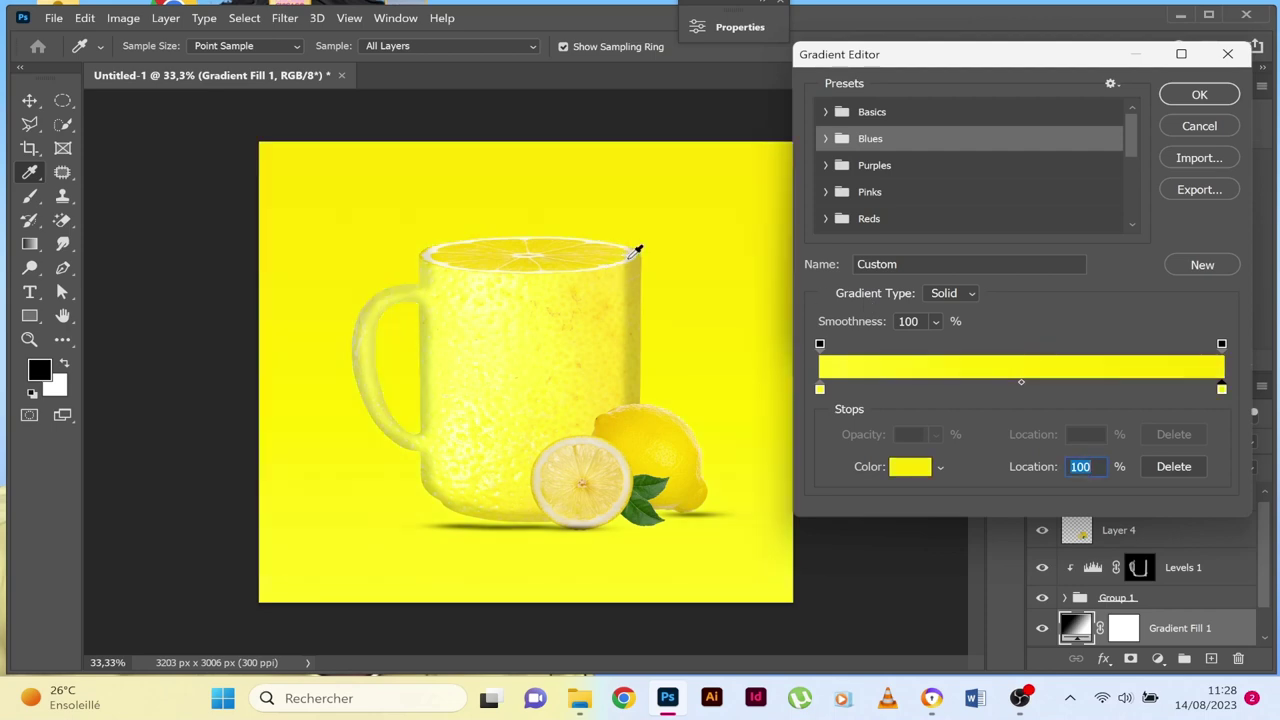
pyautogui.click(631, 256)
pyautogui.click(633, 262)
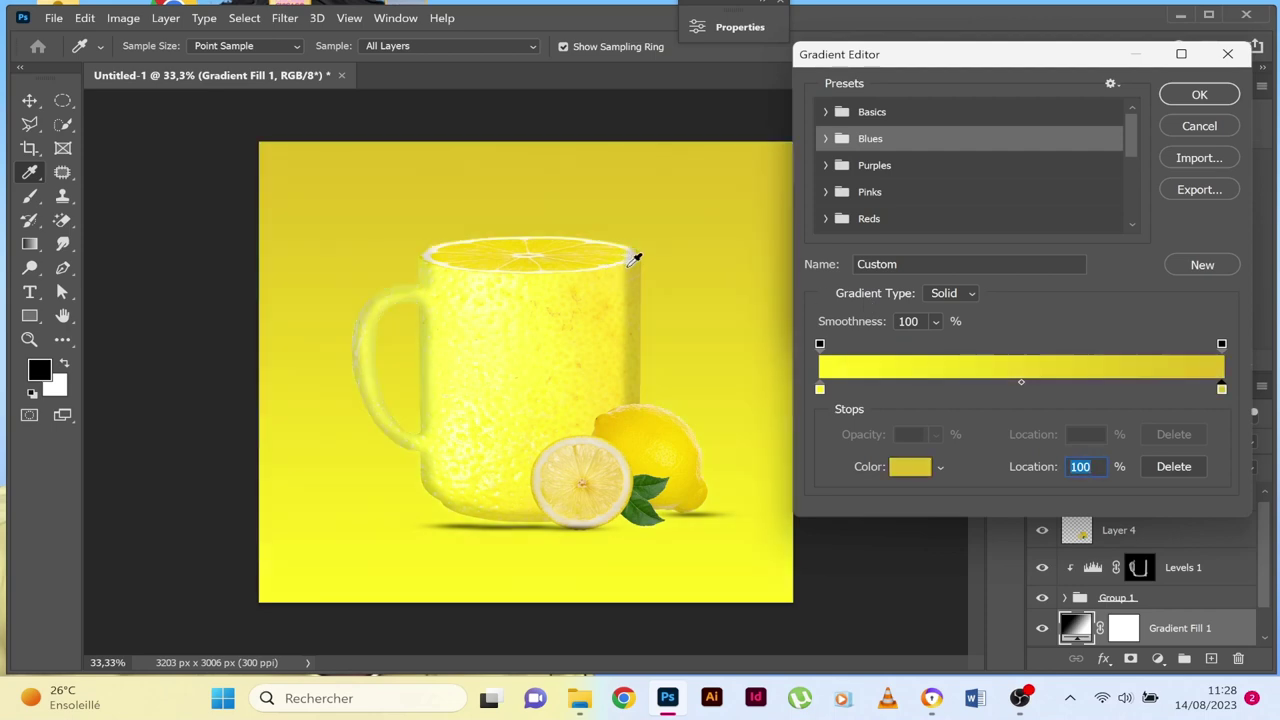
pyautogui.click(634, 272)
pyautogui.click(617, 281)
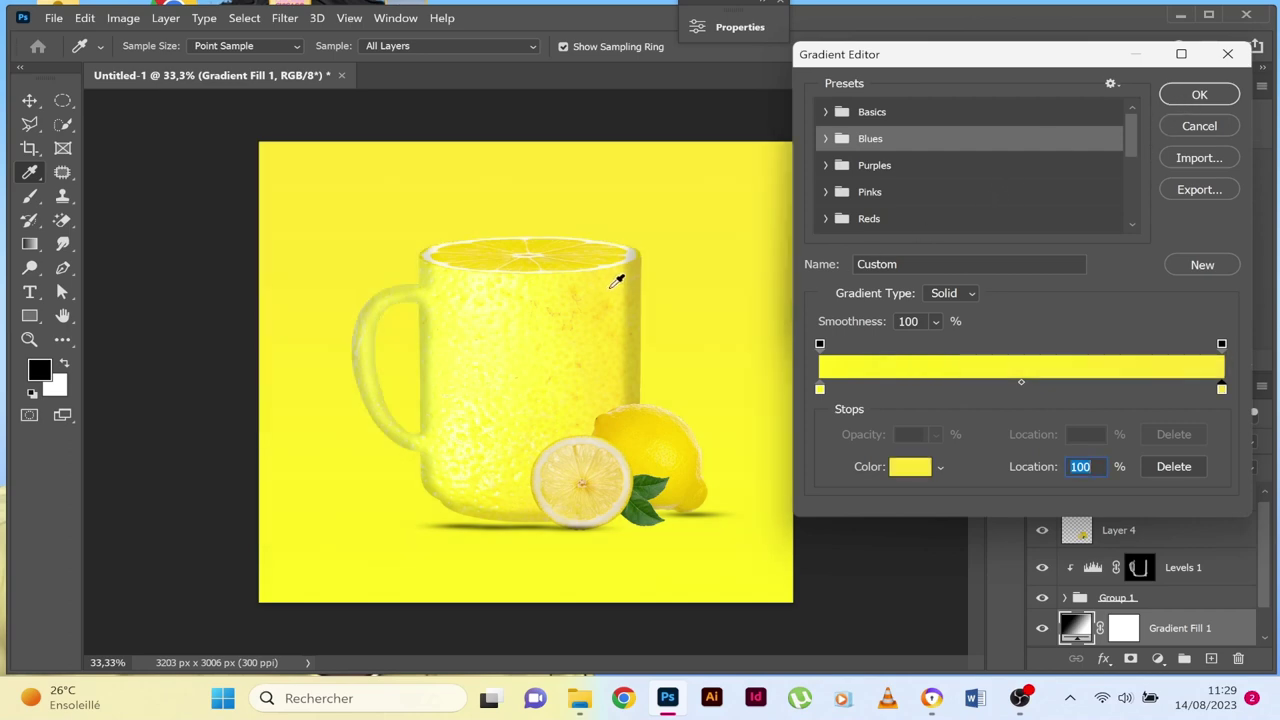
pyautogui.click(636, 260)
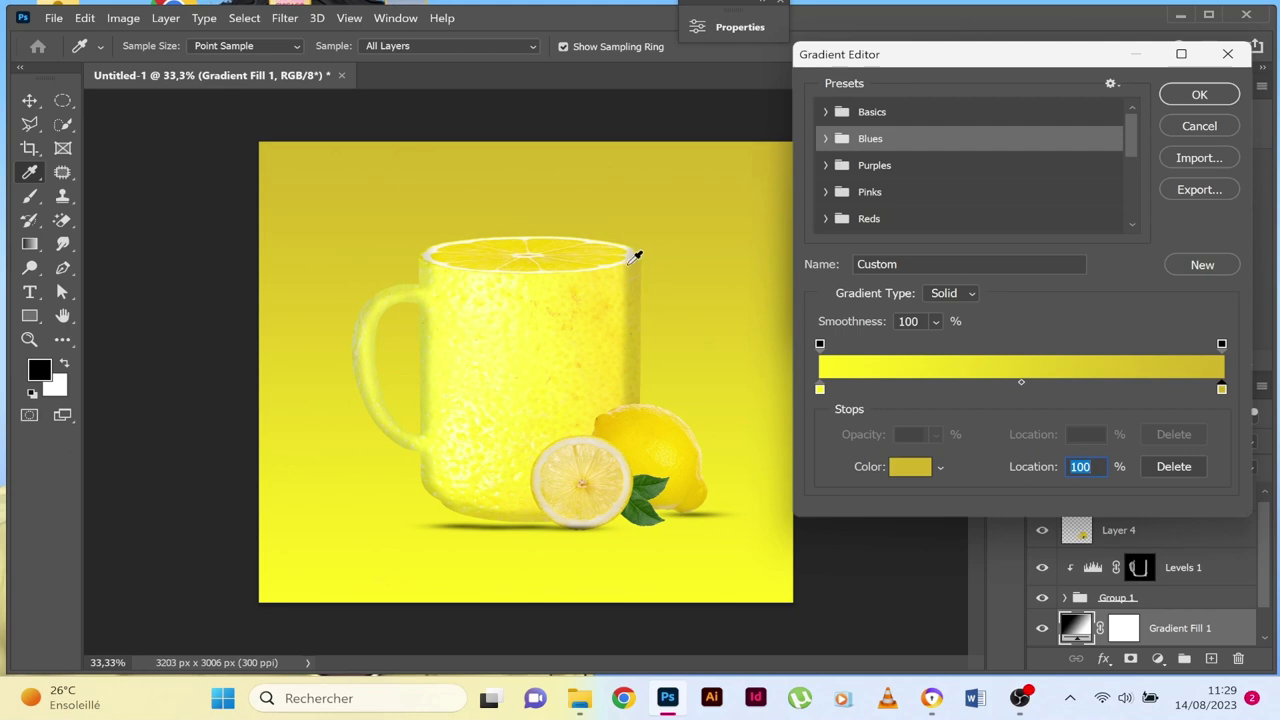
pyautogui.click(622, 265)
pyautogui.click(627, 262)
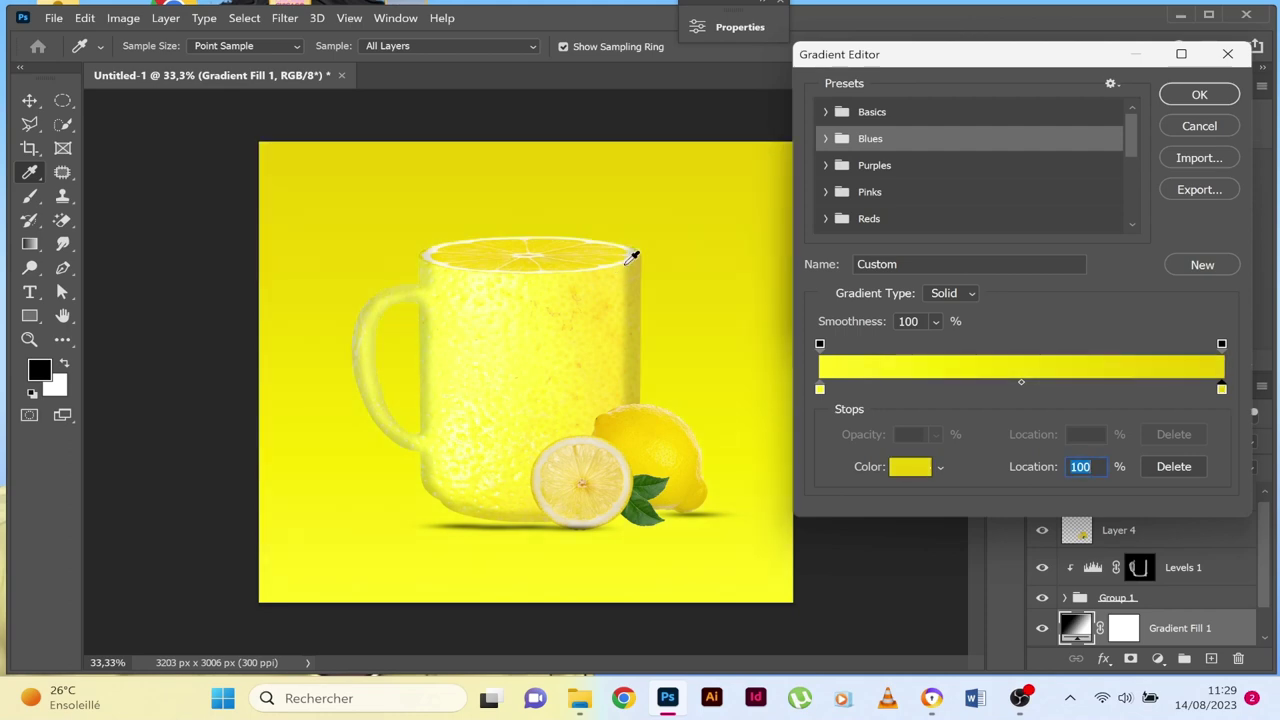
pyautogui.click(631, 260)
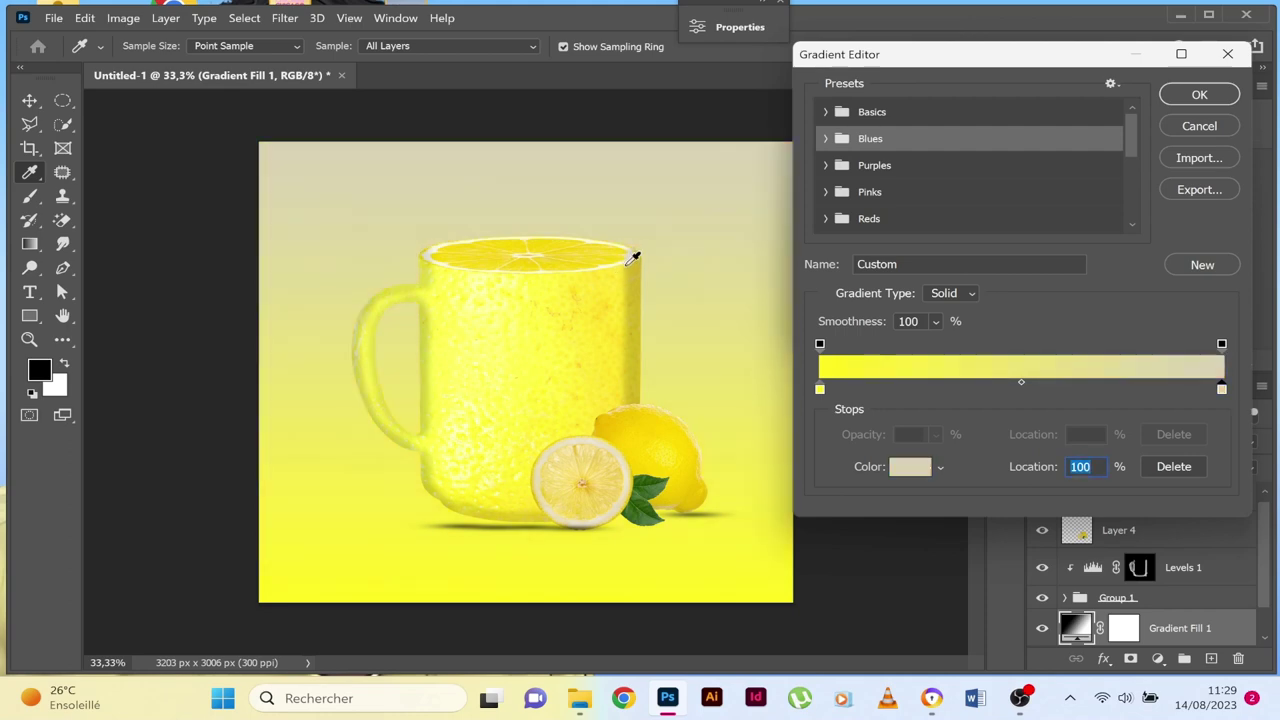
pyautogui.click(634, 260)
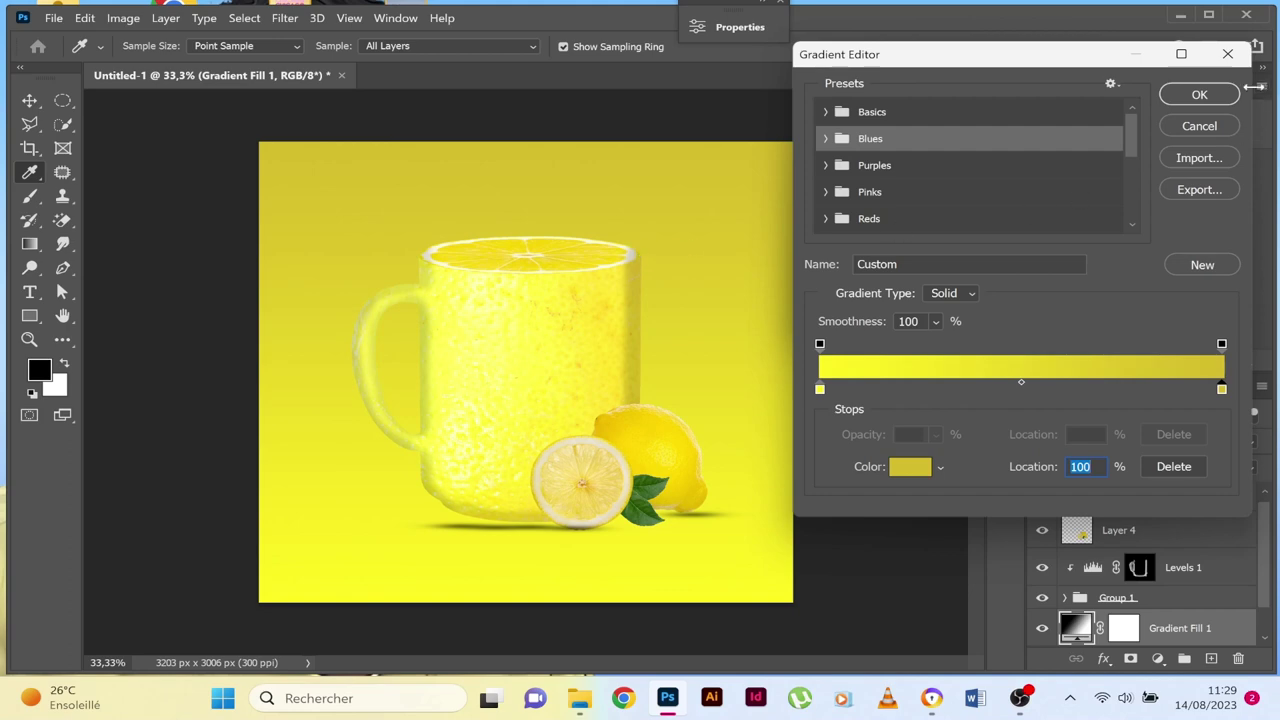
pyautogui.click(1199, 94)
pyautogui.click(1071, 133)
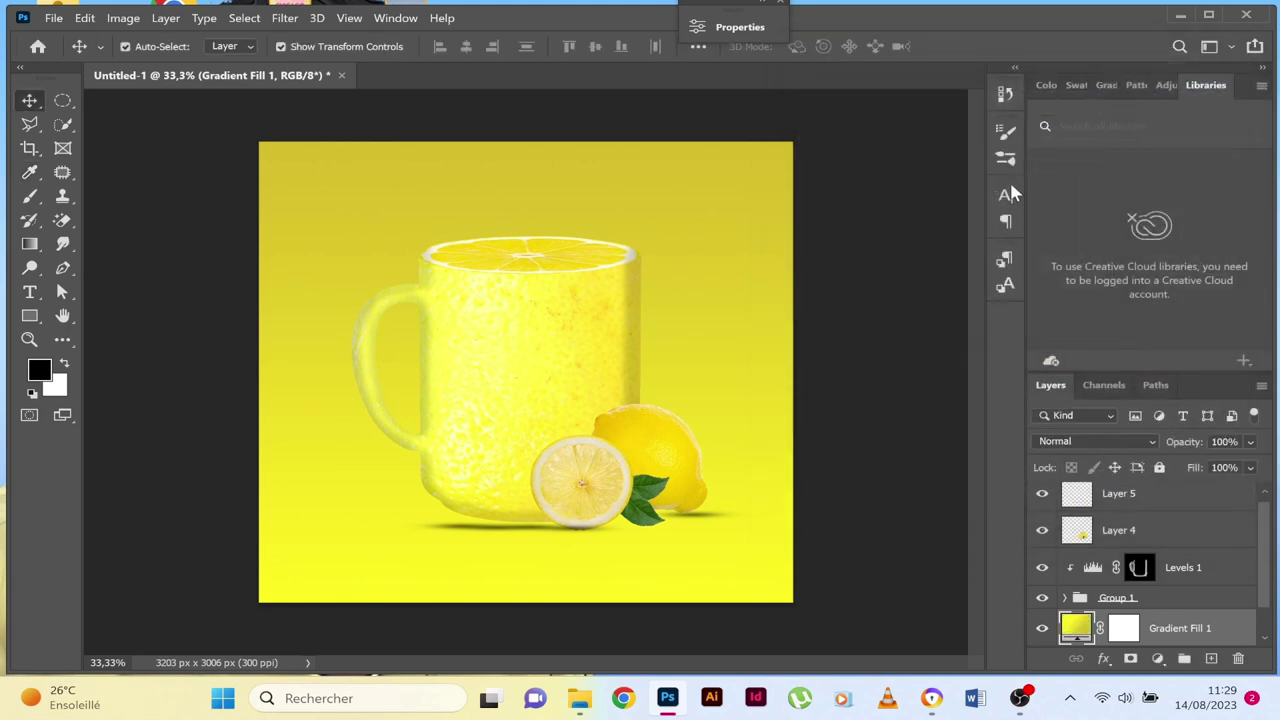
# Expand Group 1 and select Layer 5 down through Layer 1.
pyautogui.click(157, 241)
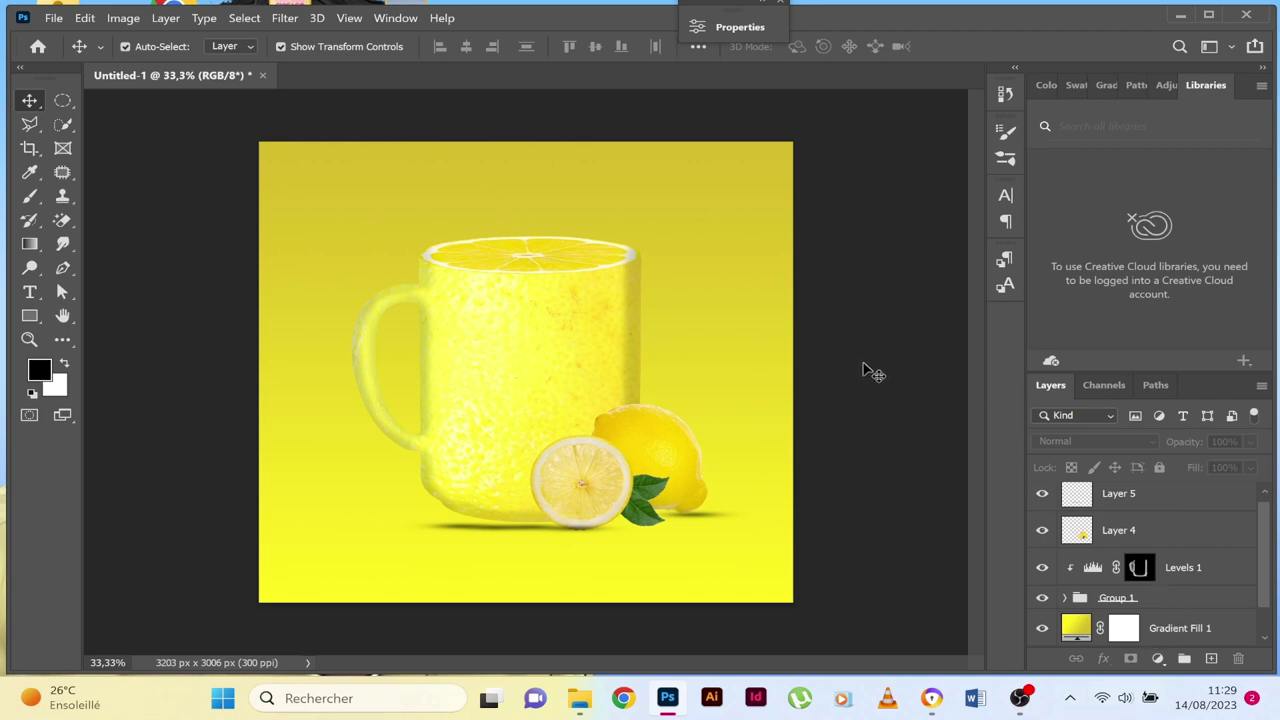
pyautogui.click(1065, 598)
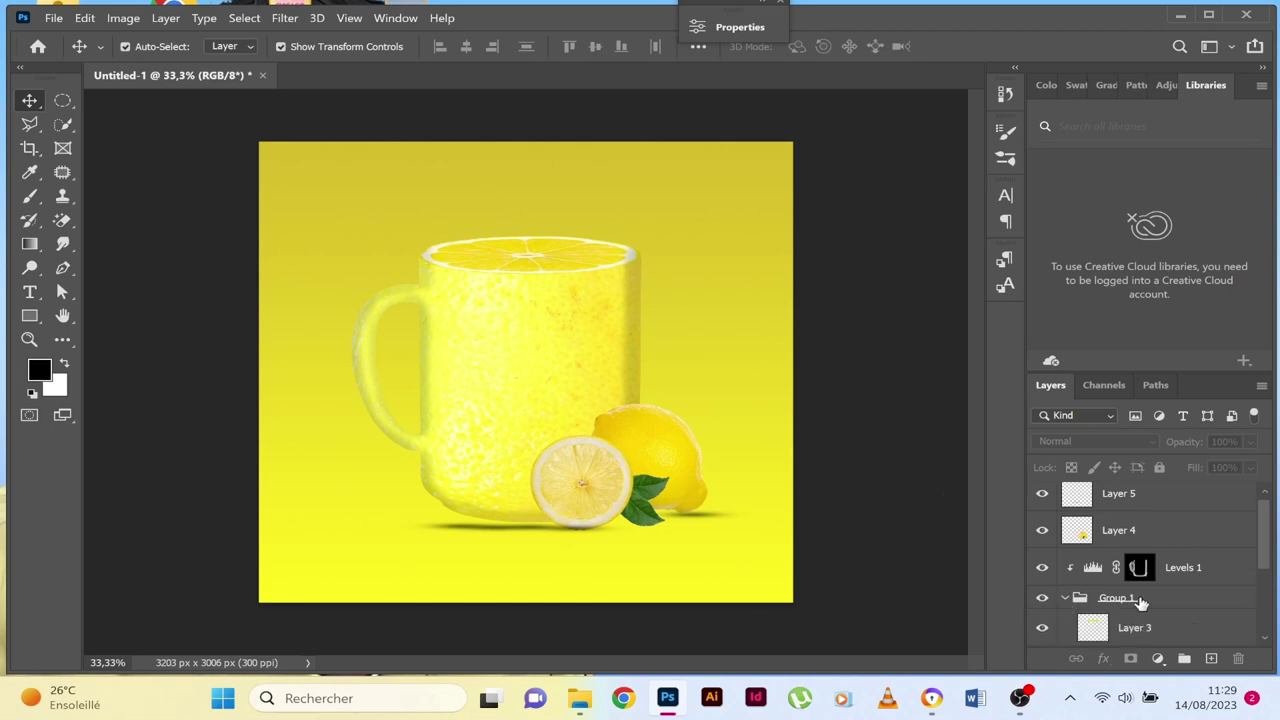
pyautogui.rightClick(1122, 602)
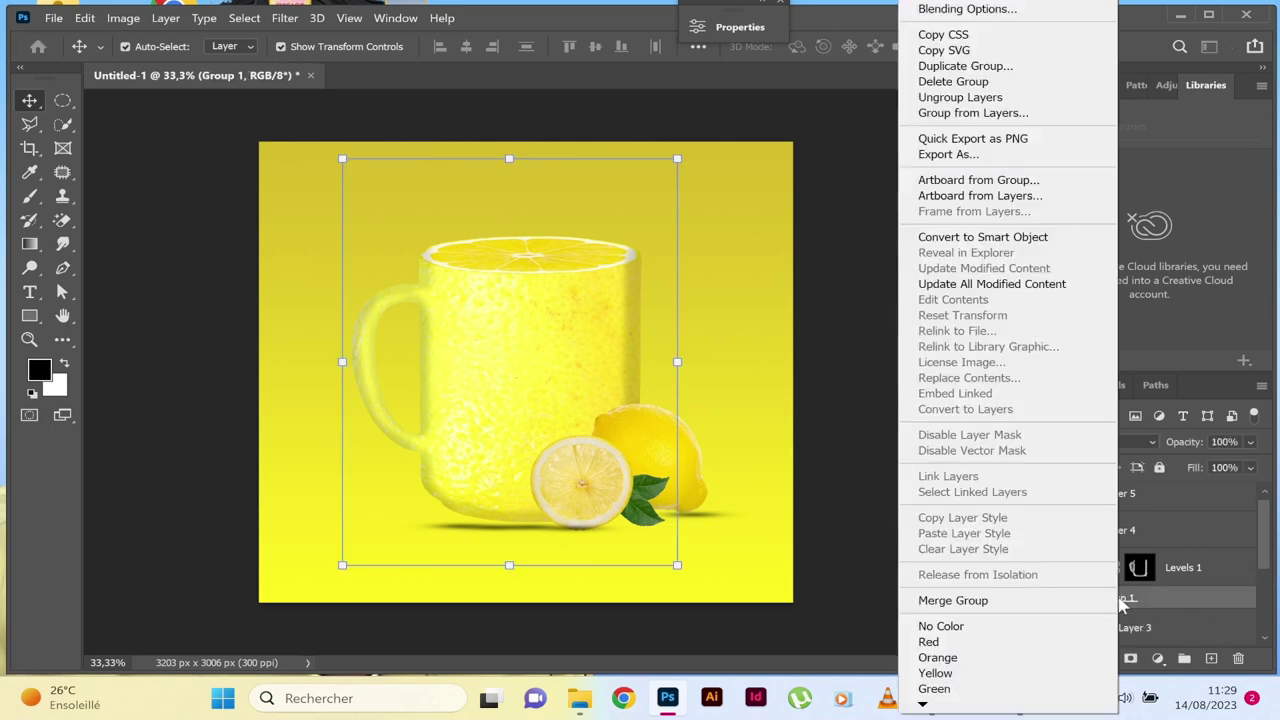
pyautogui.click(1182, 607)
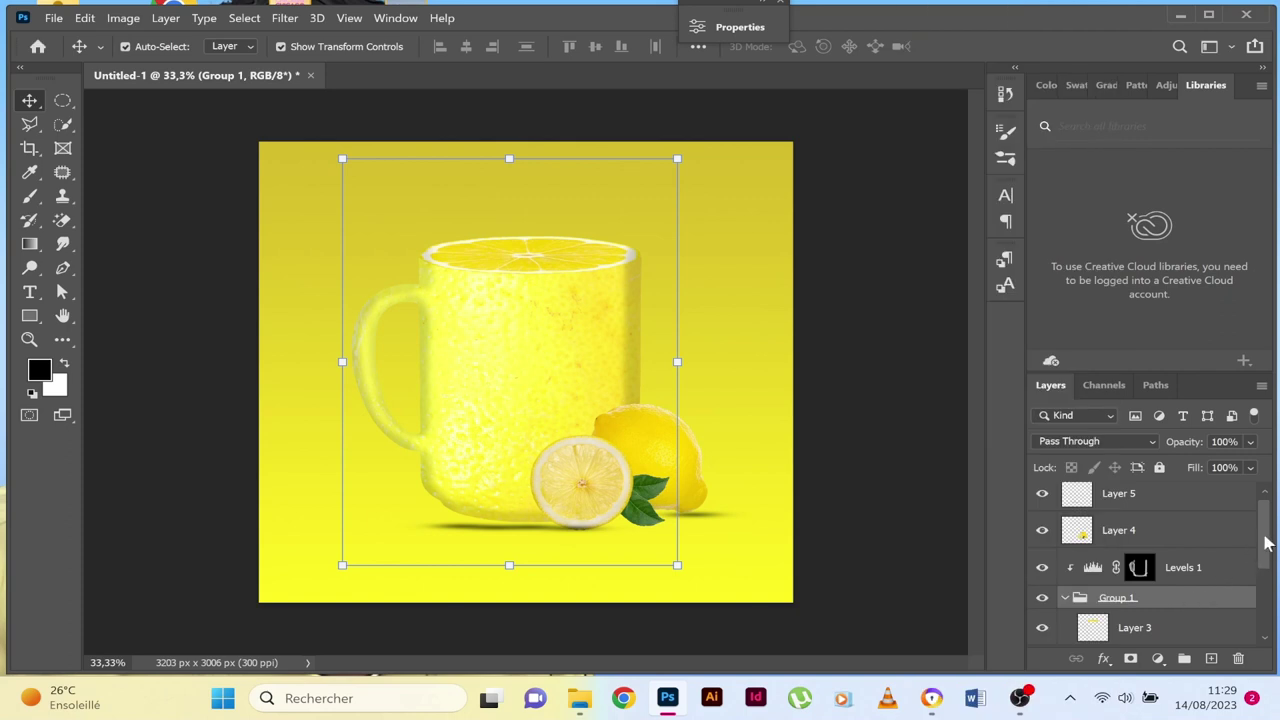
pyautogui.scroll(1, 1265, 541)
pyautogui.click(1158, 506)
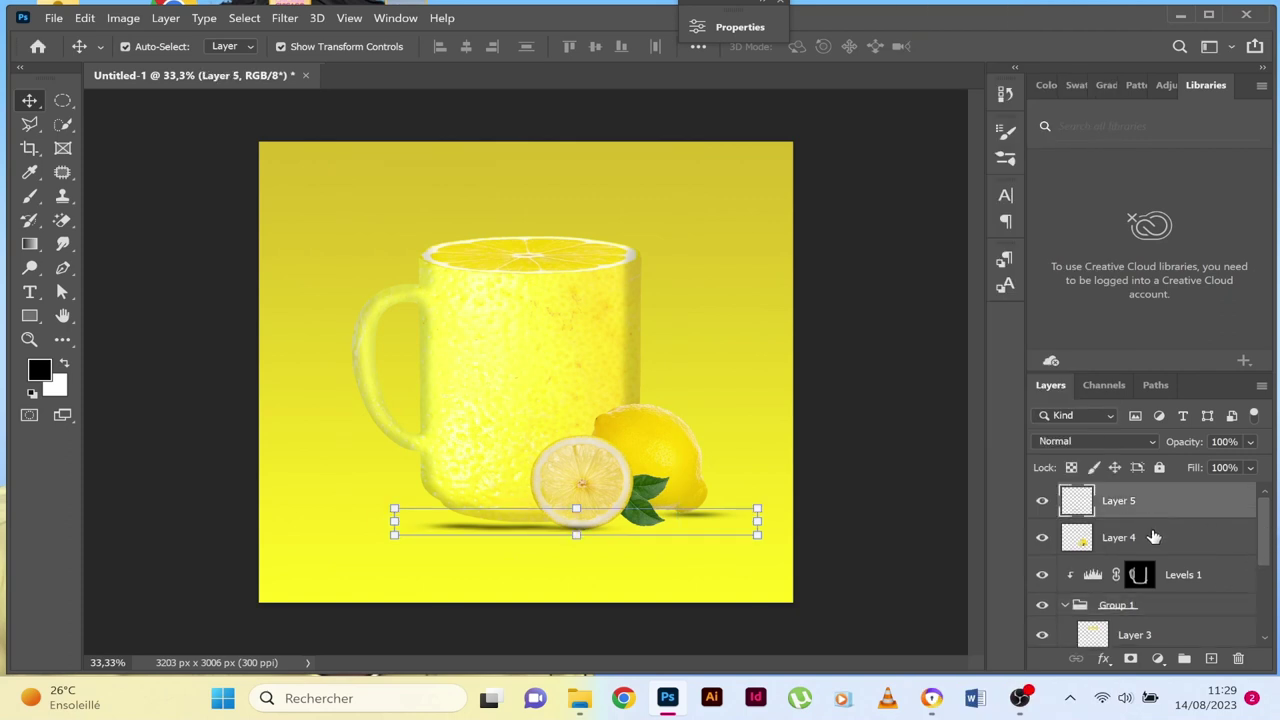
pyautogui.keyDown('shift'); pyautogui.click(1154, 541); pyautogui.keyUp('shift')
pyautogui.keyDown('shift'); pyautogui.click(1126, 585); pyautogui.keyUp('shift')
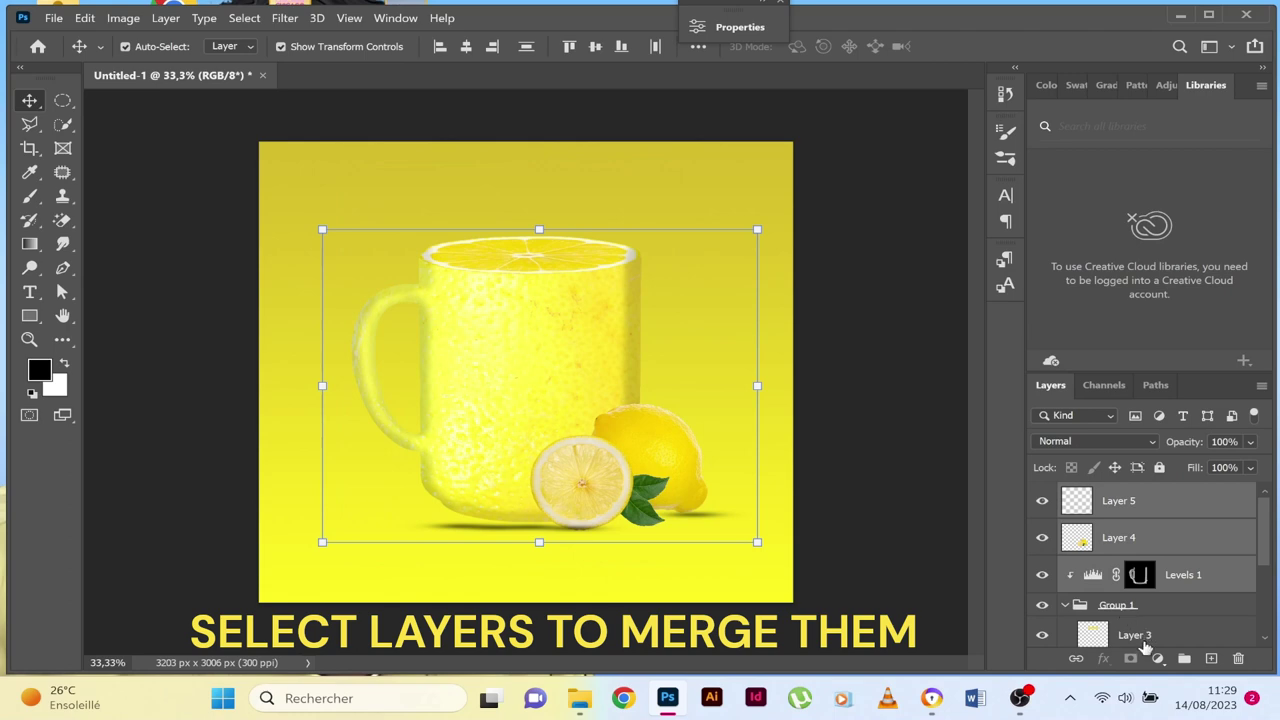
pyautogui.keyDown('shift'); pyautogui.click(1140, 640); pyautogui.keyUp('shift')
pyautogui.scroll(-3, 1262, 556)
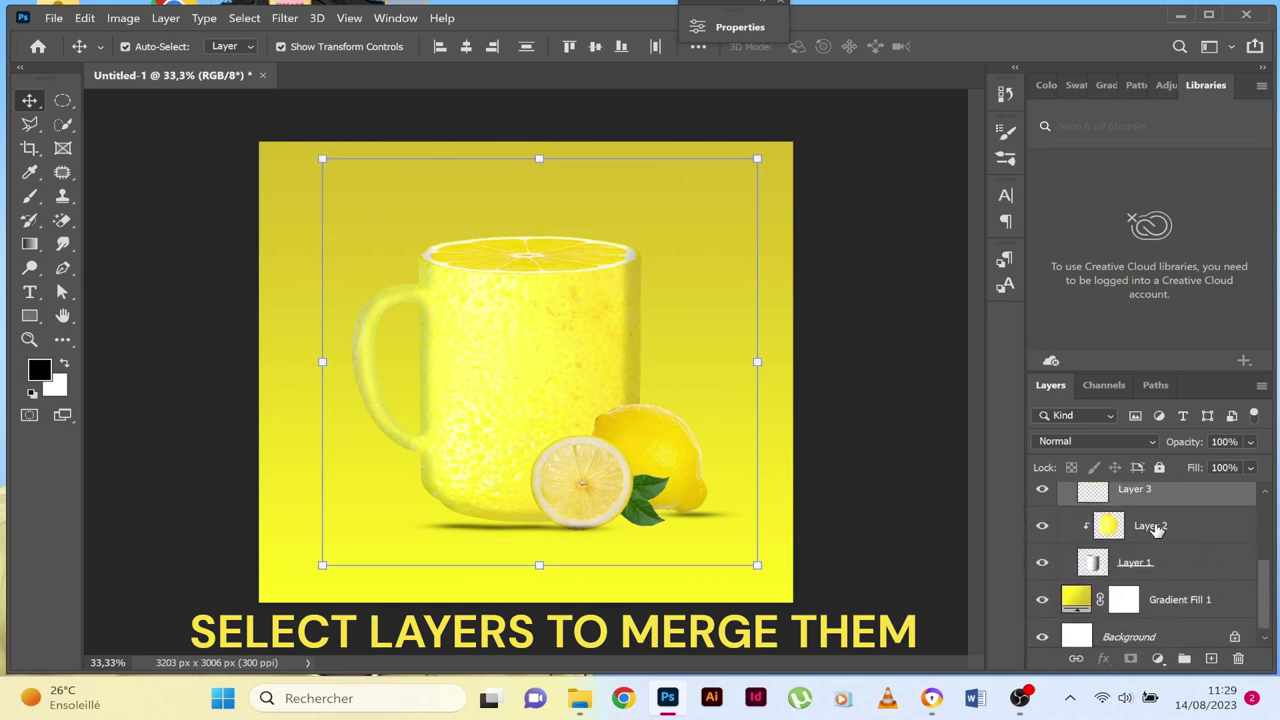
pyautogui.keyDown('shift'); pyautogui.click(1155, 528); pyautogui.keyUp('shift')
pyautogui.keyDown('shift'); pyautogui.click(1150, 565); pyautogui.keyUp('shift')
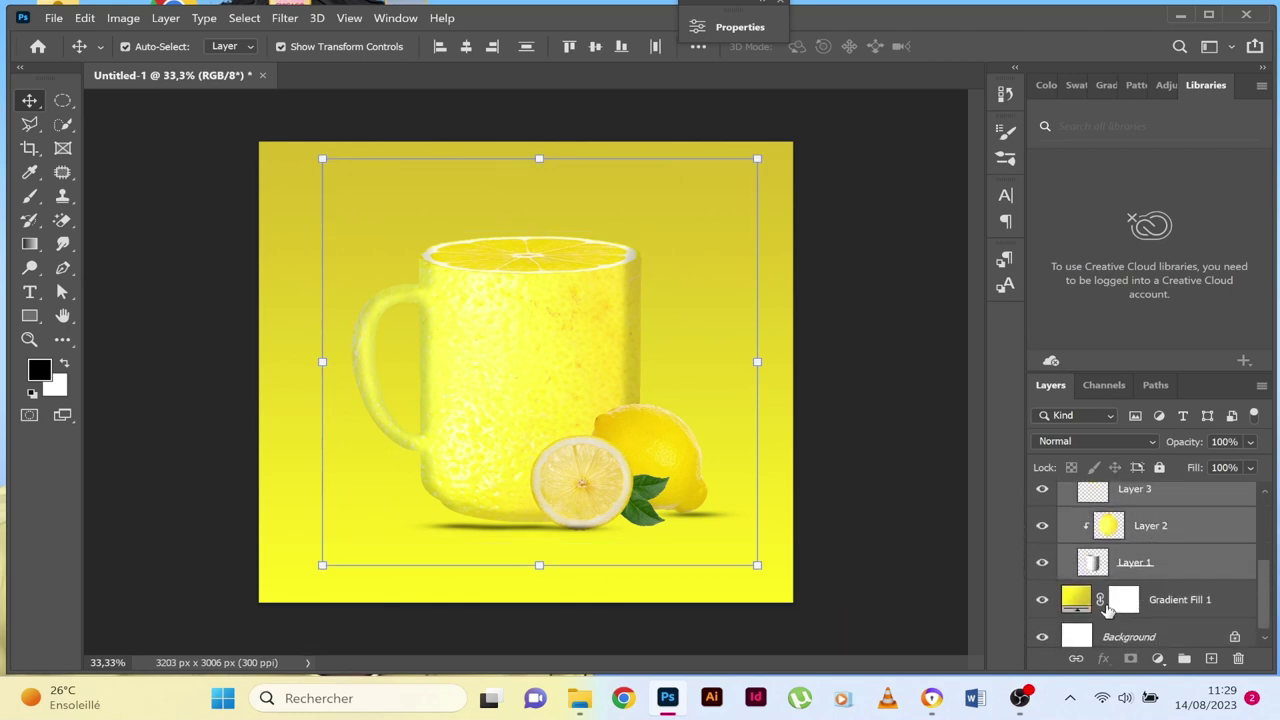
# Merge the selected layers into Layer 5 and nudge it slightly left.
pyautogui.rightClick(1166, 568)
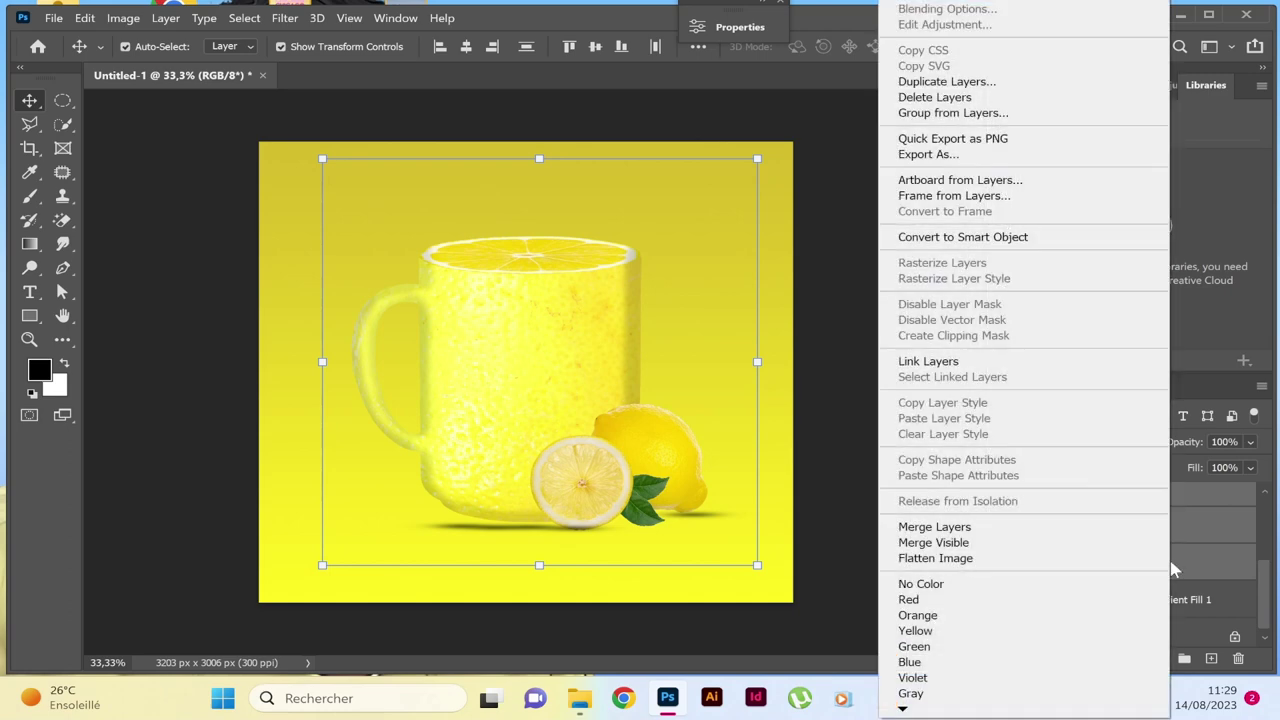
pyautogui.click(1108, 527)
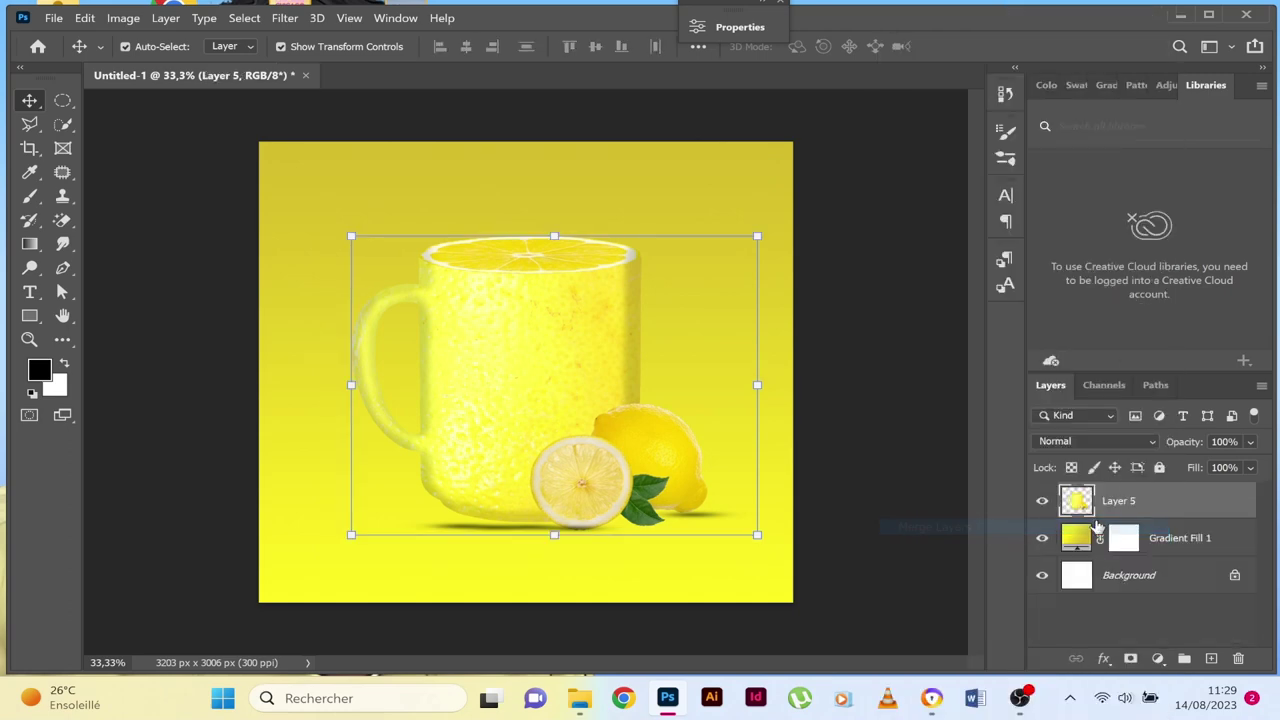
pyautogui.moveTo(519, 382)
pyautogui.mouseDown()
pyautogui.moveTo(480, 358)
pyautogui.moveTo(508, 354)
pyautogui.mouseUp()
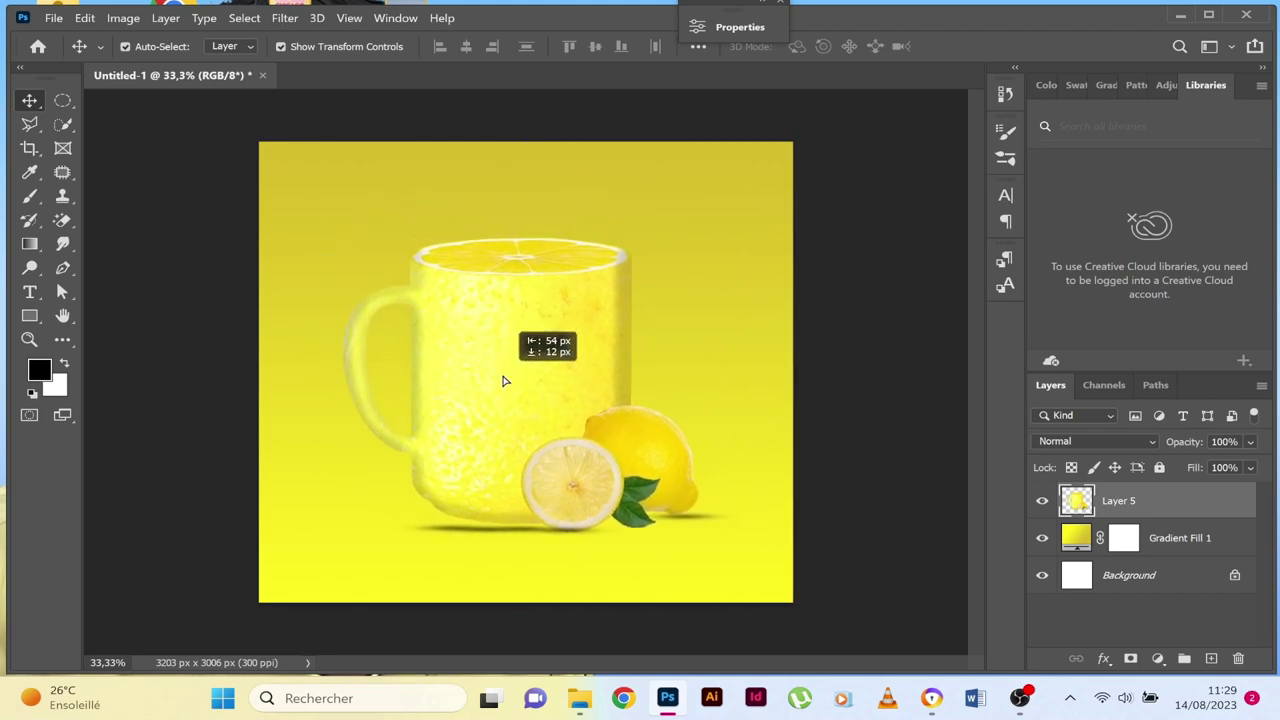
pyautogui.moveTo(508, 354); pyautogui.dragTo(503, 376)
pyautogui.click(843, 186)
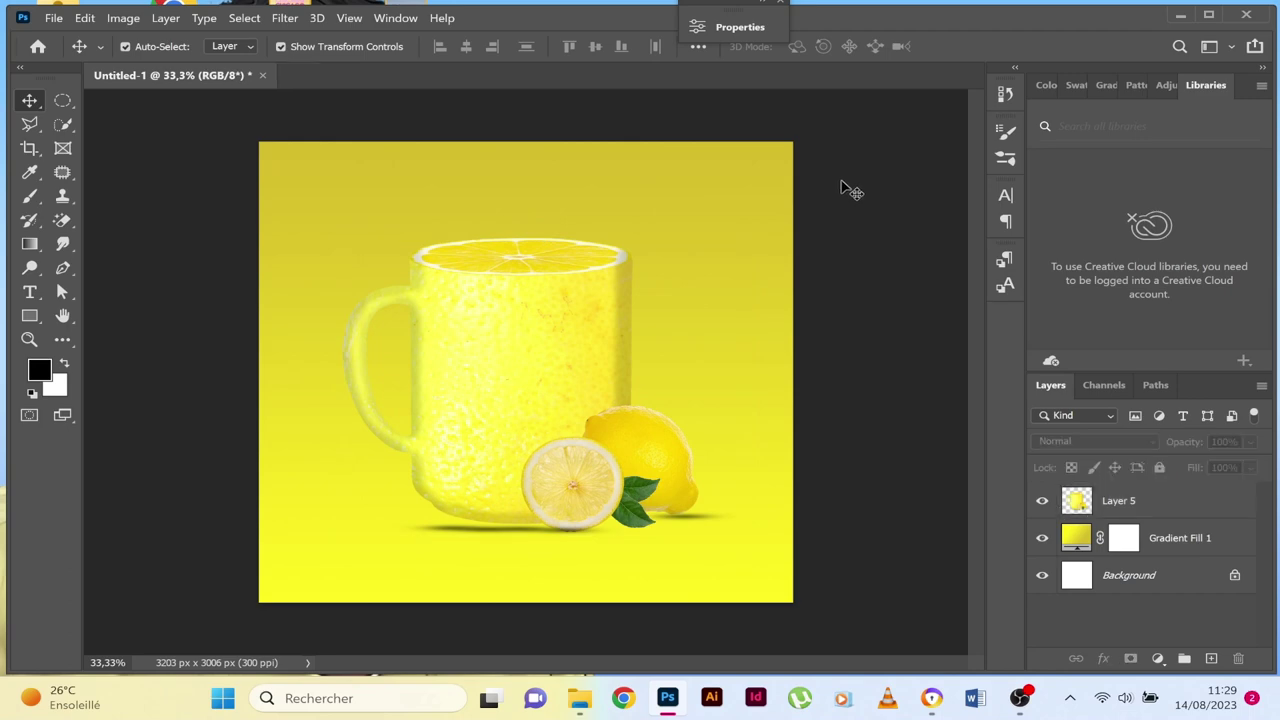